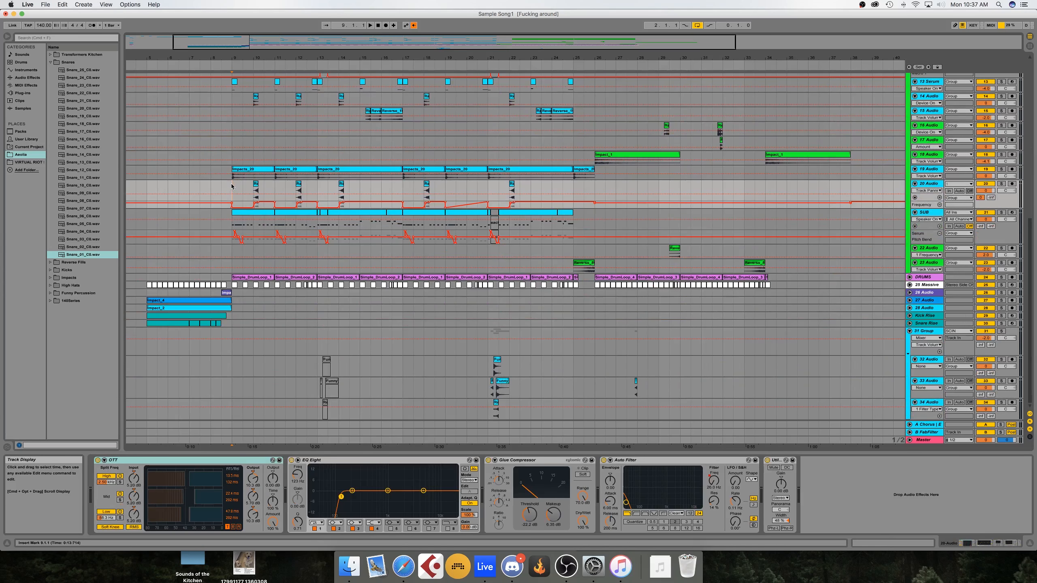
Play the arrangement from bar 9 and look over the tracks of the drop section.
{"action": "left_click_drag", "start_coordinate": [235, 189], "coordinate": [278, 190]}
{"action": "left_click", "coordinate": [233, 191]}
{"action": "key", "text": "space"}
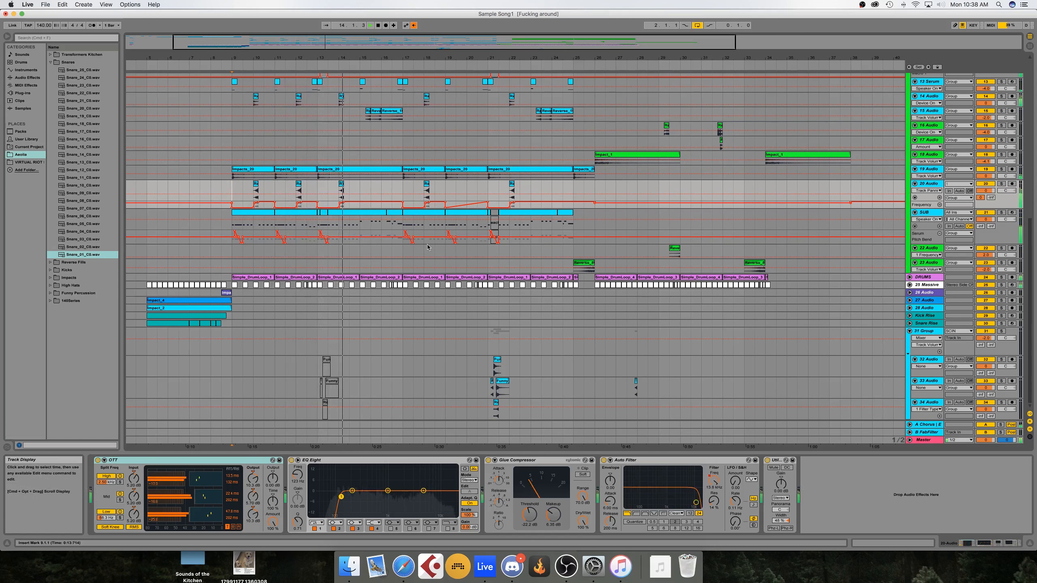
{"action": "scroll", "coordinate": [424, 247], "scroll_direction": "up", "scroll_amount": 5}
{"action": "scroll", "coordinate": [425, 247], "scroll_direction": "down", "scroll_amount": 1}
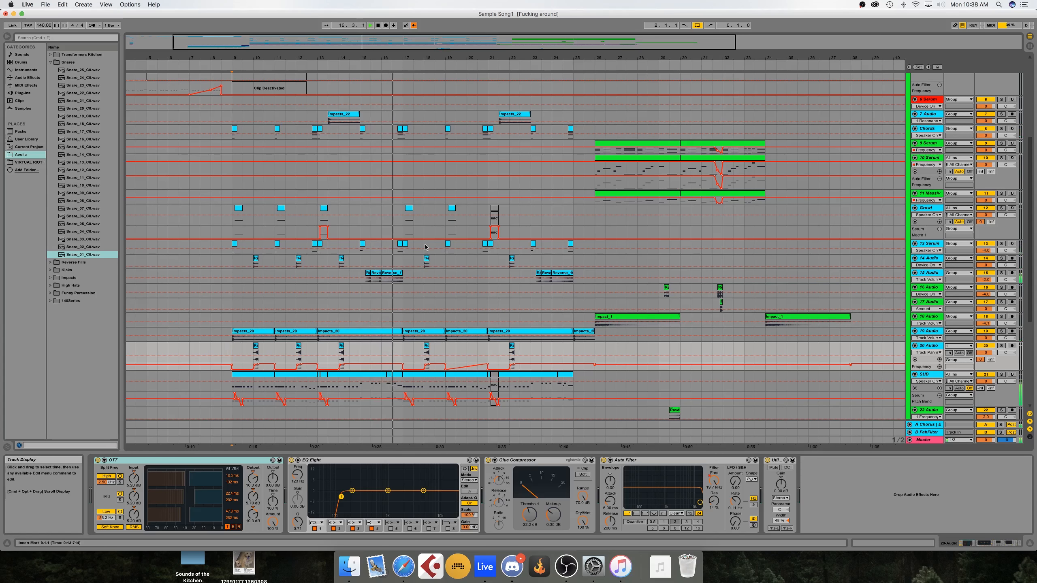
{"action": "scroll", "coordinate": [425, 247], "scroll_direction": "down", "scroll_amount": 5}
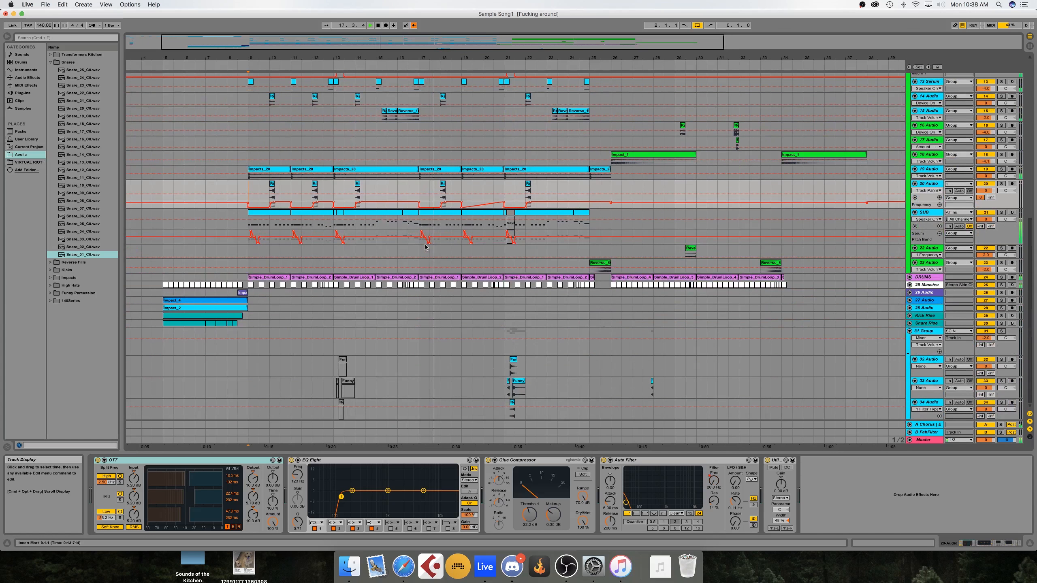
{"action": "scroll", "coordinate": [425, 247], "scroll_direction": "left", "scroll_amount": 1}
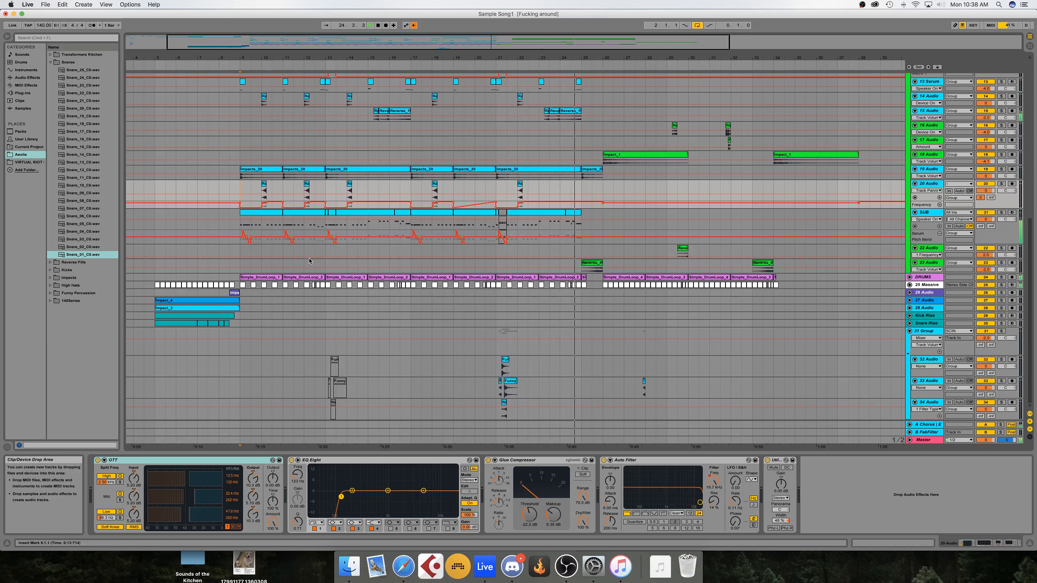
Play the build-up from bar 5 into the drop and look over the tracks from the drums to the main group.
{"action": "left_click", "coordinate": [155, 252]}
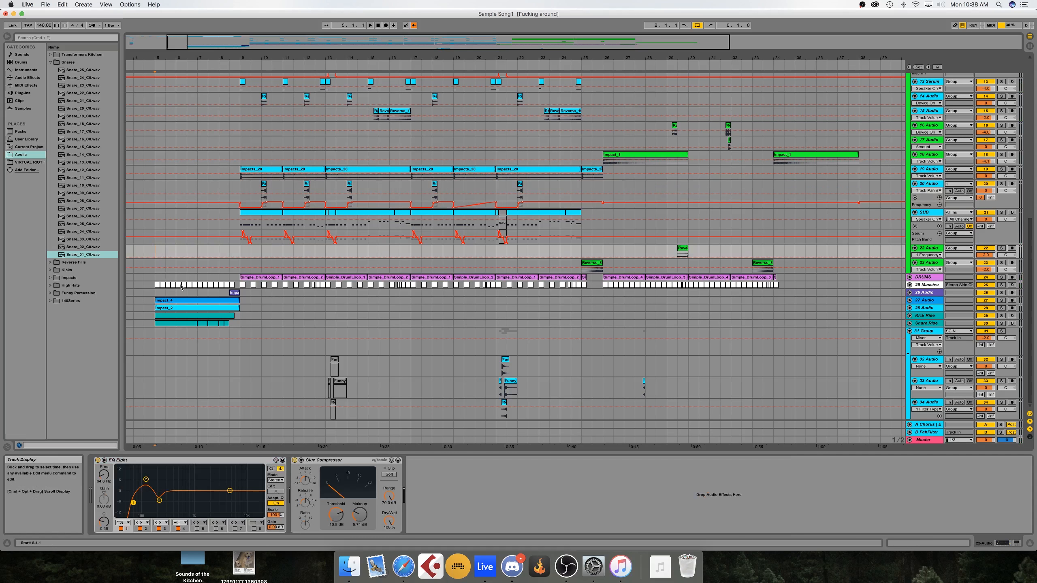
{"action": "key", "text": "space"}
{"action": "scroll", "coordinate": [264, 277], "scroll_direction": "up", "scroll_amount": 8}
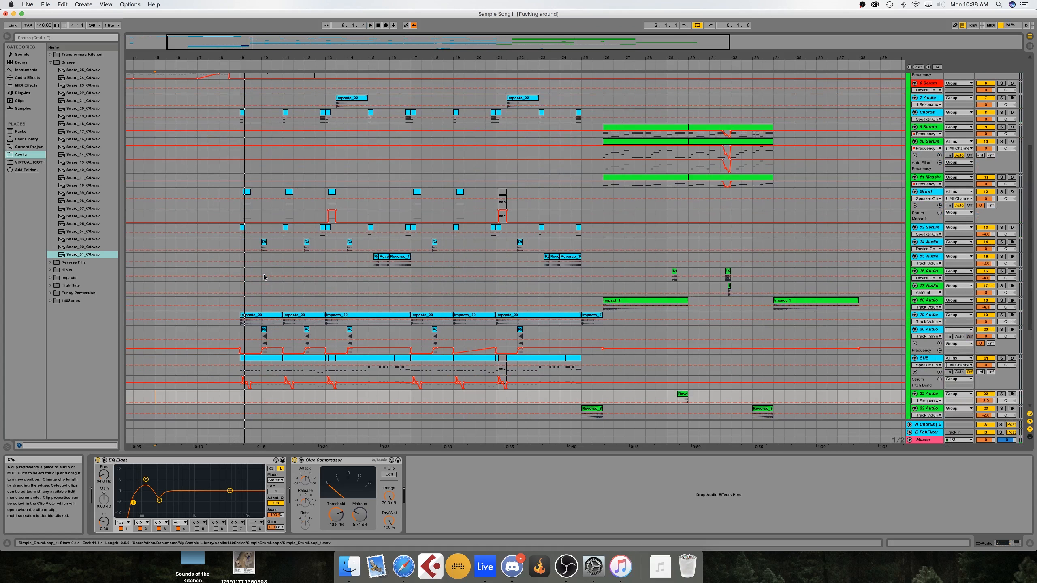
{"action": "scroll", "coordinate": [264, 277], "scroll_direction": "up", "scroll_amount": 10}
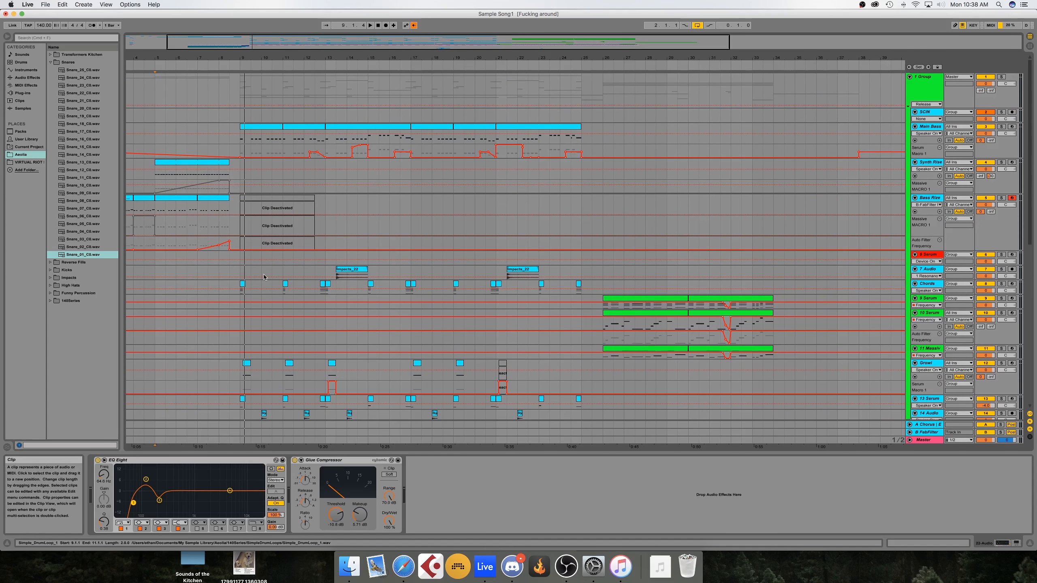
{"action": "scroll", "coordinate": [264, 277], "scroll_direction": "down", "scroll_amount": 7}
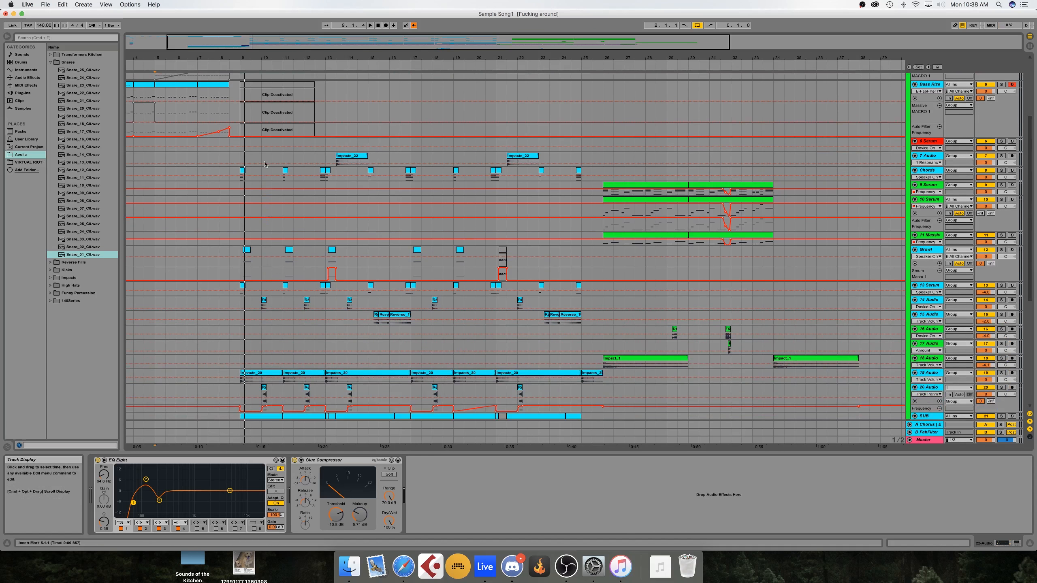
Audition the Chords and 13 Serum tracks from bar 9, soloed separately and together, and clear their solos.
{"action": "left_click", "coordinate": [243, 176]}
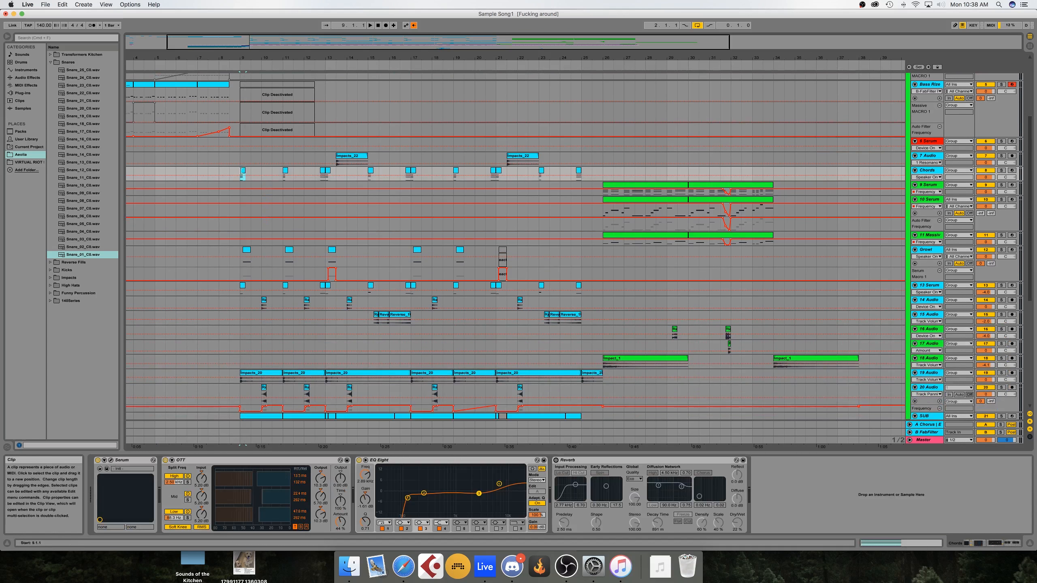
{"action": "left_click", "coordinate": [1001, 169]}
{"action": "key", "text": "space"}
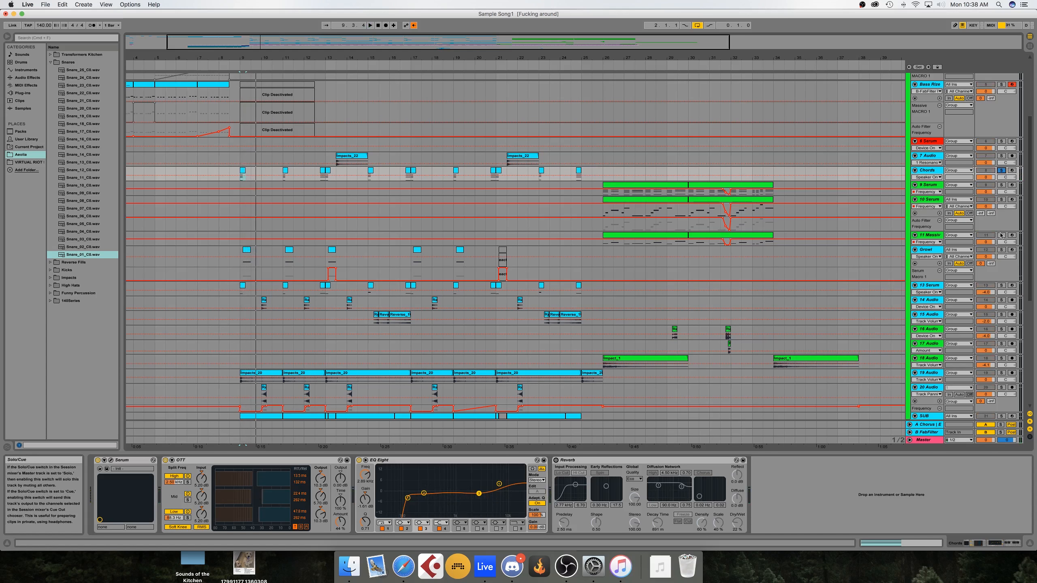
{"action": "left_click", "coordinate": [1001, 285]}
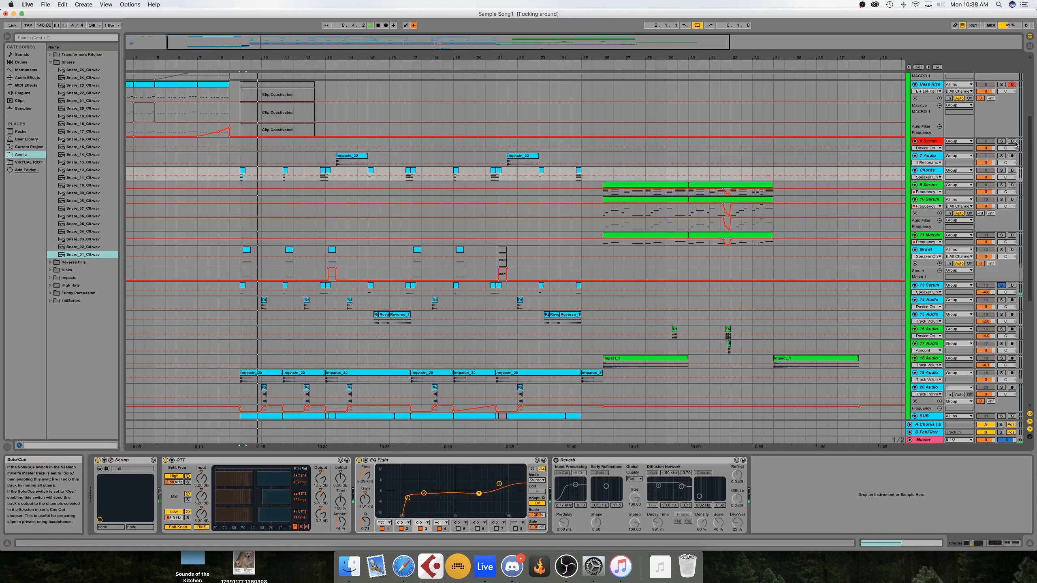
{"action": "left_click", "coordinate": [1001, 171], "text": "super"}
{"action": "key", "text": "space"}
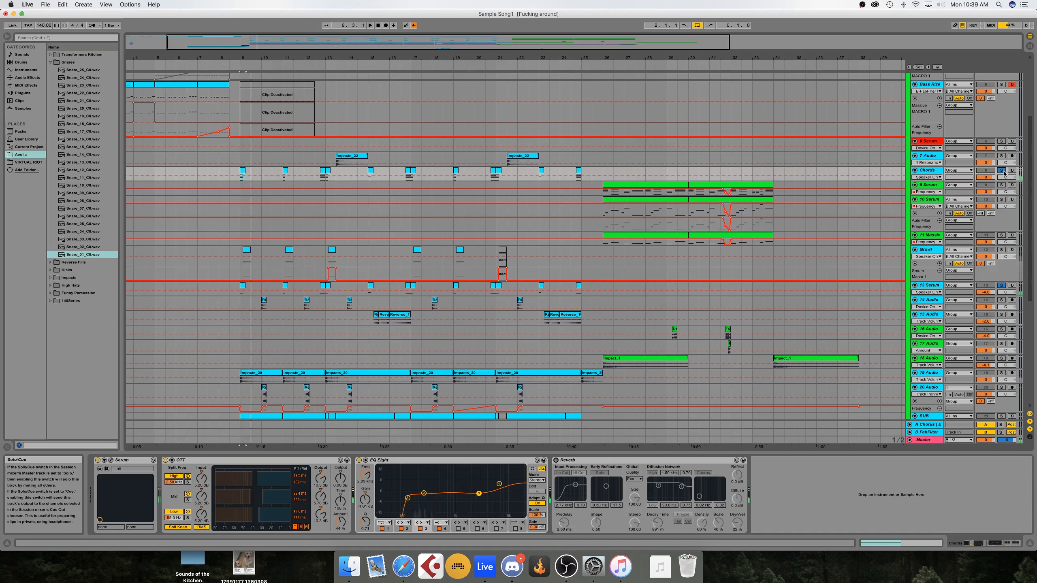
{"action": "left_click", "coordinate": [1001, 285]}
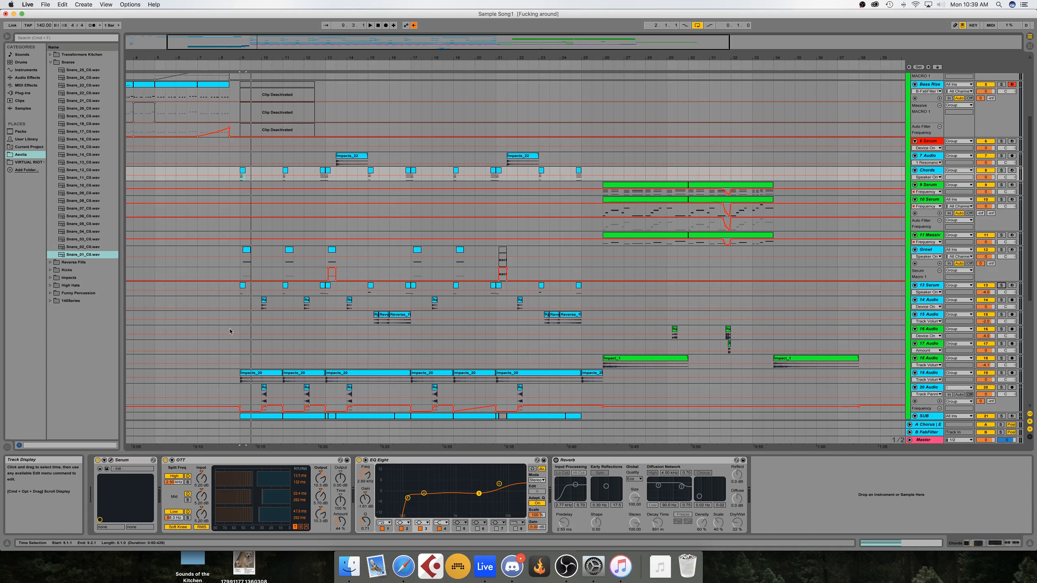
Solo the Main Bass track and play it from bar 9.
{"action": "scroll", "coordinate": [251, 148], "scroll_direction": "up", "scroll_amount": 4}
{"action": "scroll", "coordinate": [251, 148], "scroll_direction": "left", "scroll_amount": 2}
{"action": "scroll", "coordinate": [251, 148], "scroll_direction": "up", "scroll_amount": 4}
{"action": "scroll", "coordinate": [252, 148], "scroll_direction": "right", "scroll_amount": 1}
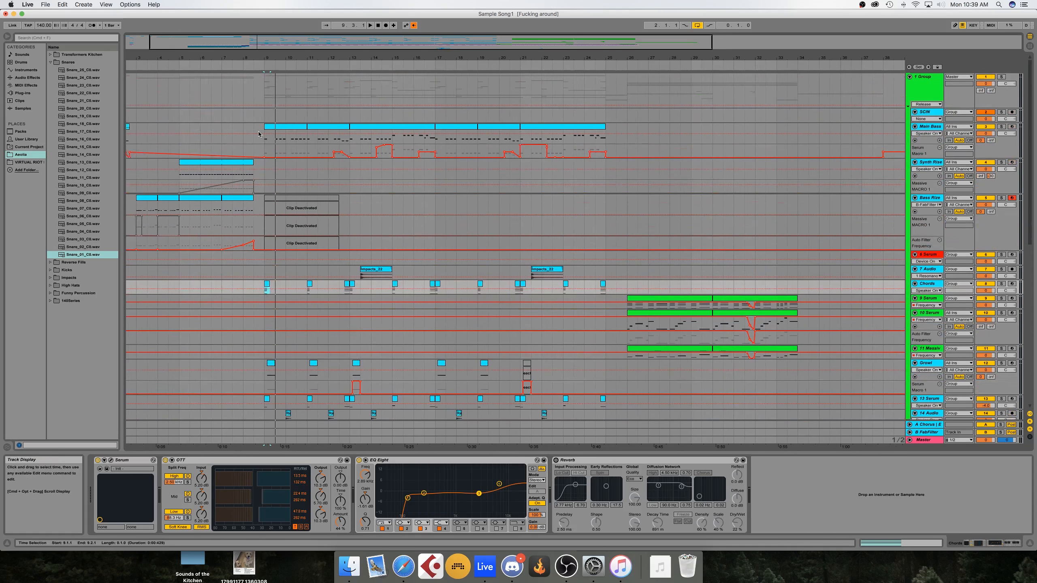
{"action": "left_click", "coordinate": [250, 139]}
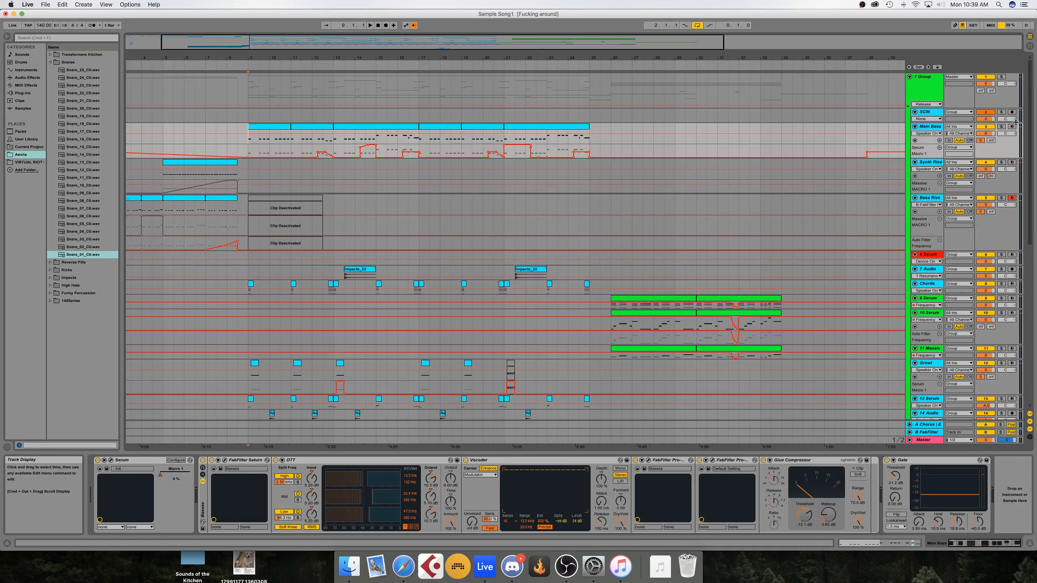
{"action": "left_click", "coordinate": [1001, 126]}
{"action": "key", "text": "space"}
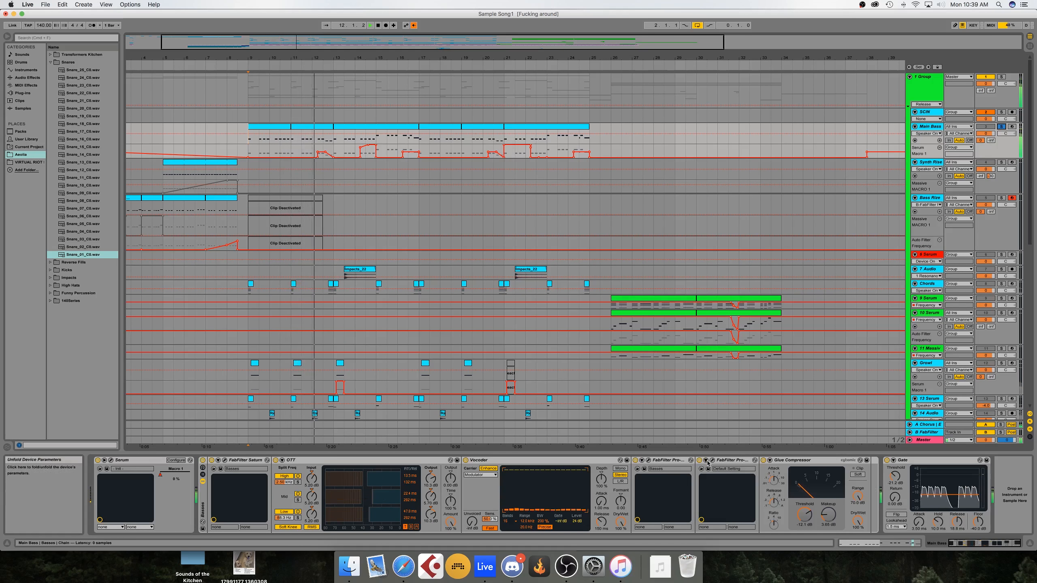
{"action": "key", "text": "space"}
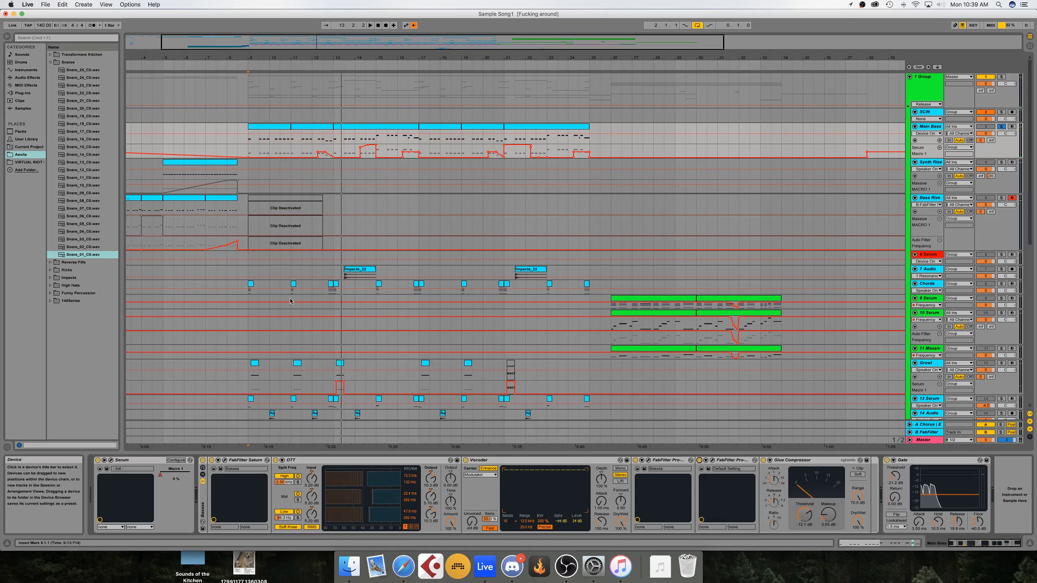
Replay the soloed Main Bass from bar 9 and compare its sound with the Vocoder bypassed and re-enabled.
{"action": "left_click_drag", "start_coordinate": [250, 140], "coordinate": [332, 142]}
{"action": "left_click", "coordinate": [333, 143]}
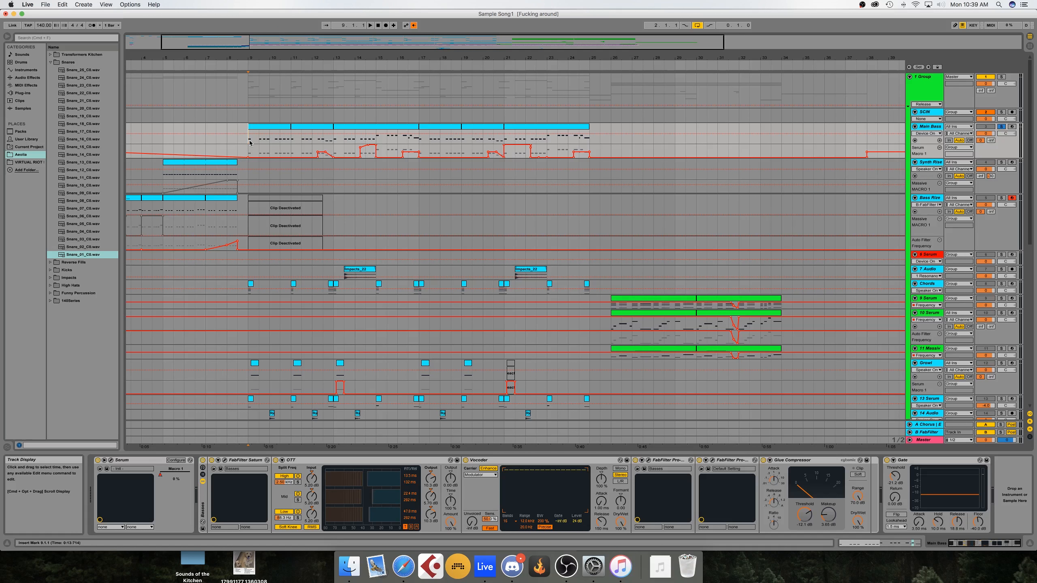
{"action": "left_click", "coordinate": [411, 462]}
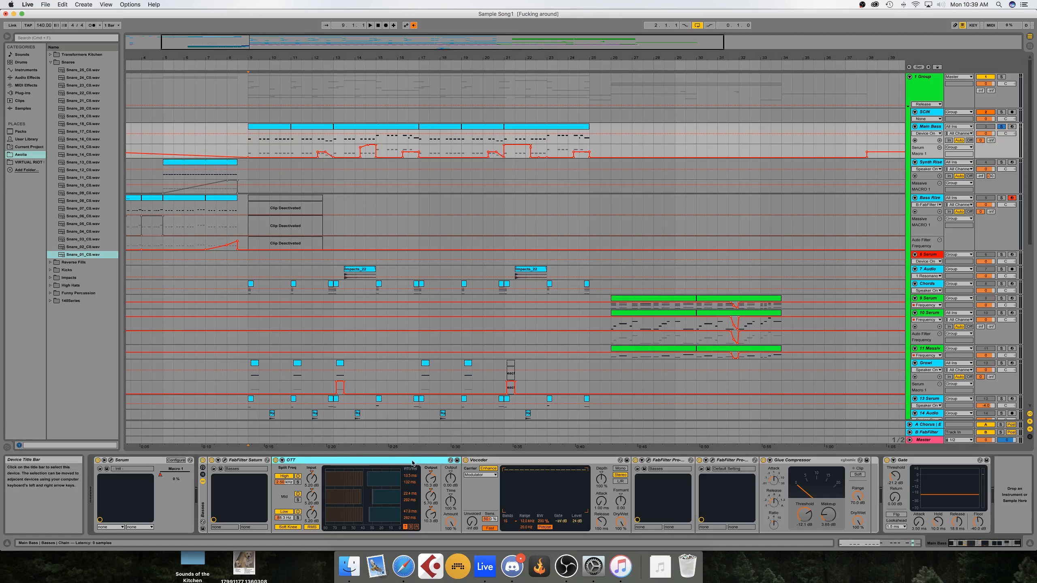
{"action": "left_click", "coordinate": [513, 460]}
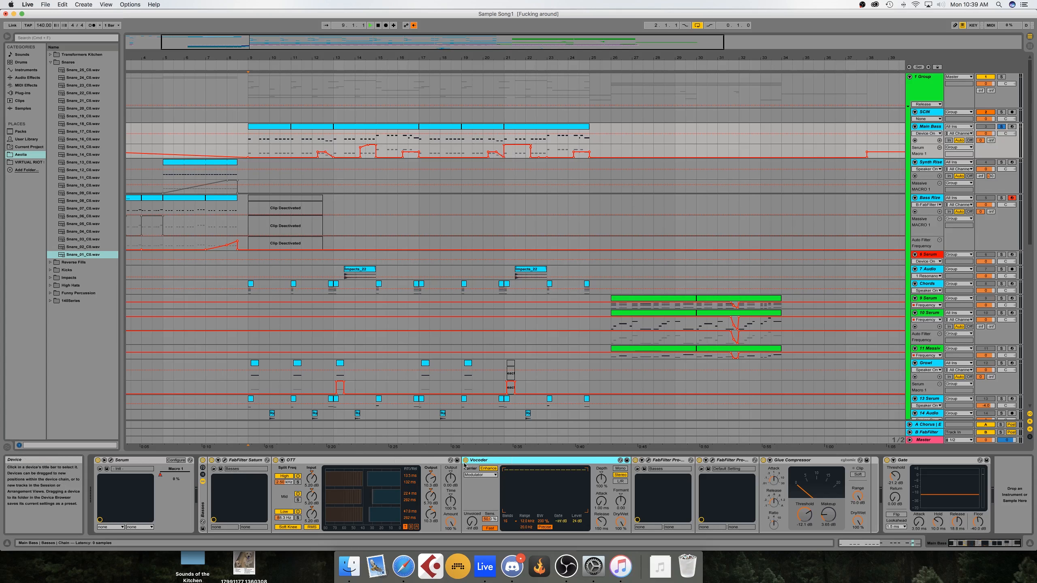
{"action": "key", "text": "space"}
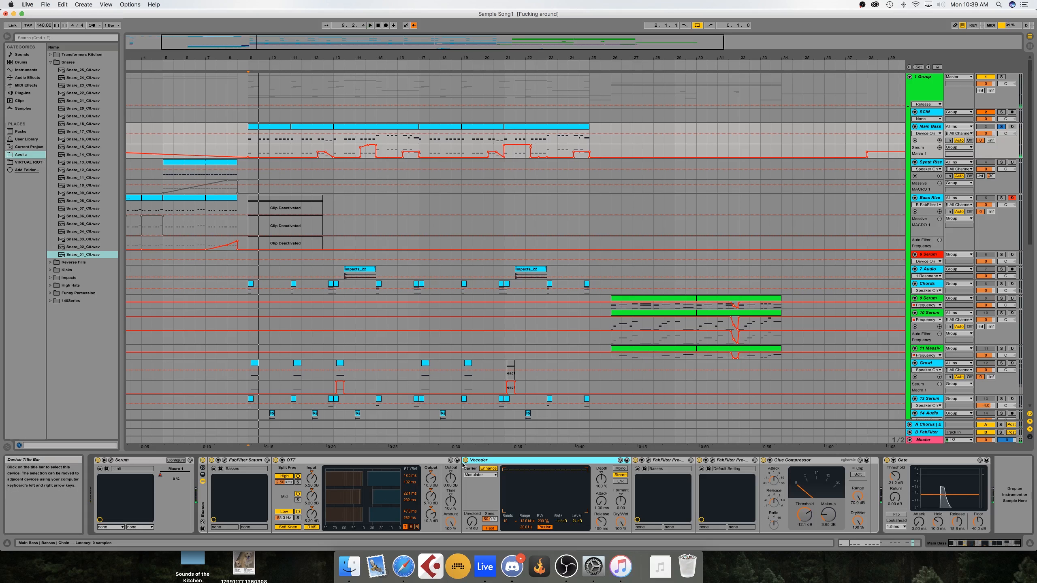
{"action": "left_click", "coordinate": [465, 460]}
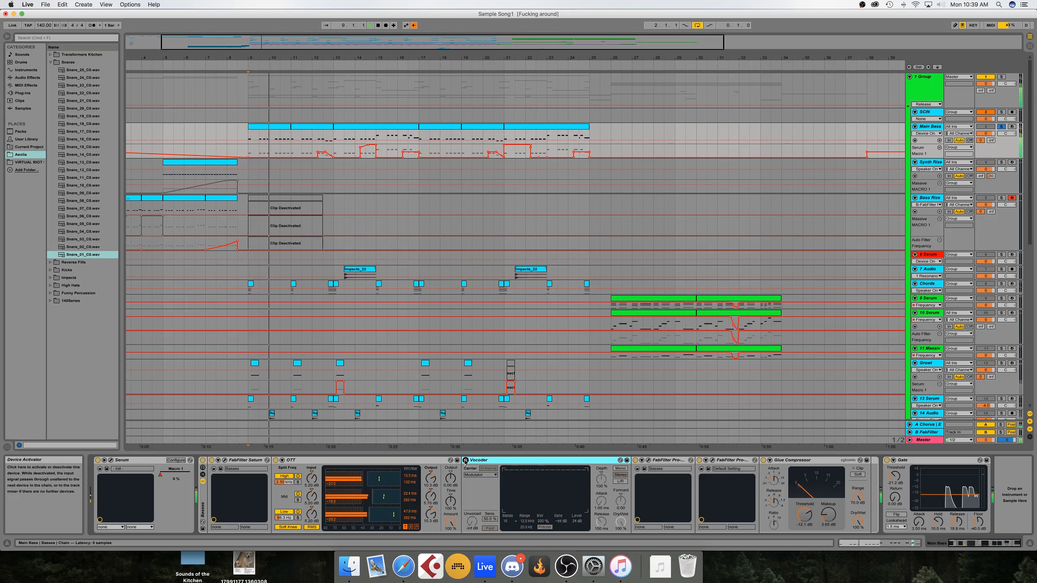
{"action": "left_click", "coordinate": [466, 460]}
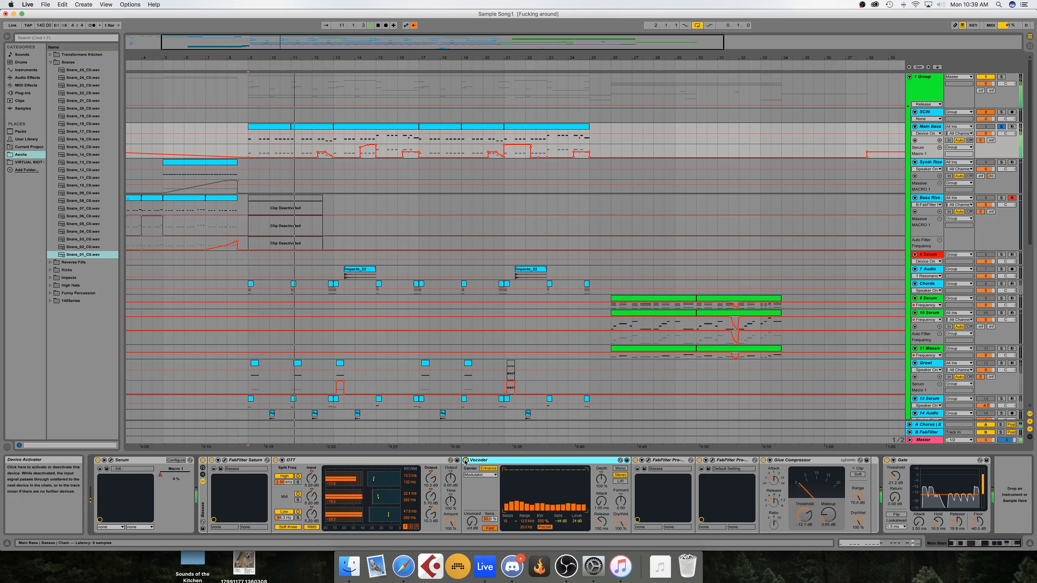
Deactivate the Basses effect rack on the Main Bass track and play the Serum sound from bar 9 without it.
{"action": "left_click", "coordinate": [203, 460]}
{"action": "left_click", "coordinate": [136, 469]}
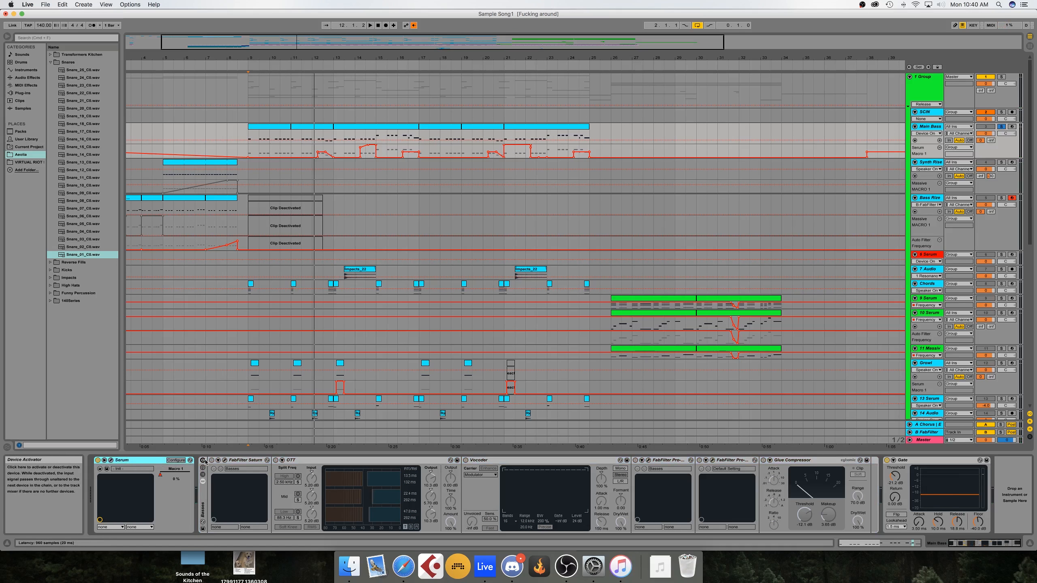
{"action": "key", "text": "space"}
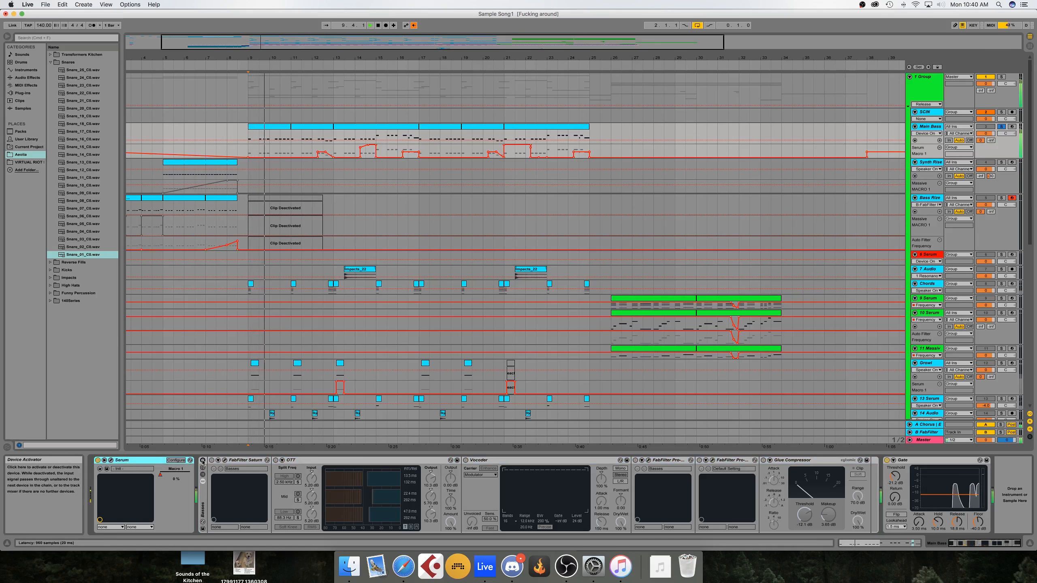
Open the Serum instrument on Main Bass, bring up LFO 1 and adjust the Macro 1 knob.
{"action": "left_click", "coordinate": [112, 460]}
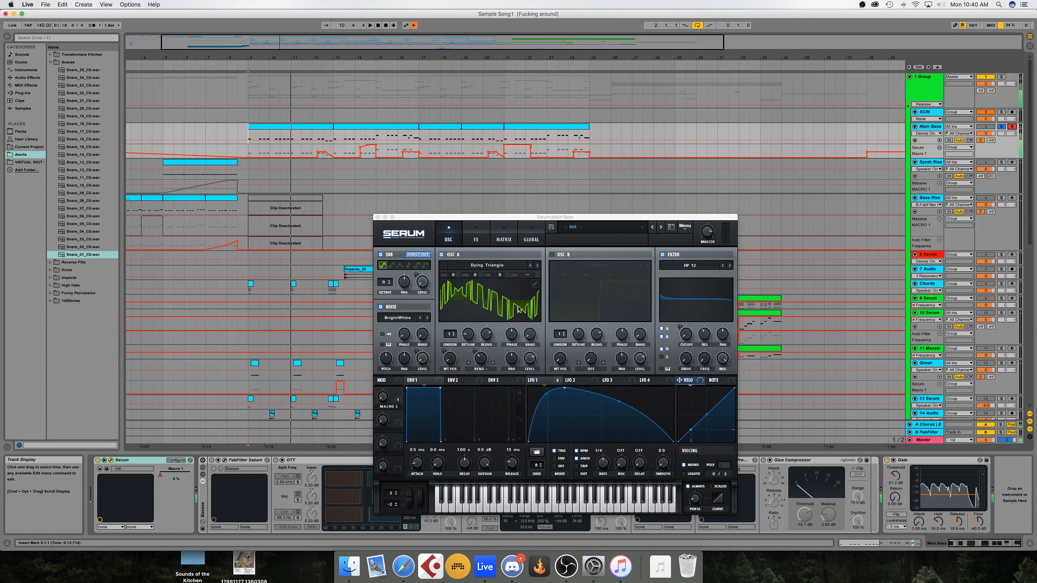
{"action": "left_click", "coordinate": [541, 396]}
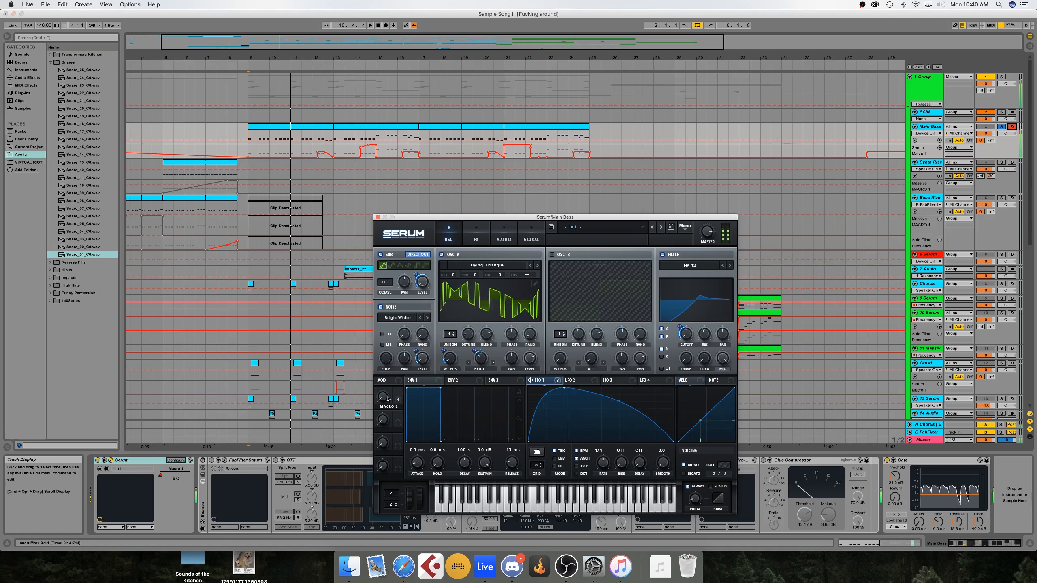
{"action": "mouse_move", "coordinate": [387, 399]}
{"action": "left_mouse_down"}
{"action": "mouse_move", "coordinate": [384, 313]}
{"action": "mouse_move", "coordinate": [387, 402]}
{"action": "left_mouse_up"}
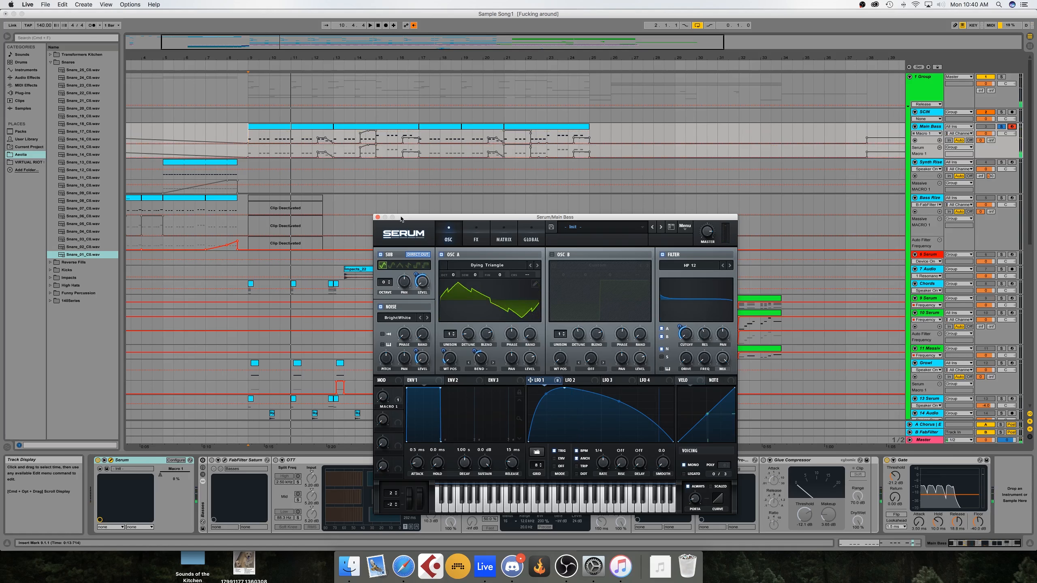
View Serum's FX page, return to its oscillator page and close the plugin window.
{"action": "left_click", "coordinate": [475, 240]}
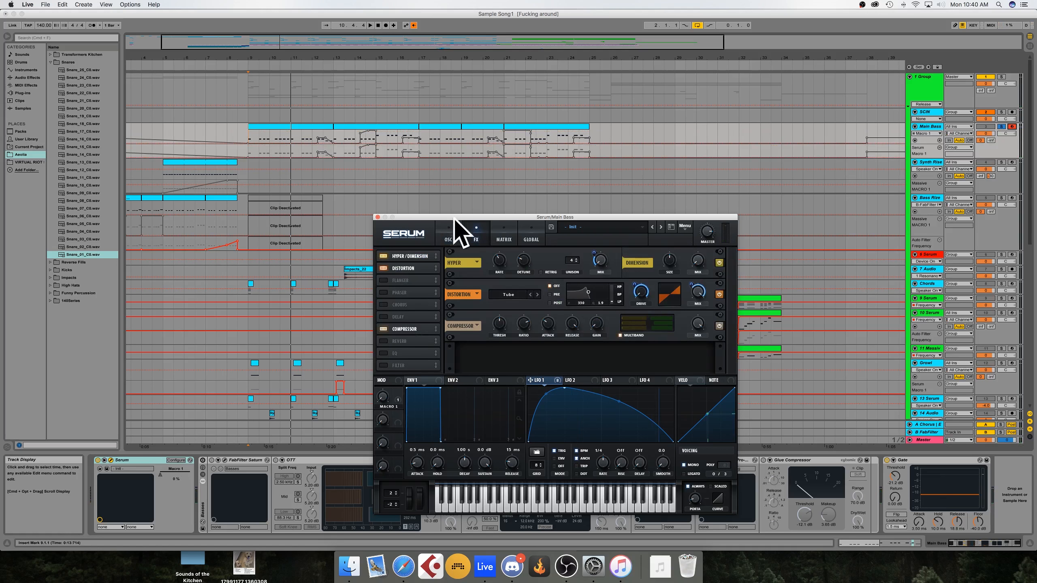
{"action": "left_click_drag", "start_coordinate": [455, 215], "coordinate": [452, 218]}
{"action": "left_click", "coordinate": [446, 242]}
{"action": "left_click", "coordinate": [374, 219]}
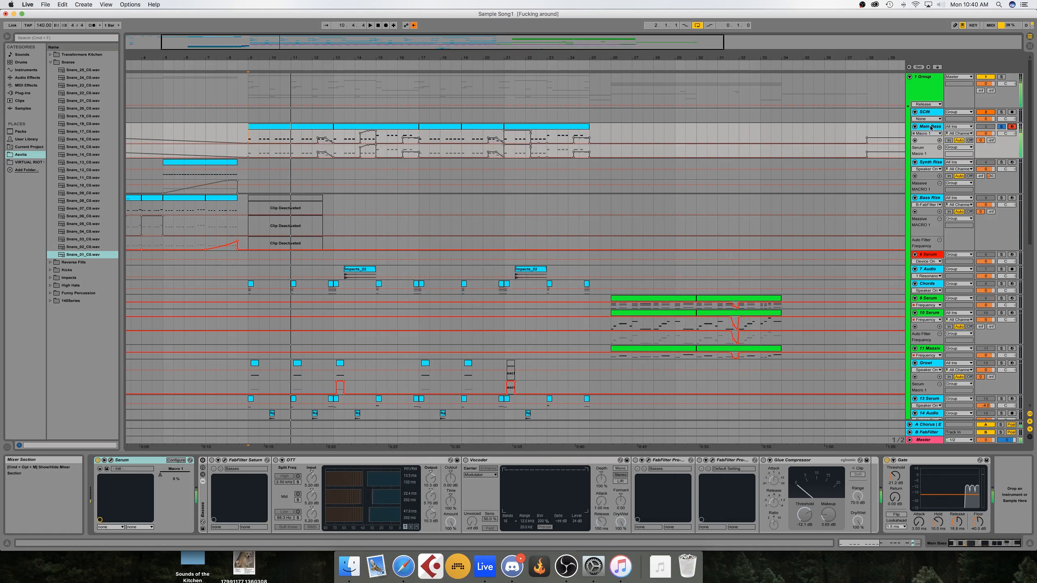
Reopen Serum on Main Bass, move its window above the device chain and adjust the HP 12 filter's Fat knob.
{"action": "left_click", "coordinate": [111, 459]}
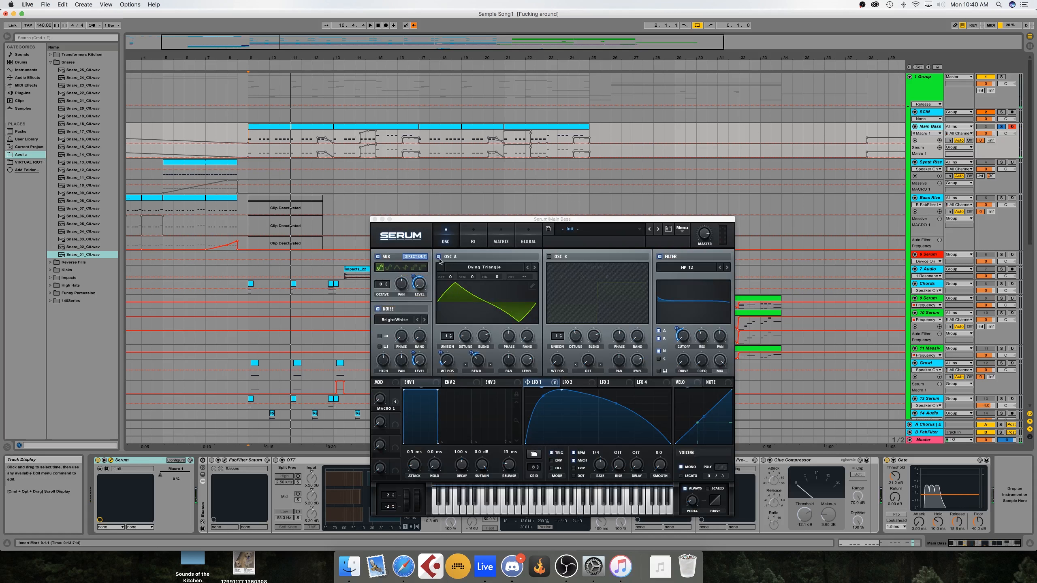
{"action": "left_click_drag", "start_coordinate": [472, 222], "coordinate": [464, 159]}
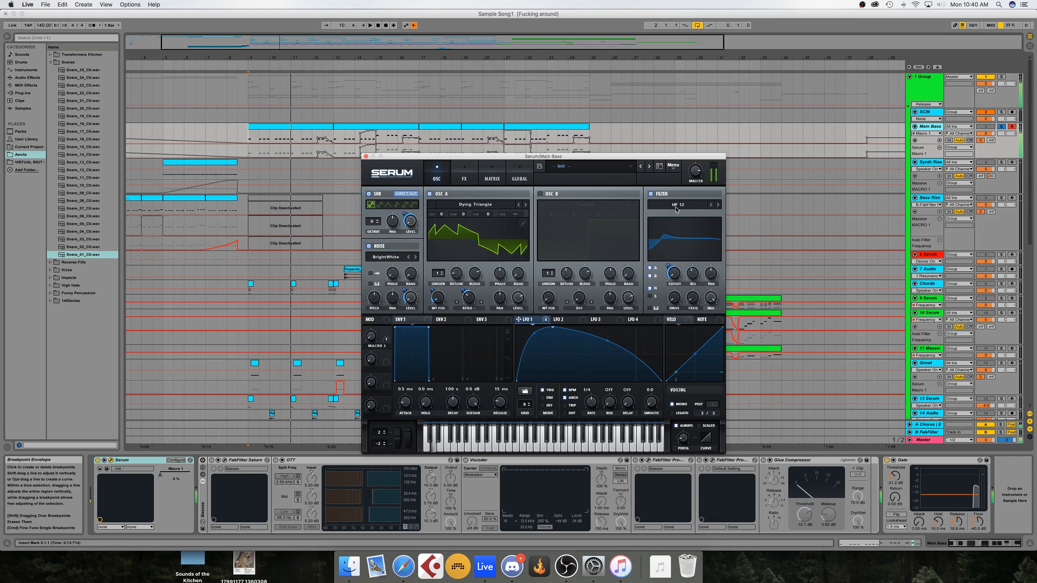
{"action": "left_click_drag", "start_coordinate": [692, 299], "coordinate": [695, 253]}
{"action": "left_click_drag", "start_coordinate": [674, 333], "coordinate": [674, 351]}
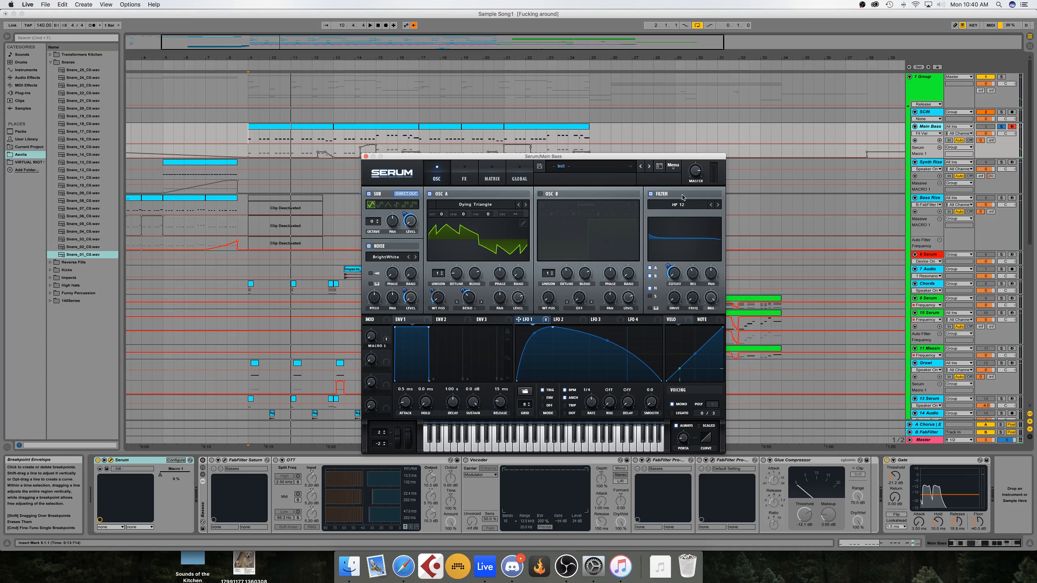
Show Serum's FX page and play a note through the Hyper/Dimension, Distortion and Compressor effects.
{"action": "left_click", "coordinate": [470, 179]}
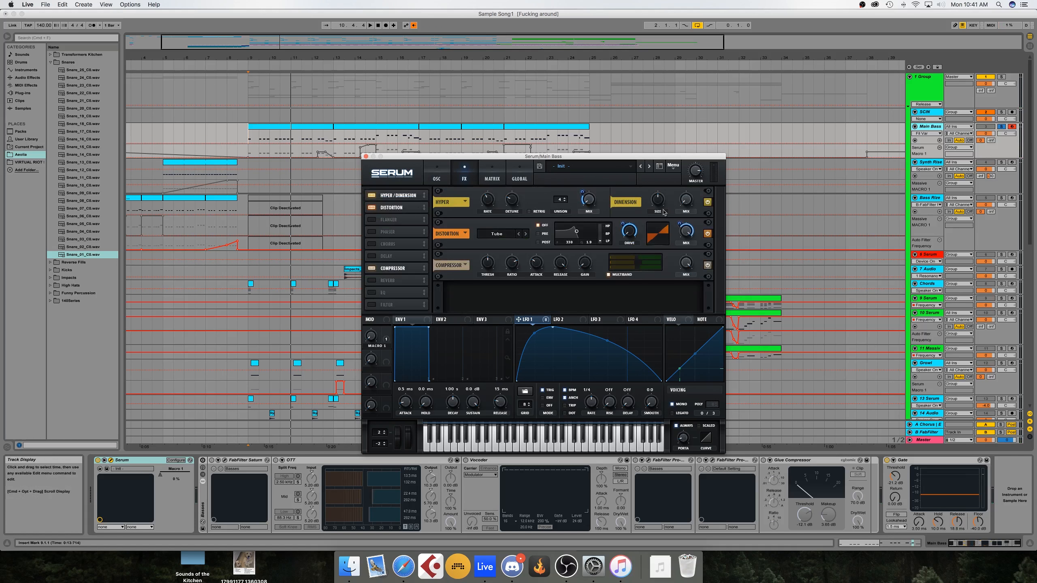
{"action": "key", "text": "s"}
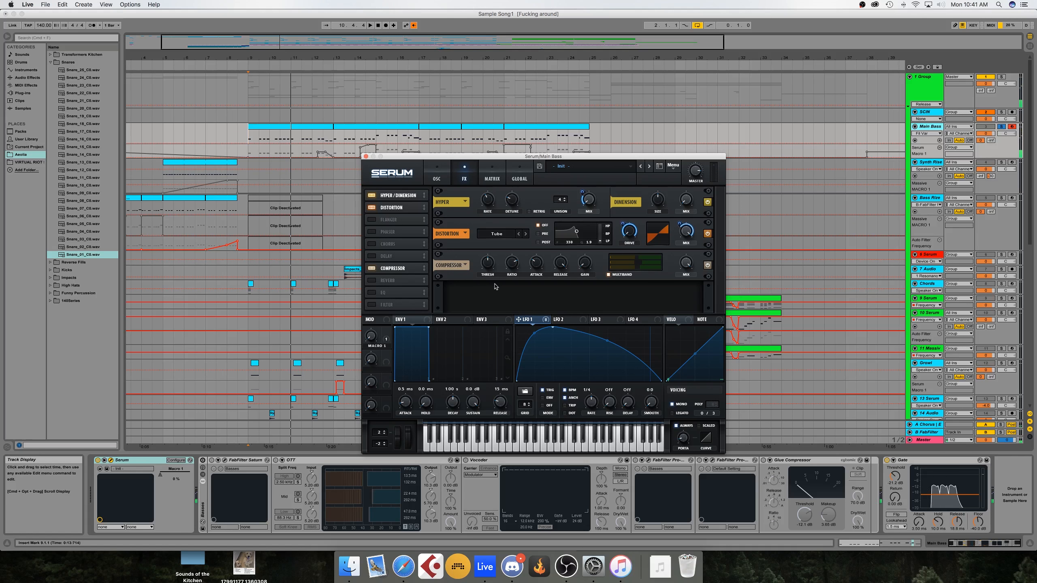
Play a note through Serum, close its window and switch on the Basses effect rack on Main Bass.
{"action": "key", "text": "s"}
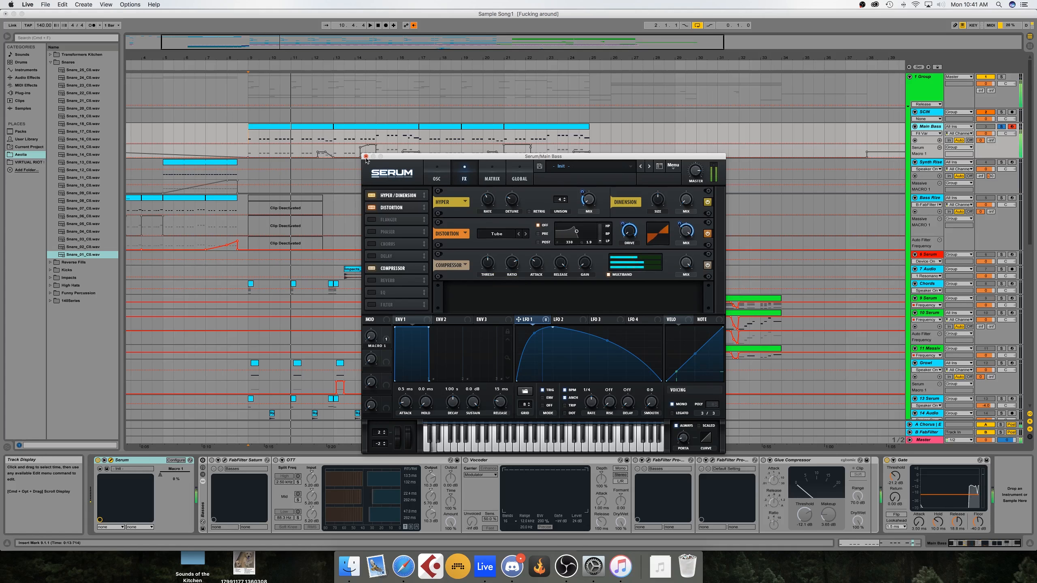
{"action": "left_click", "coordinate": [366, 156]}
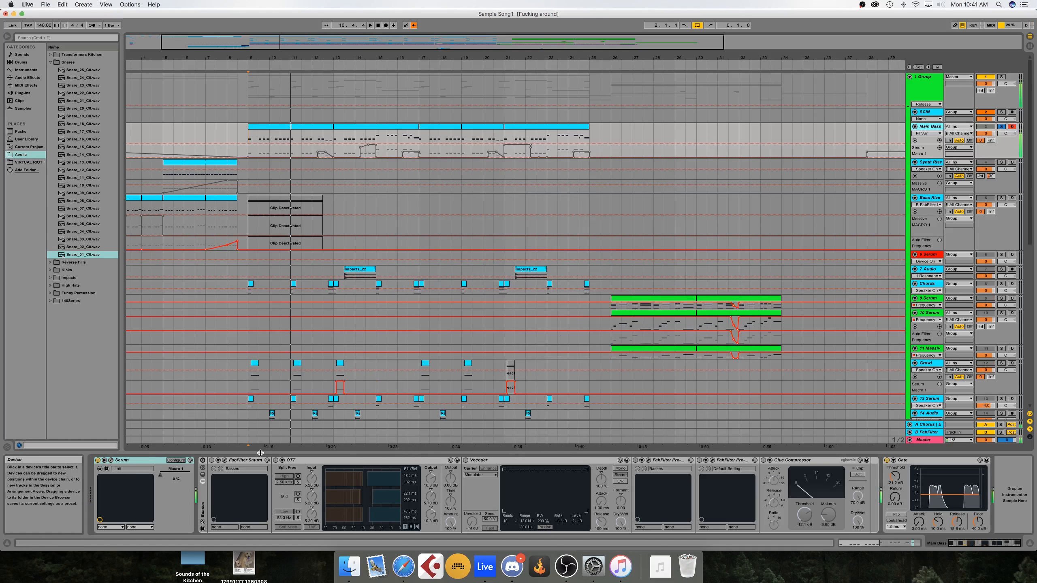
{"action": "left_click", "coordinate": [203, 461]}
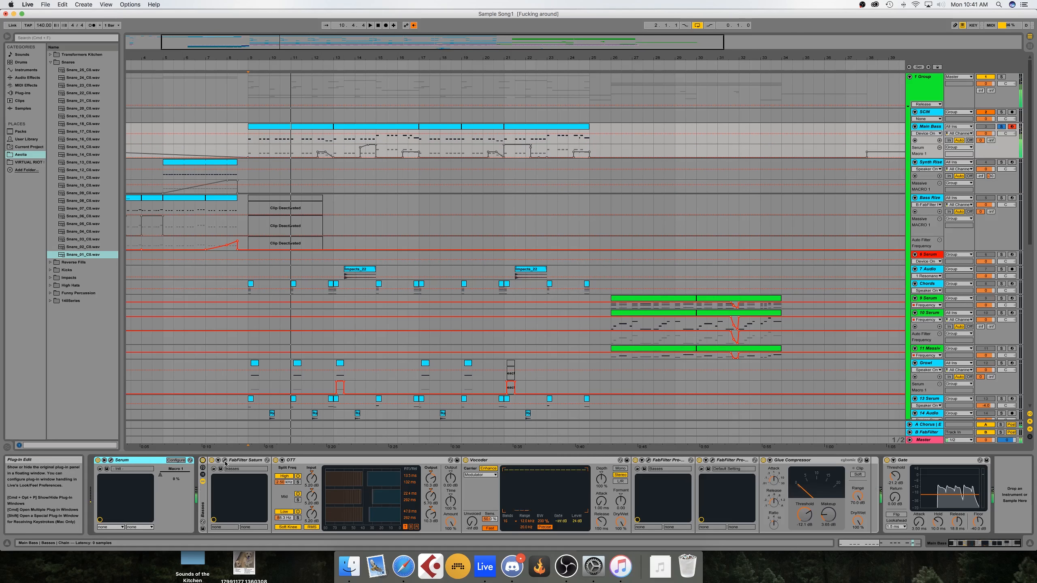
Open FabFilter Saturn on Main Bass, inspect the Warm Tape settings of its low, mid and high bands, and close it.
{"action": "left_click", "coordinate": [224, 460]}
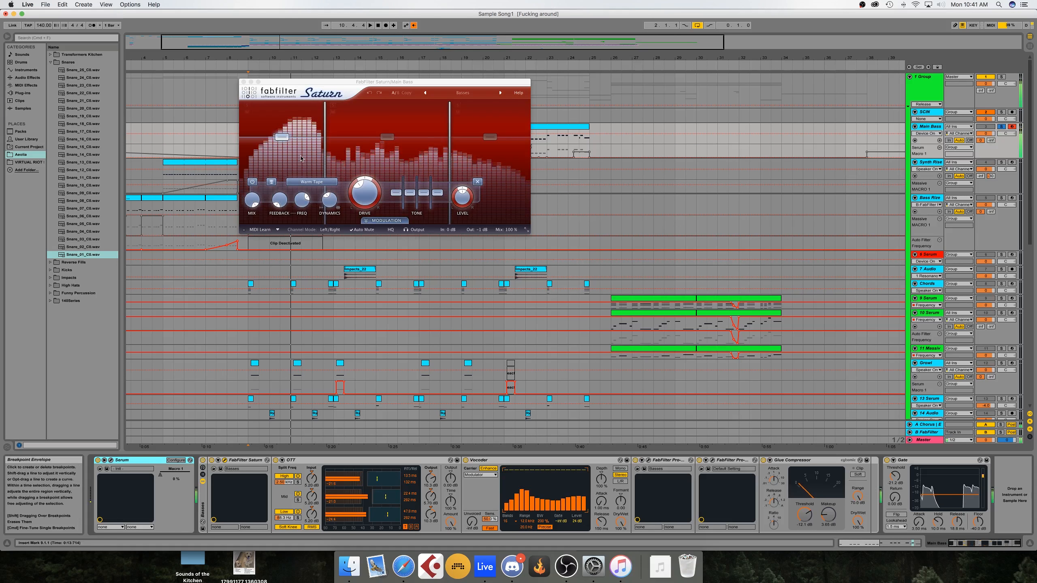
{"action": "left_click", "coordinate": [342, 155]}
{"action": "left_click", "coordinate": [342, 155]}
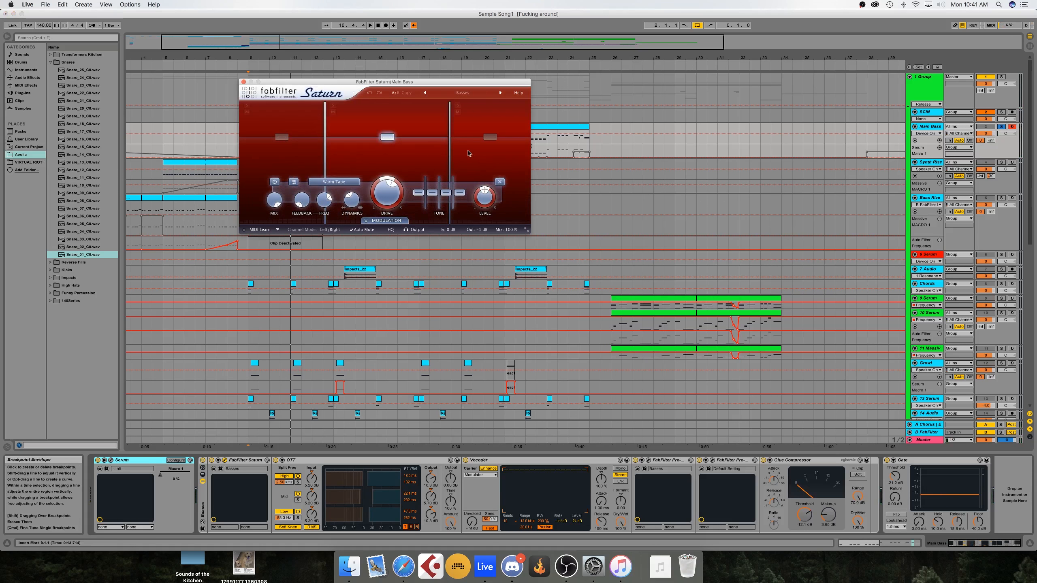
{"action": "left_click", "coordinate": [497, 152]}
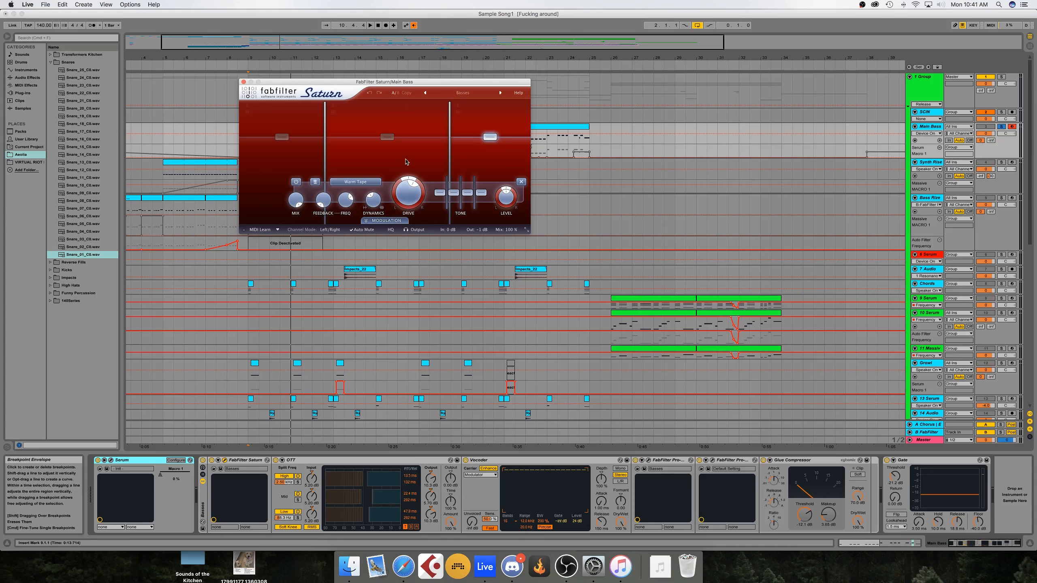
{"action": "left_click", "coordinate": [447, 204]}
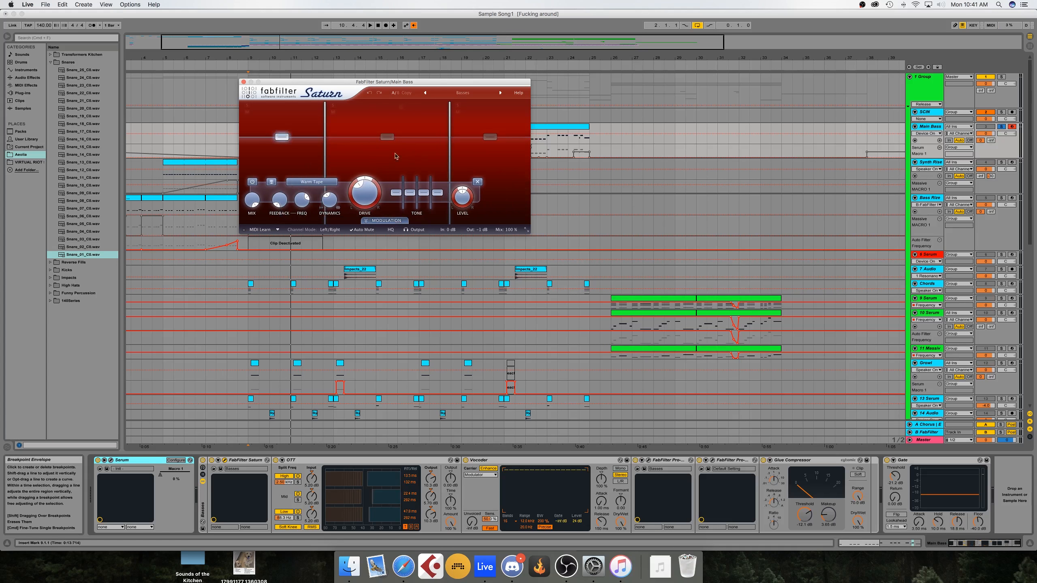
{"action": "left_click", "coordinate": [286, 155]}
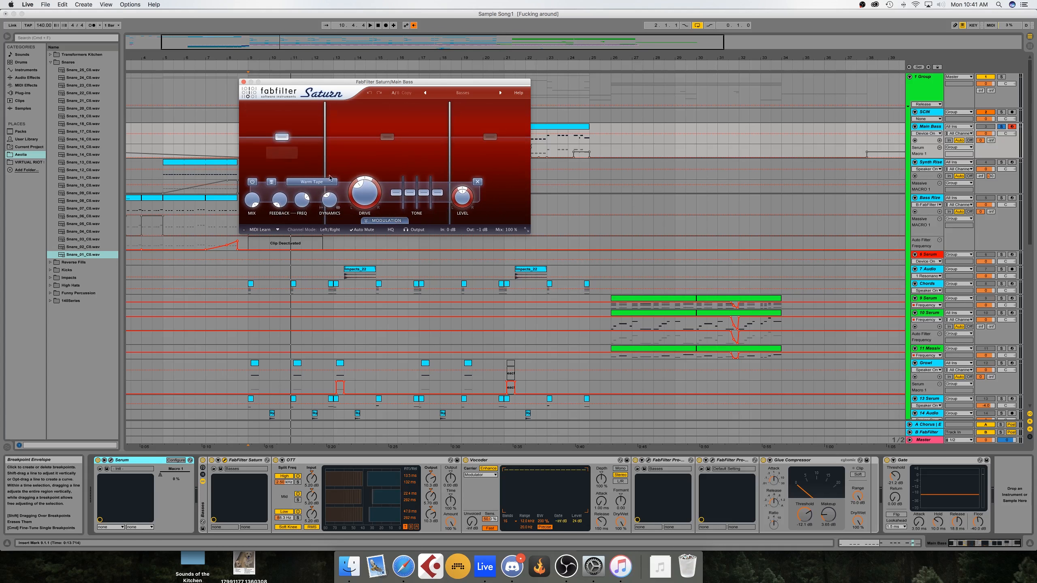
{"action": "left_click", "coordinate": [244, 81]}
Select OTT and the Vocoder in the Main Bass chain to show their settings.
{"action": "left_click", "coordinate": [311, 476]}
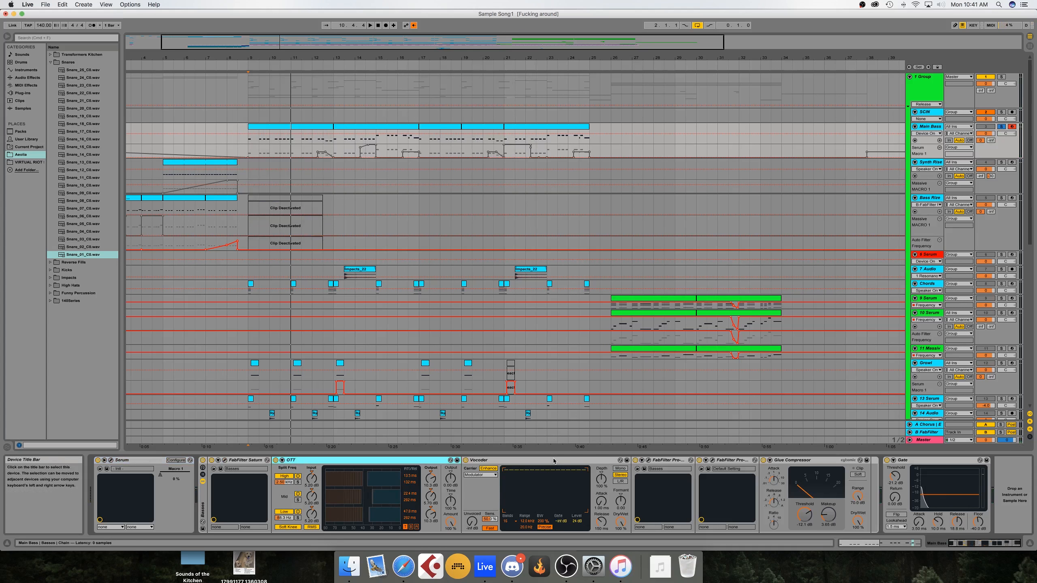
{"action": "left_click", "coordinate": [483, 460]}
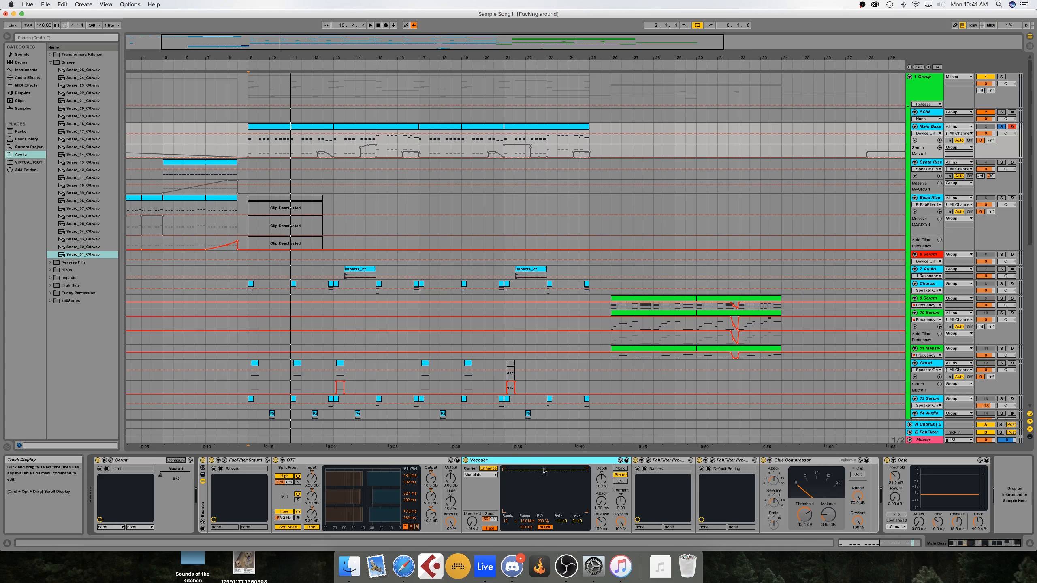
{"action": "scroll", "coordinate": [673, 466], "scroll_direction": "right", "scroll_amount": 1}
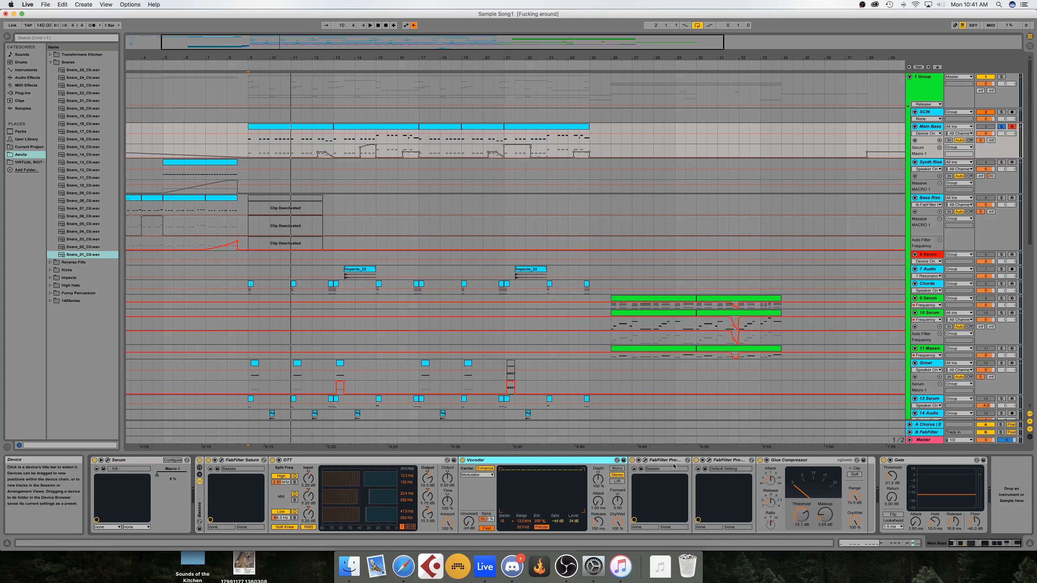
Open FabFilter Pro-MB, examine its five bands and their crossovers, and close its window.
{"action": "left_click", "coordinate": [644, 460]}
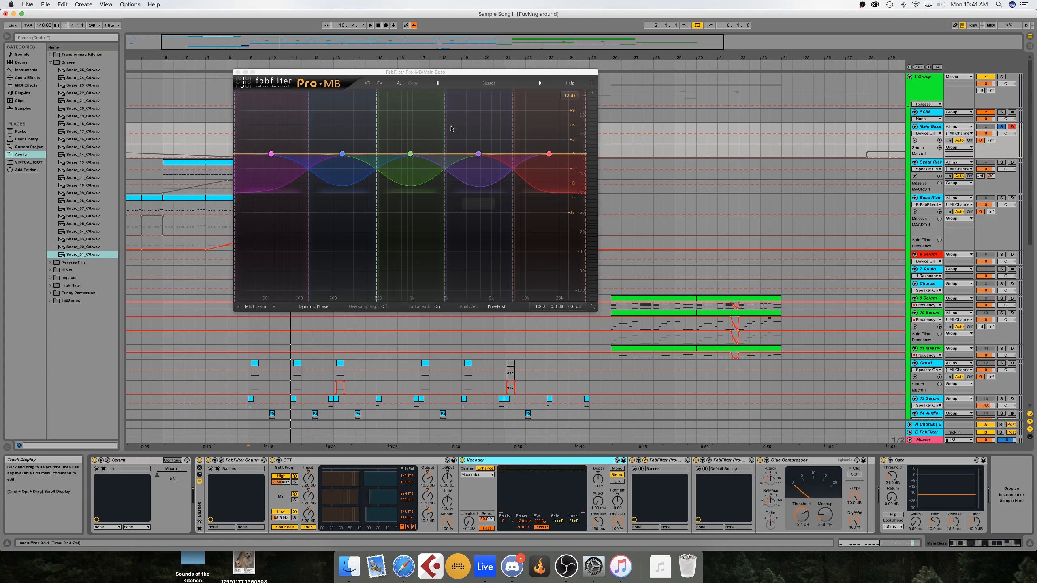
{"action": "left_click", "coordinate": [309, 179]}
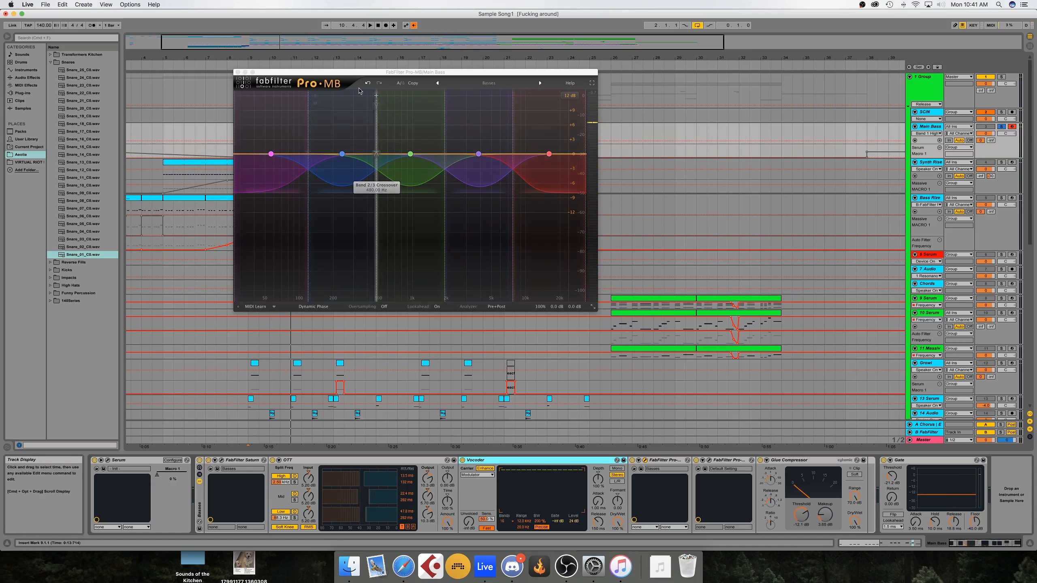
{"action": "left_click", "coordinate": [238, 72]}
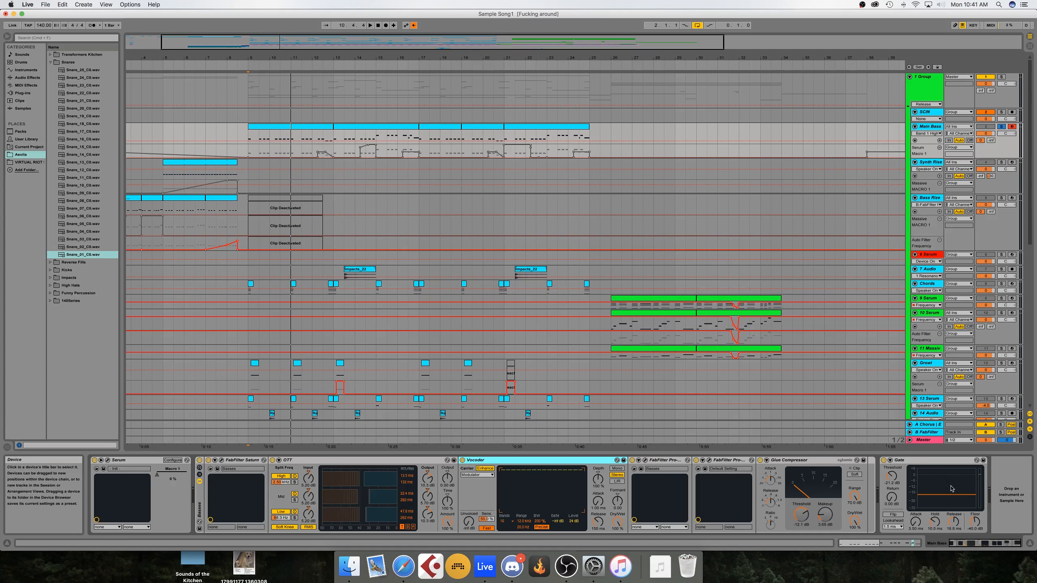
Open FabFilter Pro-Q 2 on Main Bass and compare a played note with the EQ switched off and on again.
{"action": "left_click", "coordinate": [803, 461]}
{"action": "left_click", "coordinate": [709, 460]}
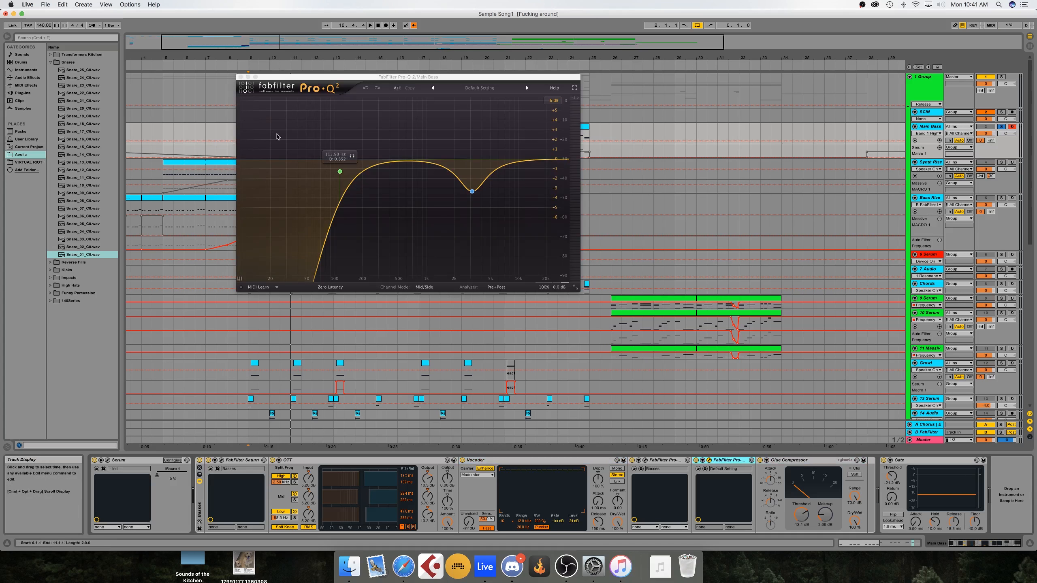
{"action": "key", "text": "a"}
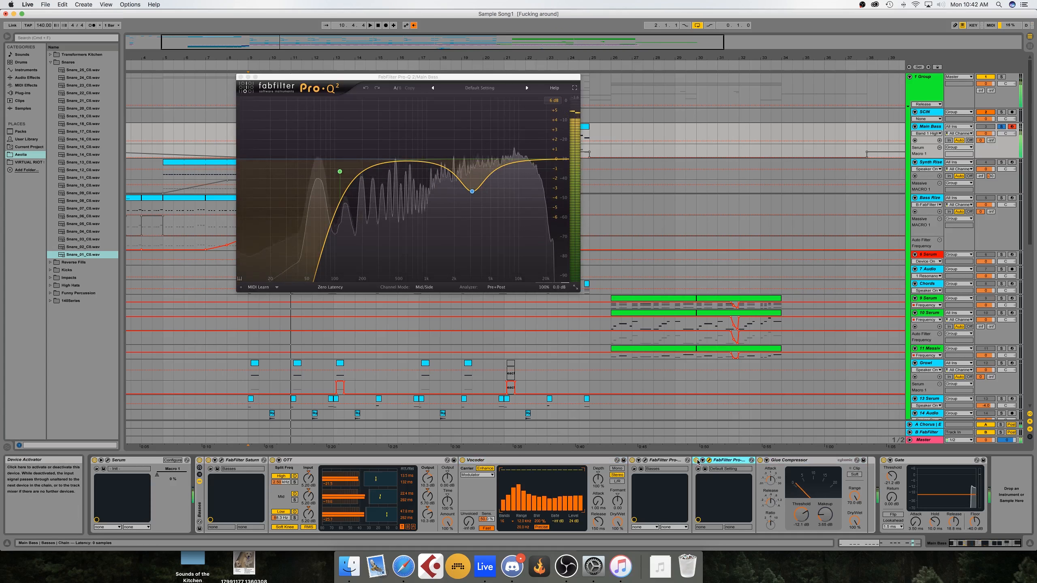
{"action": "left_click", "coordinate": [696, 460]}
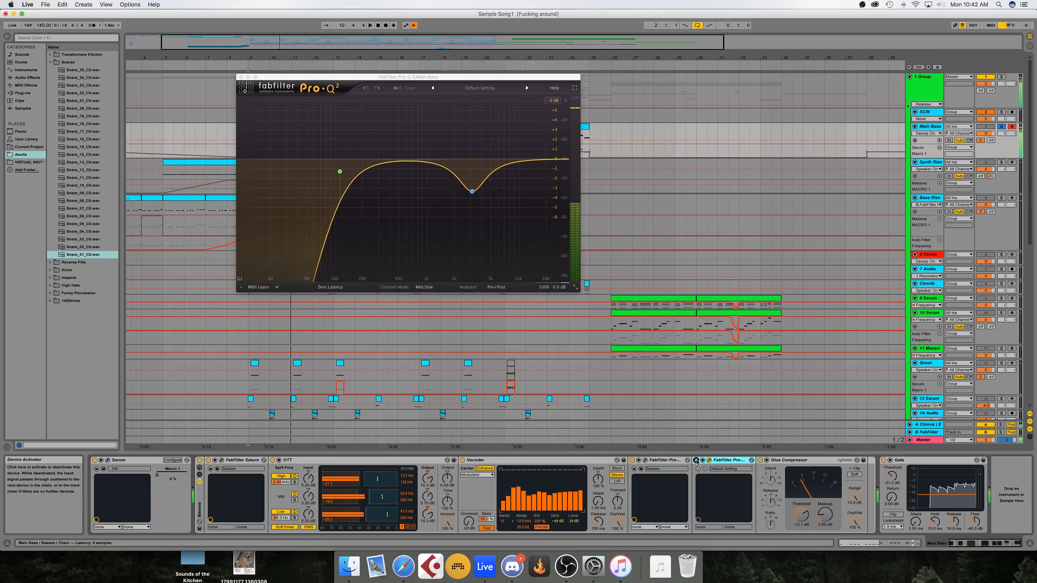
{"action": "left_click", "coordinate": [697, 460]}
Audition the dip band of Pro-Q 2 in isolation while playing a note.
{"action": "left_click", "coordinate": [485, 207]}
{"action": "left_click", "coordinate": [485, 206]}
{"action": "key", "text": "a"}
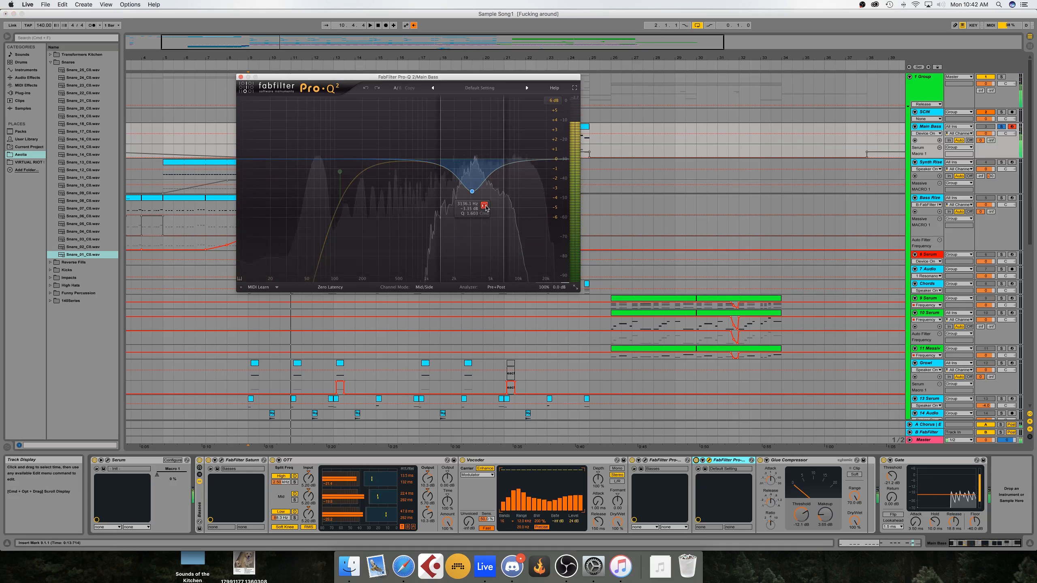
{"action": "key", "text": "a"}
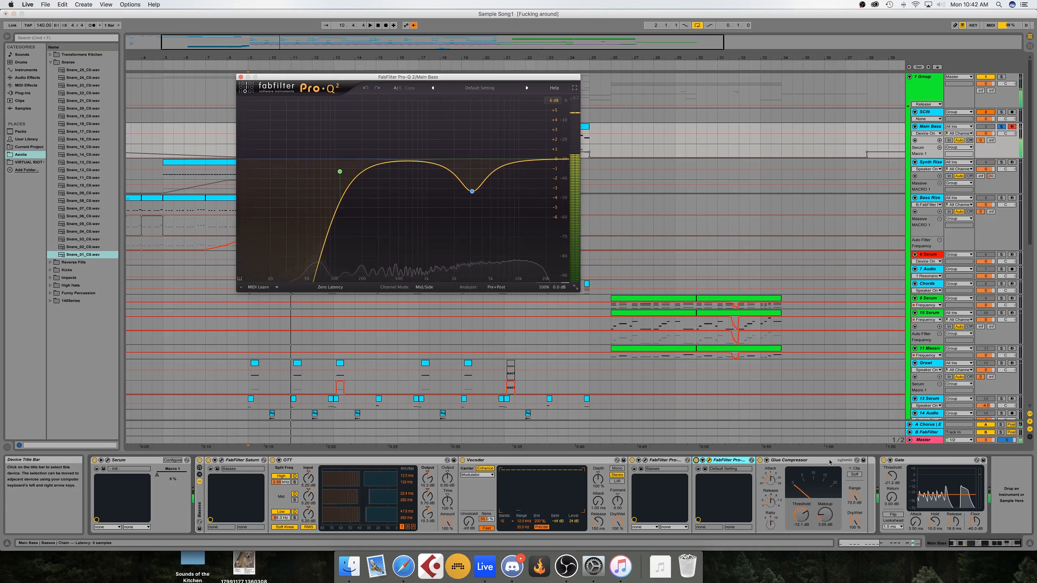
Select the Glue Compressor, play notes through it and close the Pro-Q 2 window.
{"action": "key", "text": "a"}
{"action": "left_click", "coordinate": [793, 472]}
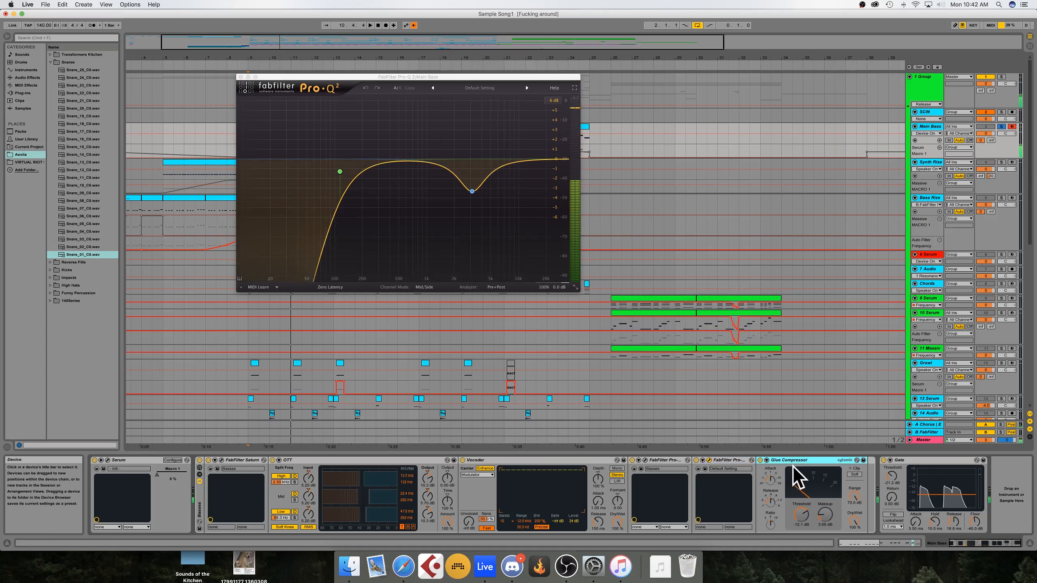
{"action": "key", "text": "a"}
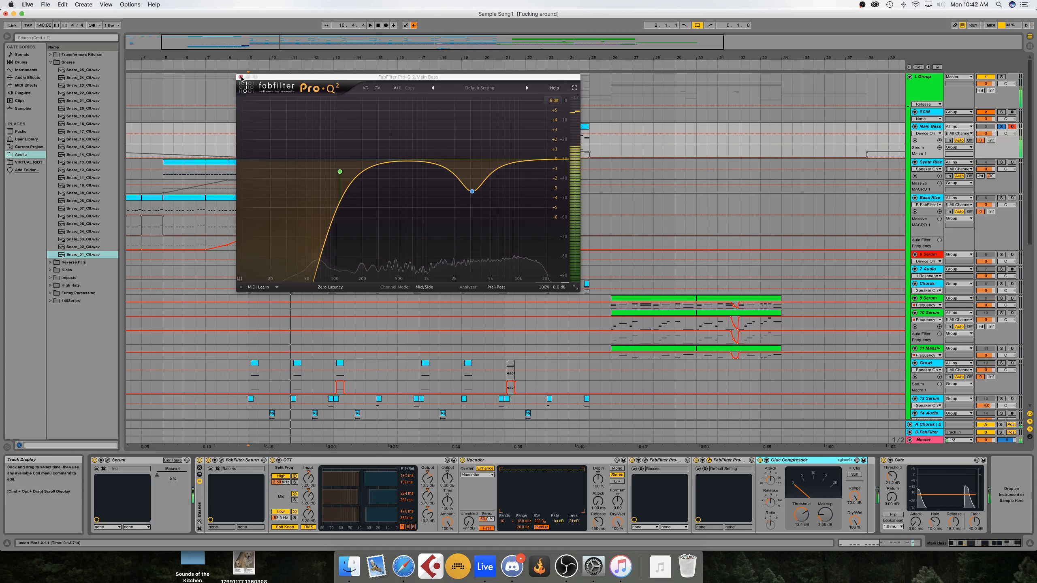
{"action": "left_click", "coordinate": [241, 78]}
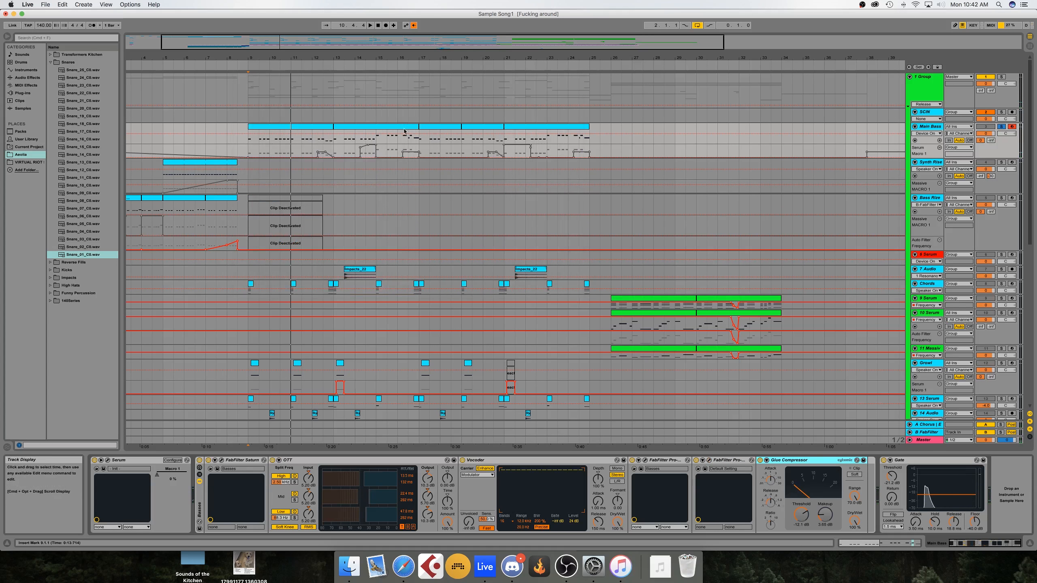
Open the first Main Bass clip's MIDI notes, play the pattern and stop playback.
{"action": "left_click", "coordinate": [271, 128]}
{"action": "double_click", "coordinate": [272, 129]}
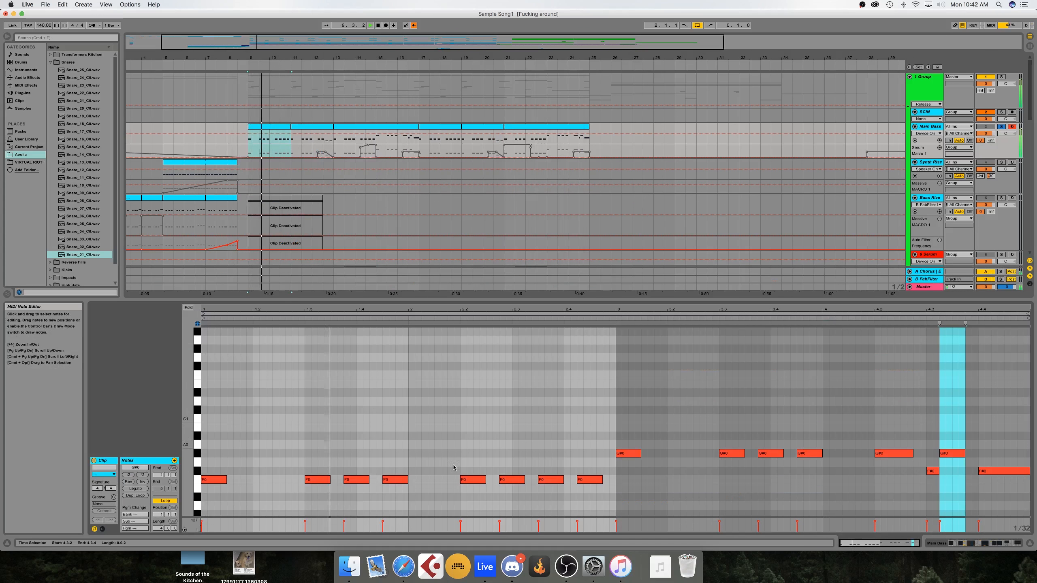
{"action": "scroll", "coordinate": [410, 470], "scroll_direction": "down", "scroll_amount": 3}
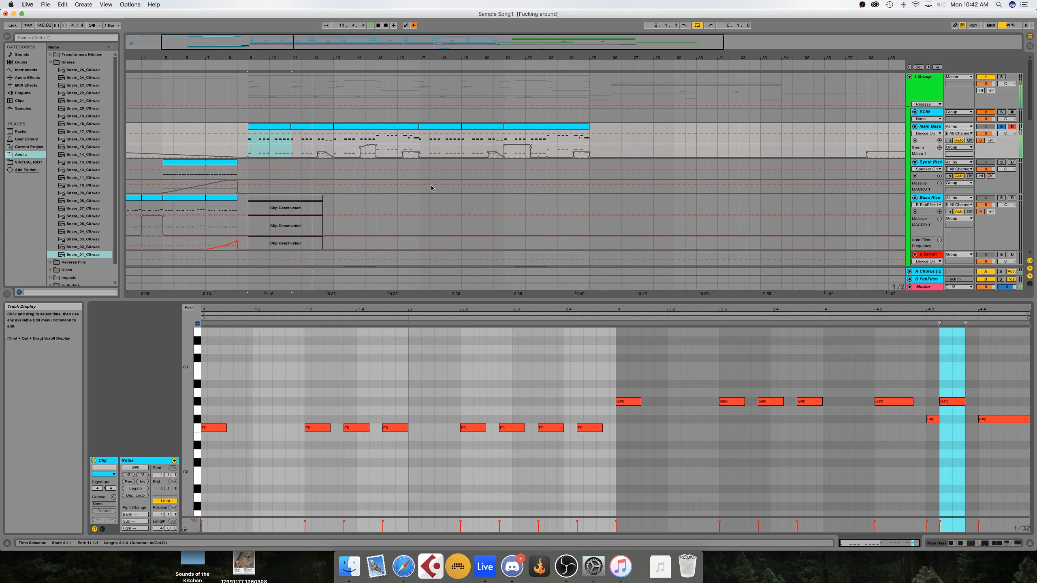
{"action": "key", "text": "space"}
Show the second Main Bass clip's notes, re-enable the overridden automation and play the track from bar 12.
{"action": "left_click", "coordinate": [328, 127]}
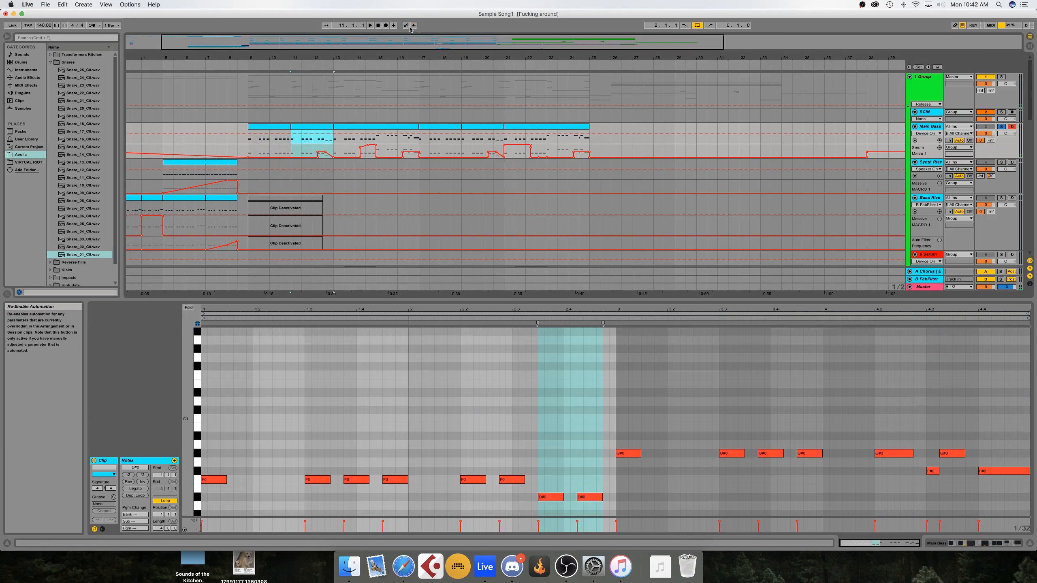
{"action": "key", "text": "space"}
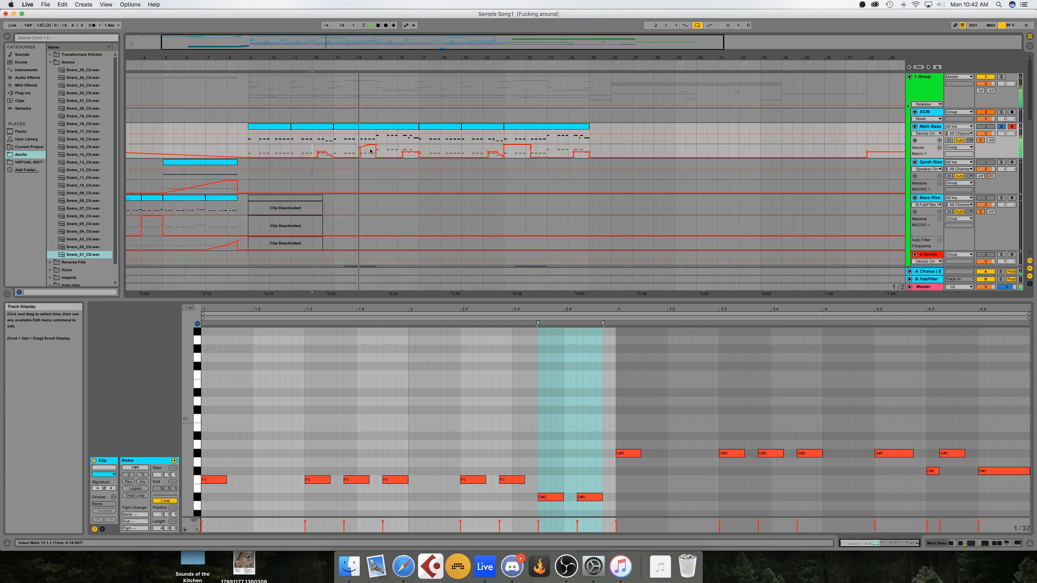
{"action": "key", "text": "space"}
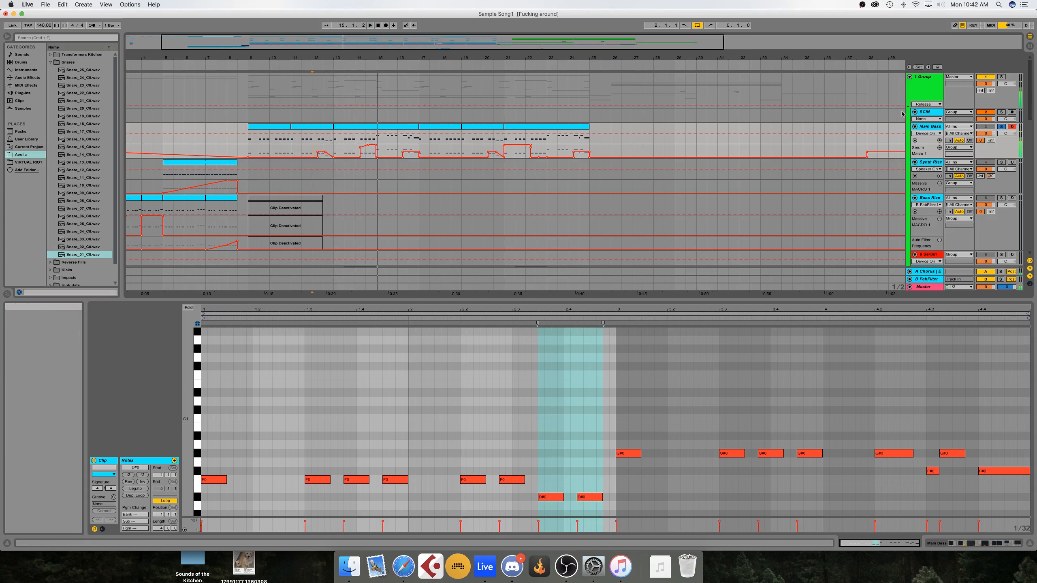
Return to the device chain, open Serum to watch its automated Macro 1 during playback, and stop and close it.
{"action": "key", "text": "shift+Tab"}
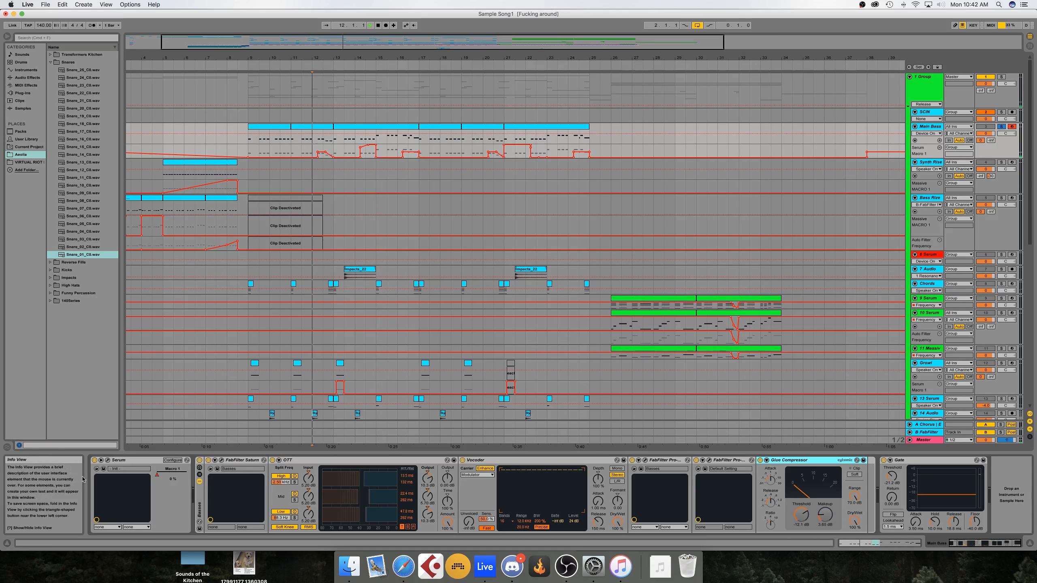
{"action": "left_click", "coordinate": [106, 460]}
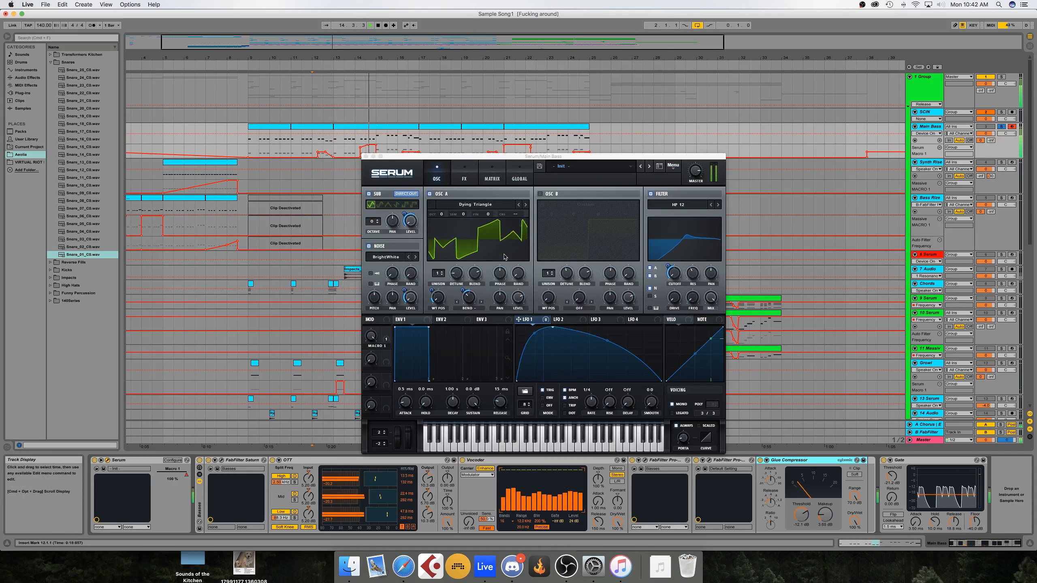
{"action": "key", "text": "space"}
{"action": "left_click", "coordinate": [365, 157]}
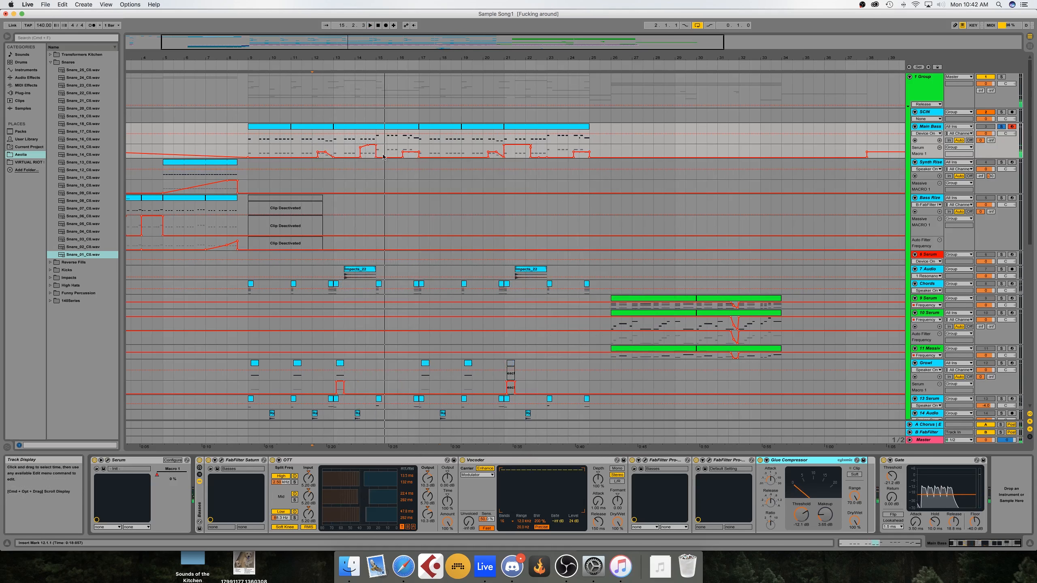
Select the 13 Serum track at bar 9 and briefly play the drop from there.
{"action": "scroll", "coordinate": [286, 283], "scroll_direction": "down", "scroll_amount": 5}
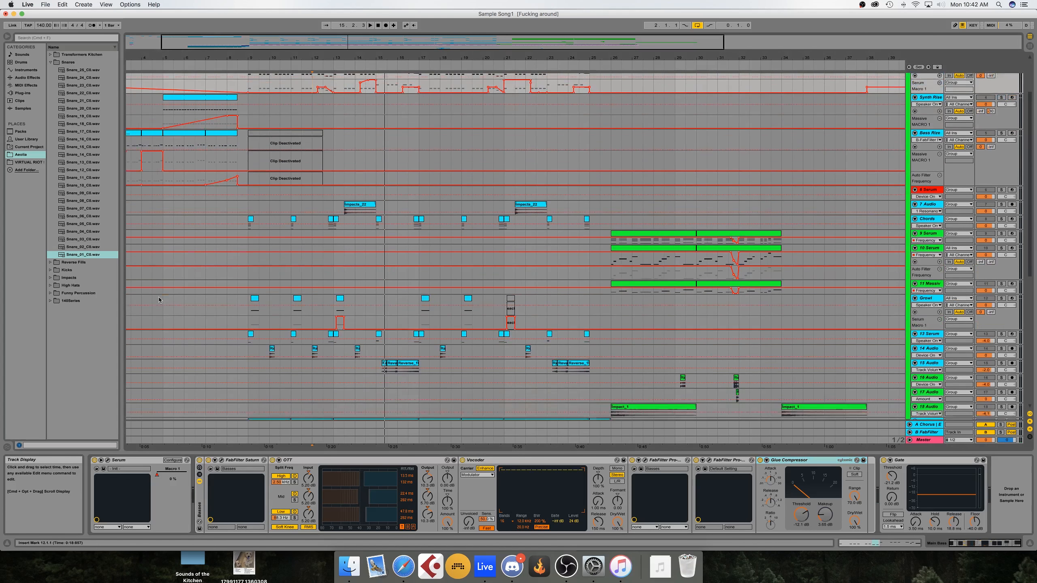
{"action": "left_click", "coordinate": [250, 297]}
{"action": "key", "text": "space"}
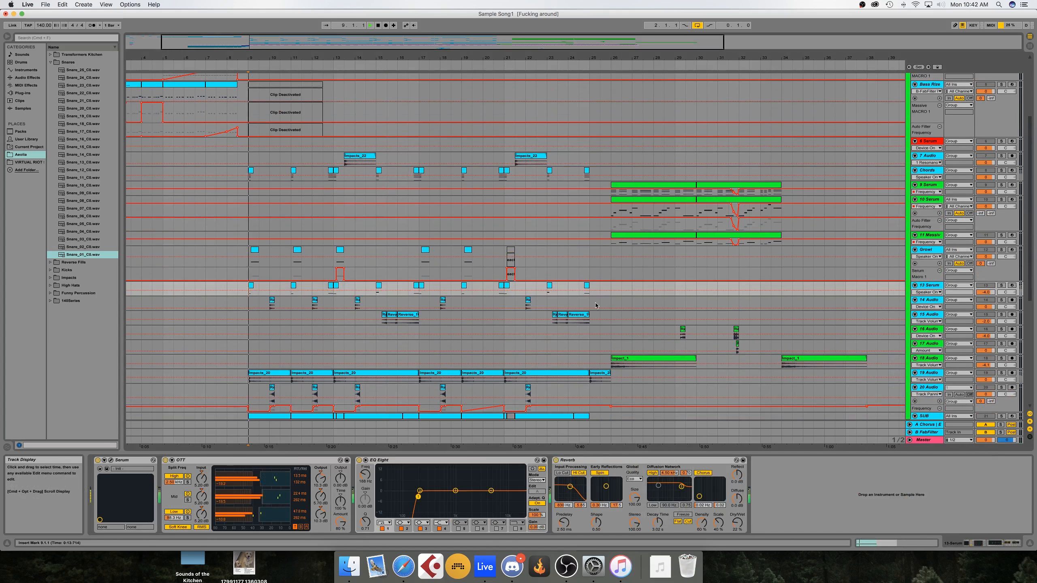
{"action": "key", "text": "space"}
Select the first Growl clip, solo the Growl track, play it and switch off its Basses effect rack.
{"action": "left_click", "coordinate": [254, 250]}
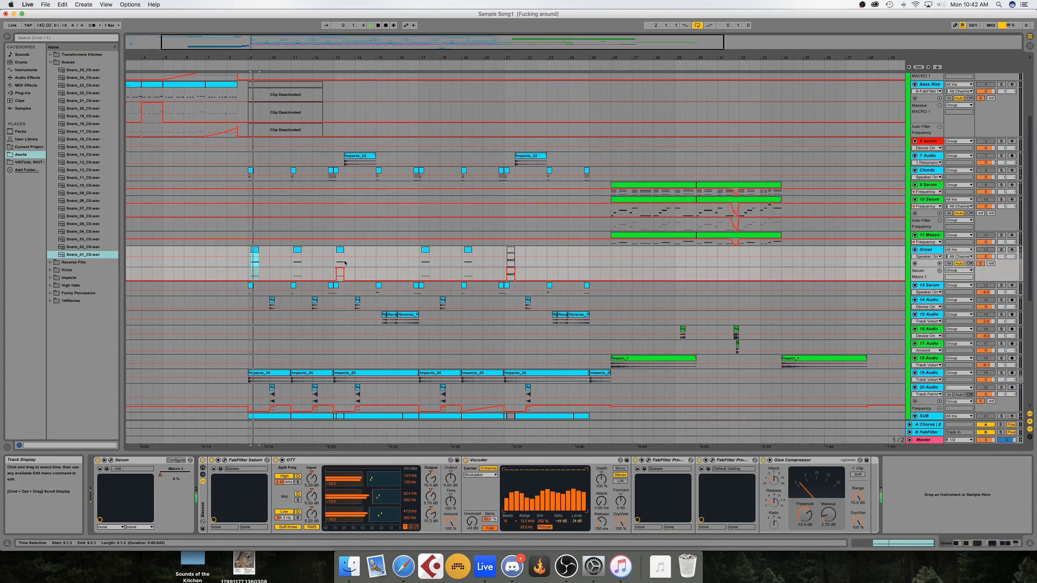
{"action": "left_click", "coordinate": [1001, 249]}
{"action": "key", "text": "space"}
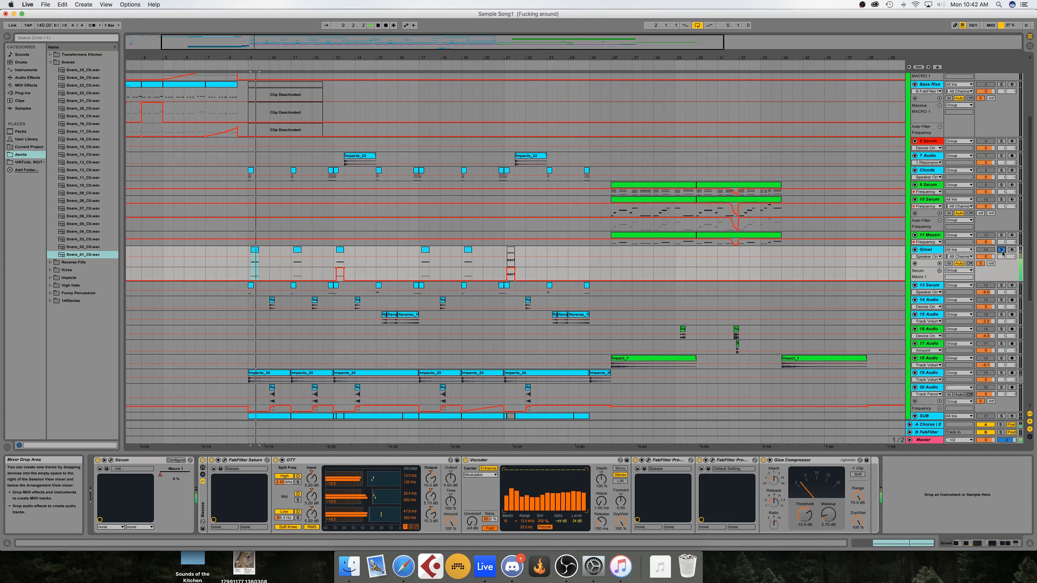
{"action": "left_click", "coordinate": [203, 461]}
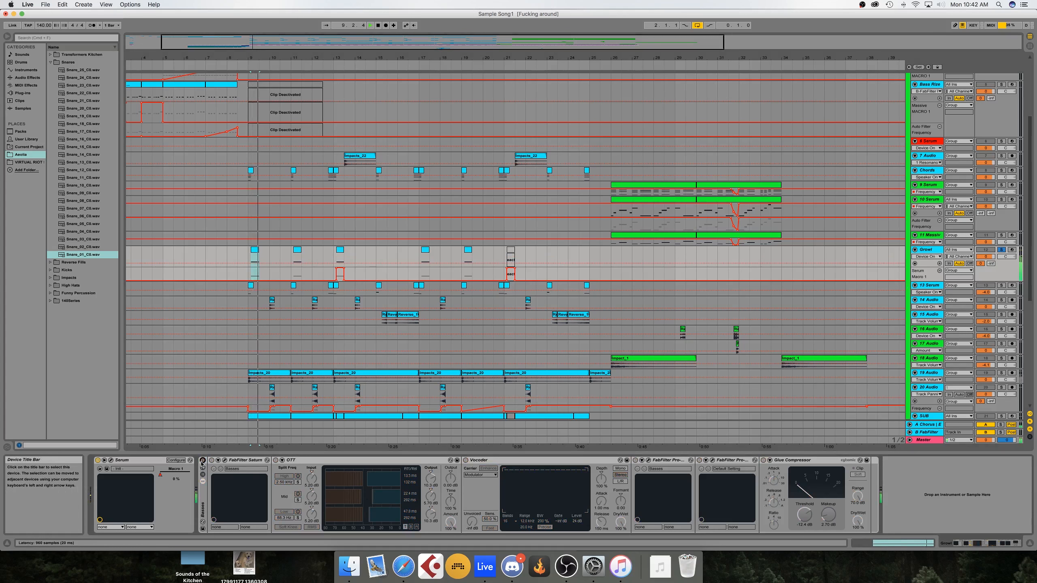
Switch Growl's Basses effect rack back on and inspect the Growl and Metallic SQ oscillators in its Serum, starting and stopping playback.
{"action": "left_click", "coordinate": [202, 461]}
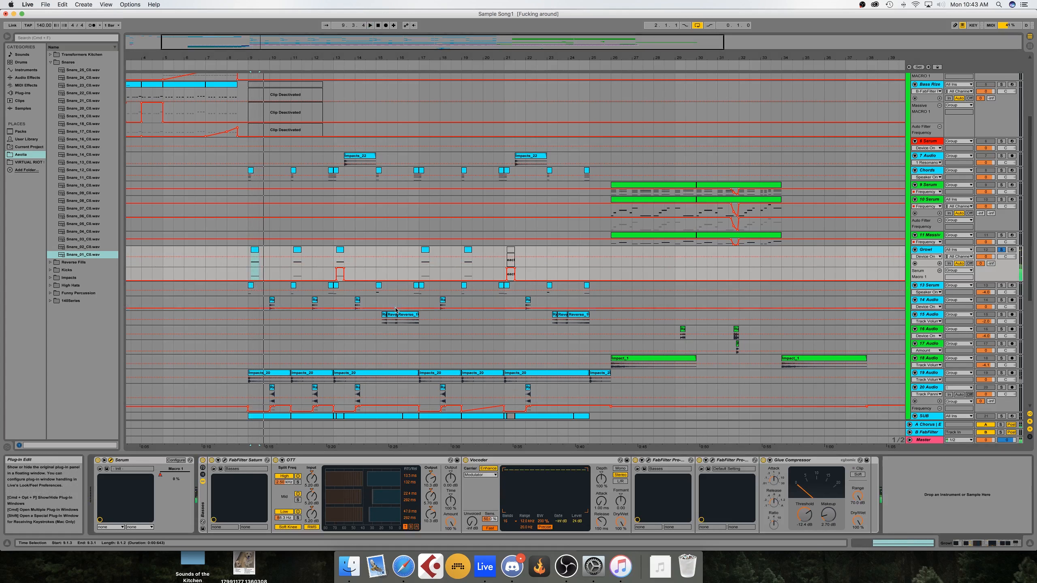
{"action": "left_click_drag", "start_coordinate": [677, 93], "coordinate": [545, 91]}
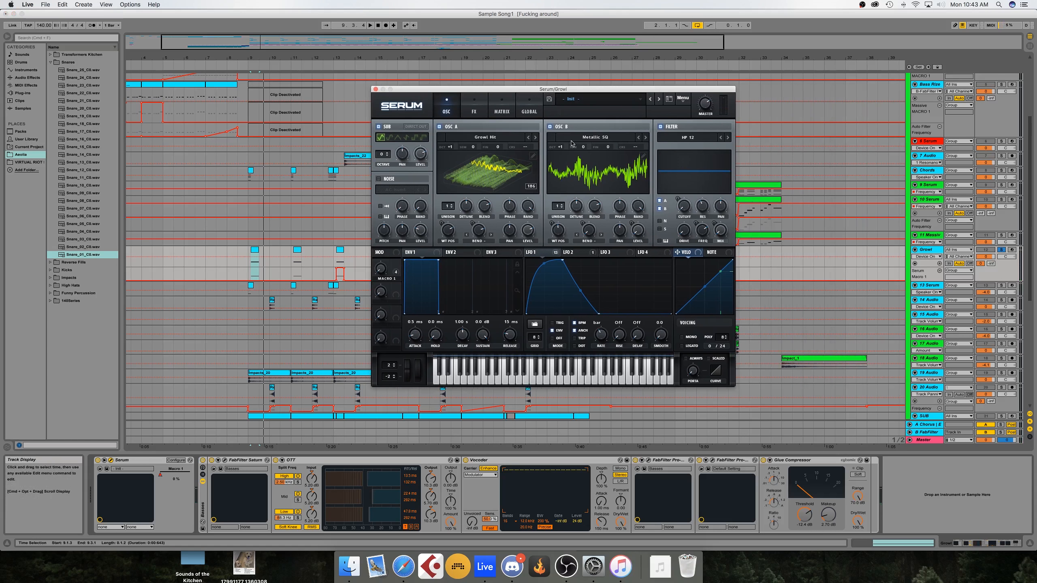
{"action": "left_click", "coordinate": [593, 138]}
{"action": "left_click", "coordinate": [587, 137]}
{"action": "key", "text": "space"}
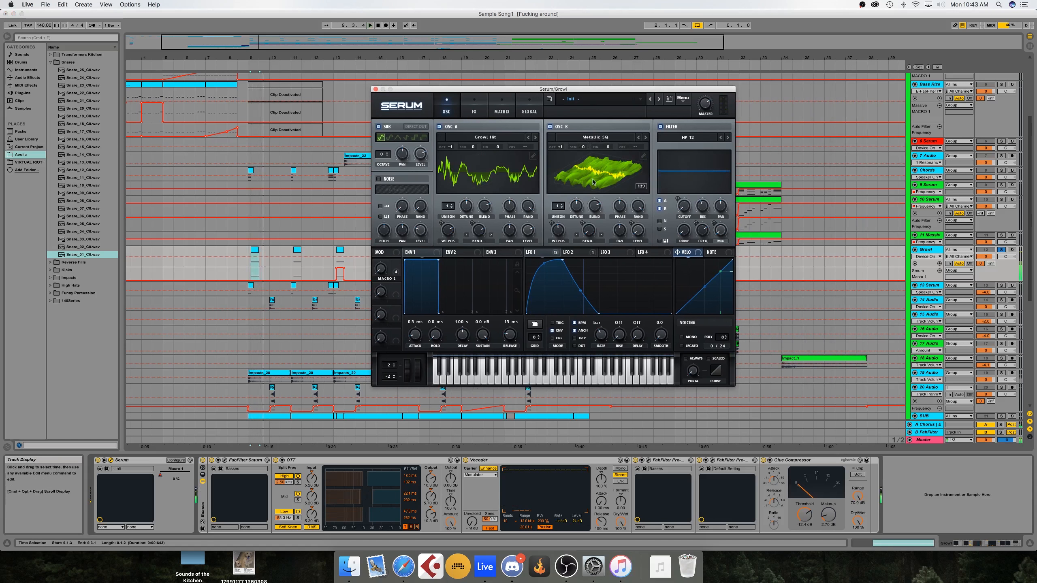
{"action": "key", "text": "space"}
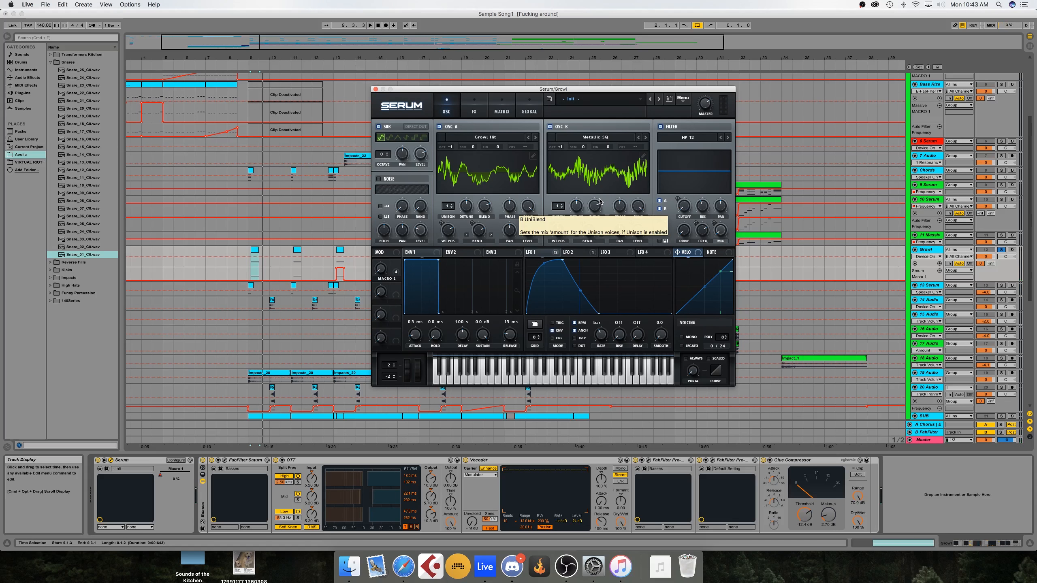
{"action": "key", "text": "space"}
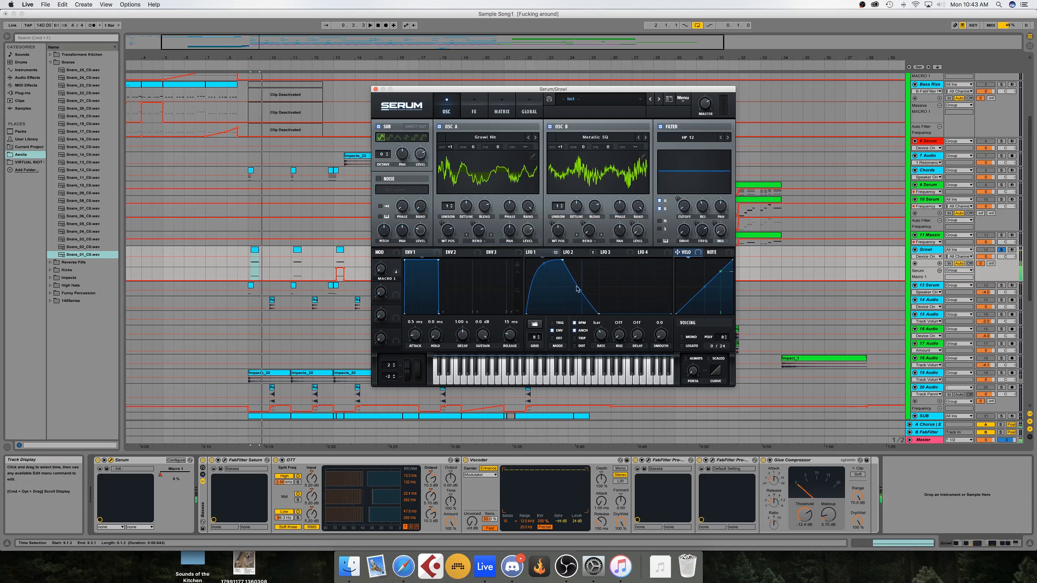
Show Serum's LFO 2 curve and the modulation matrix, playing the Growl to watch the modulation.
{"action": "left_click", "coordinate": [572, 256]}
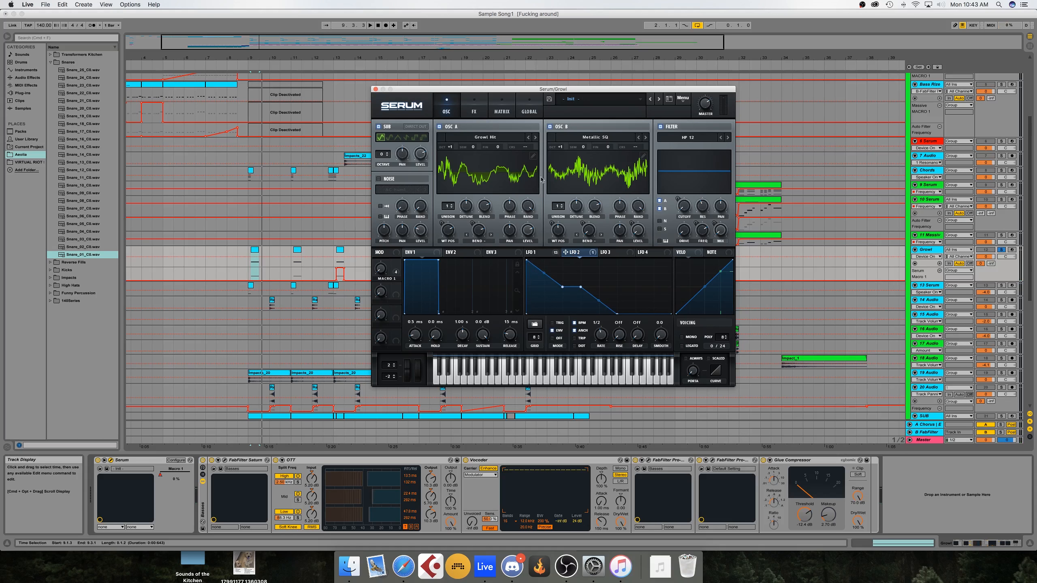
{"action": "left_click", "coordinate": [481, 104]}
{"action": "left_click", "coordinate": [527, 106]}
{"action": "left_click", "coordinate": [506, 107]}
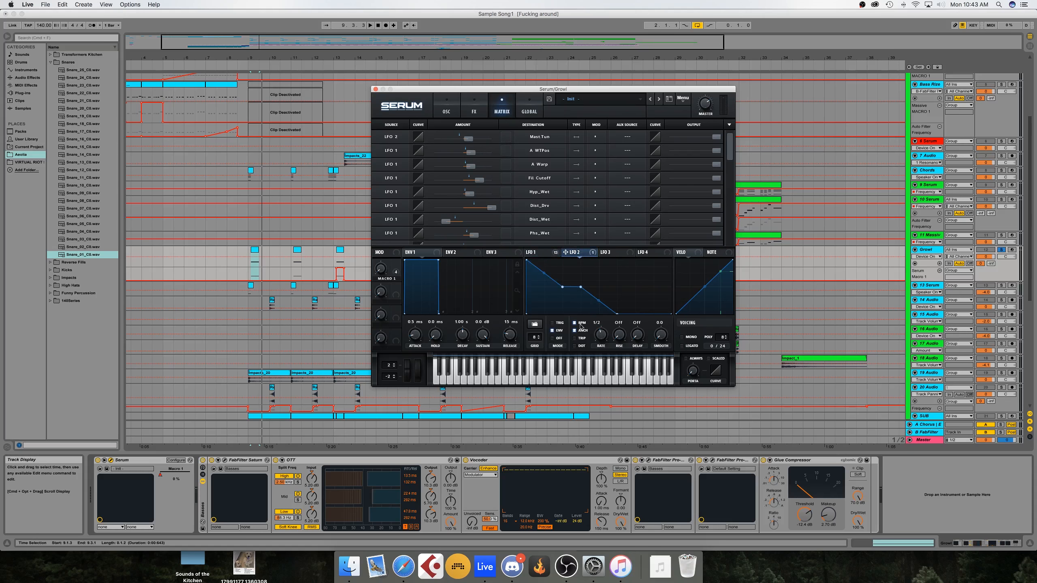
{"action": "key", "text": "space"}
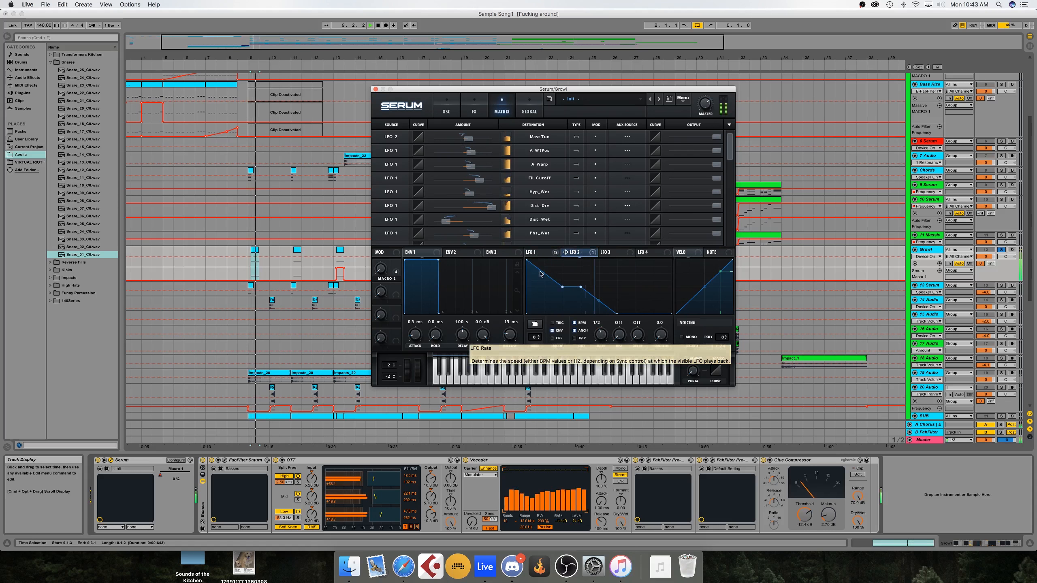
{"action": "key", "text": "space"}
Turn on Direct Out for the sub oscillator and assign LFO 1 to its level, auditioning the Growl.
{"action": "left_click", "coordinate": [535, 252]}
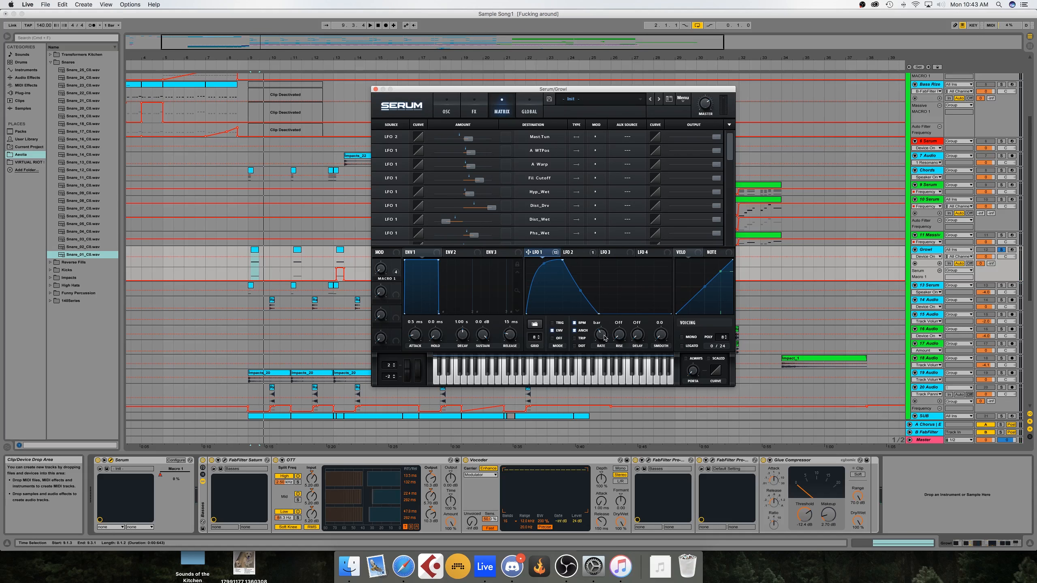
{"action": "left_click", "coordinate": [447, 114]}
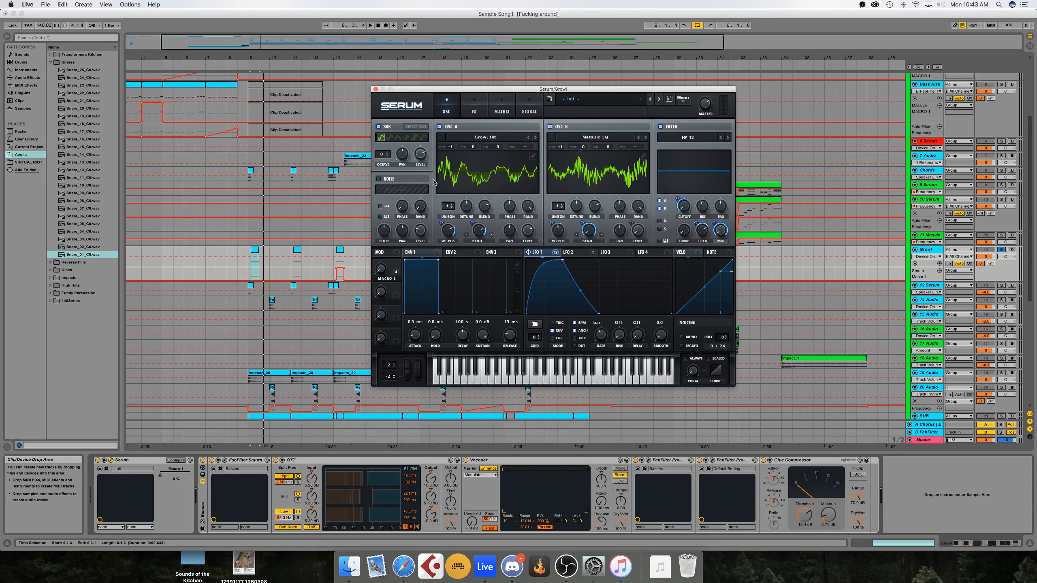
{"action": "key", "text": "space"}
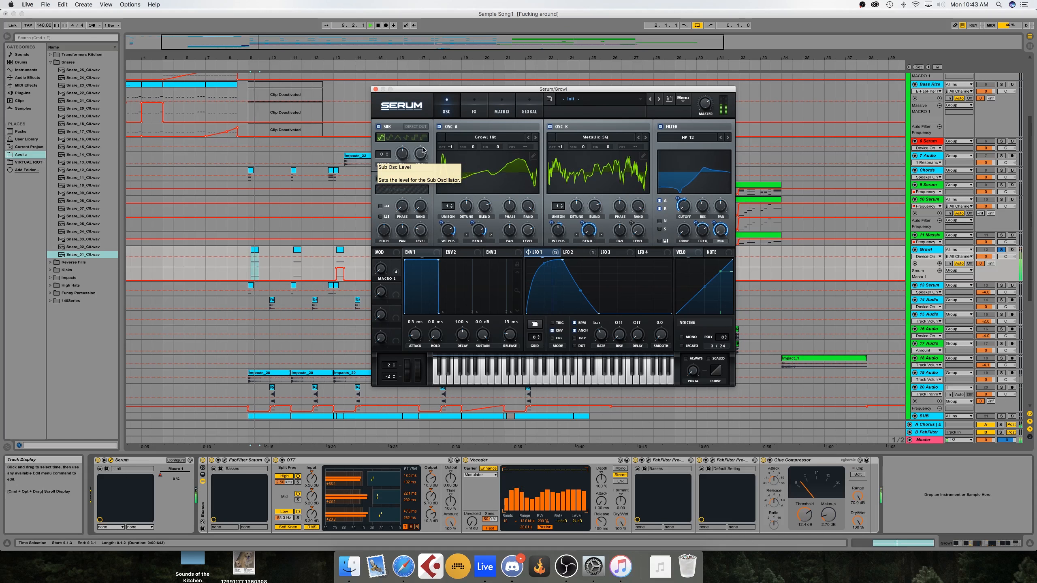
{"action": "left_click", "coordinate": [421, 127]}
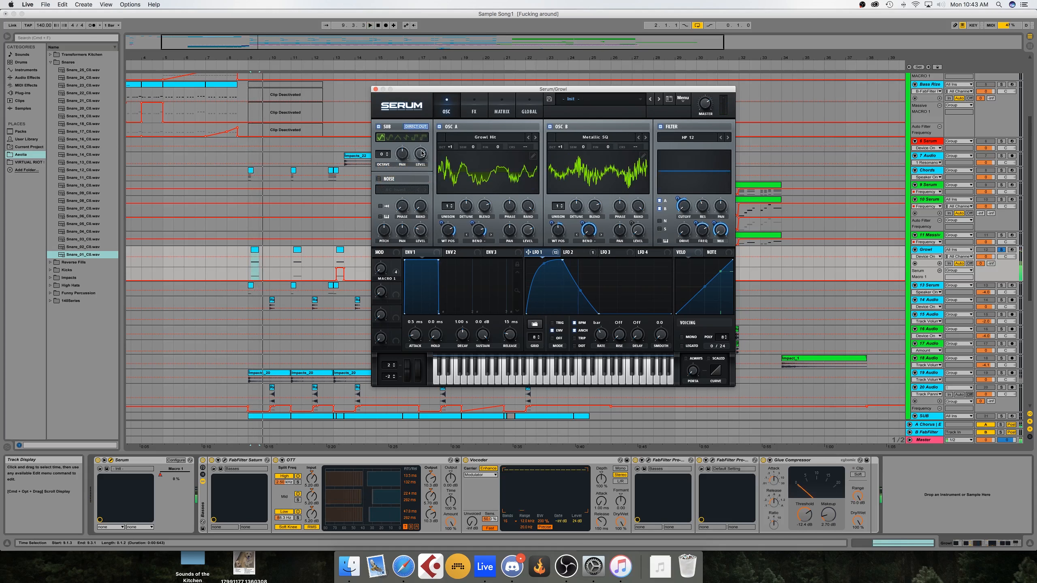
{"action": "left_click_drag", "start_coordinate": [536, 252], "coordinate": [420, 155]}
{"action": "key", "text": "space"}
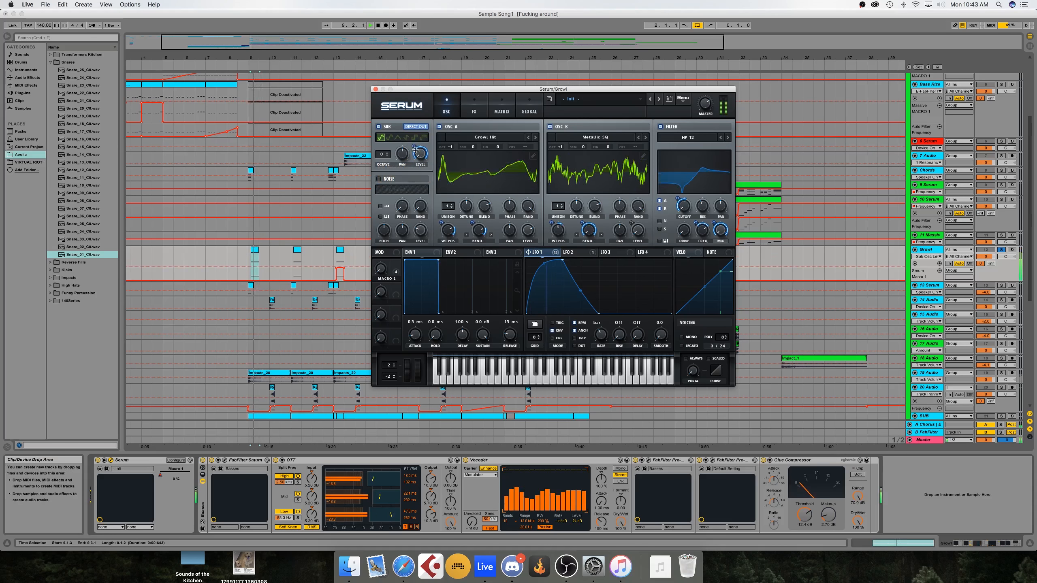
{"action": "key", "text": "space"}
{"action": "key", "text": "space"}
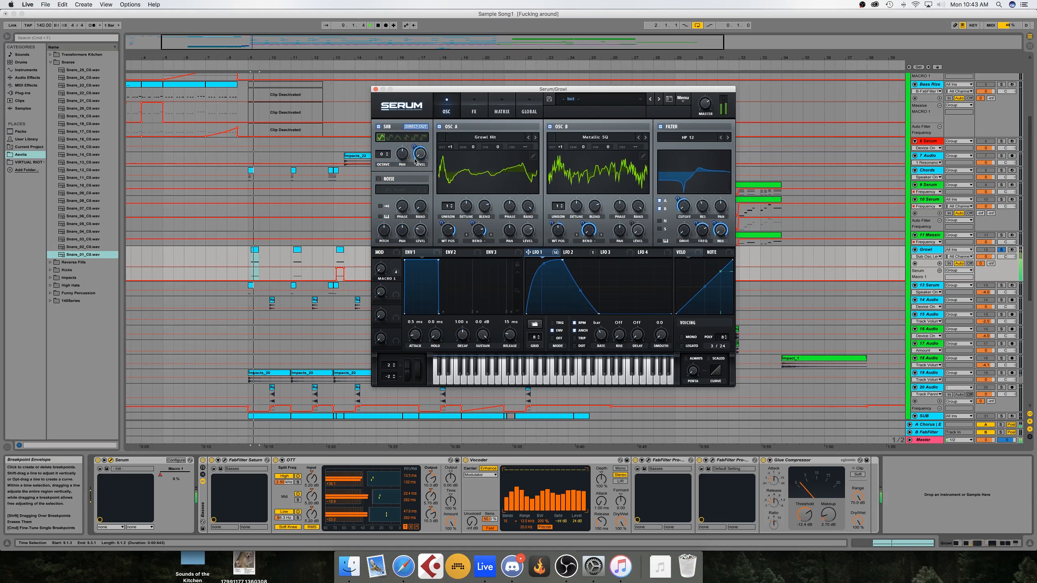
{"action": "key", "text": "space"}
Audition the Growl with Serum's Macro 1 at 100%, and return the macro to 0%.
{"action": "left_click_drag", "start_coordinate": [381, 269], "coordinate": [391, 207]}
{"action": "key", "text": "space"}
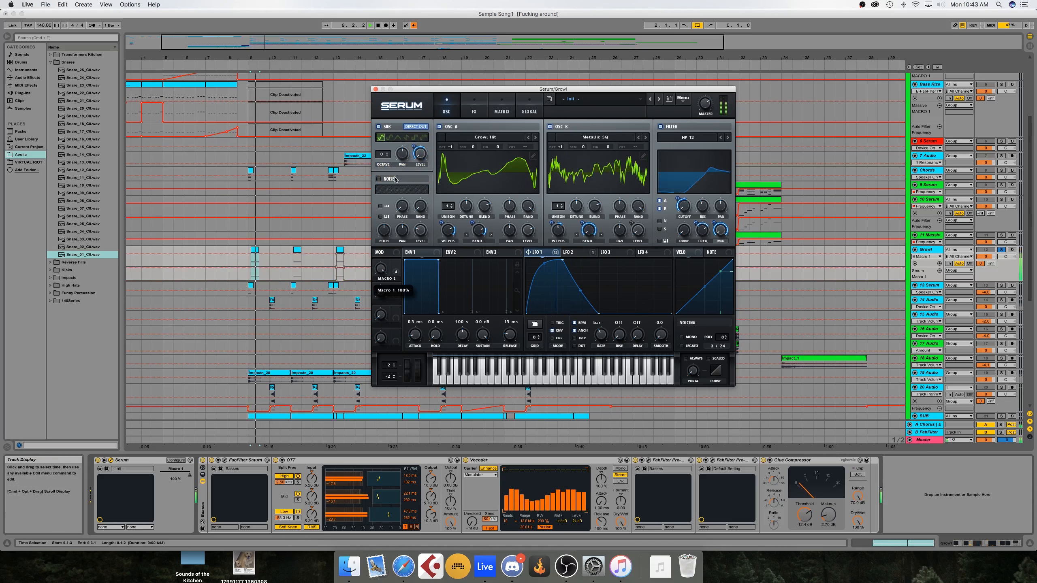
{"action": "left_click_drag", "start_coordinate": [392, 199], "coordinate": [393, 190]}
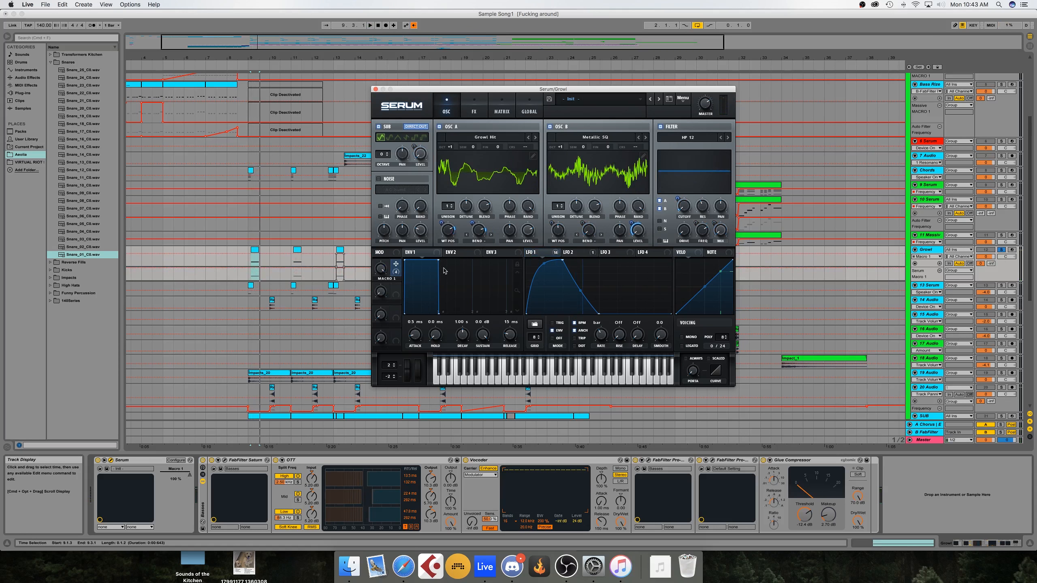
{"action": "left_click_drag", "start_coordinate": [380, 271], "coordinate": [380, 313]}
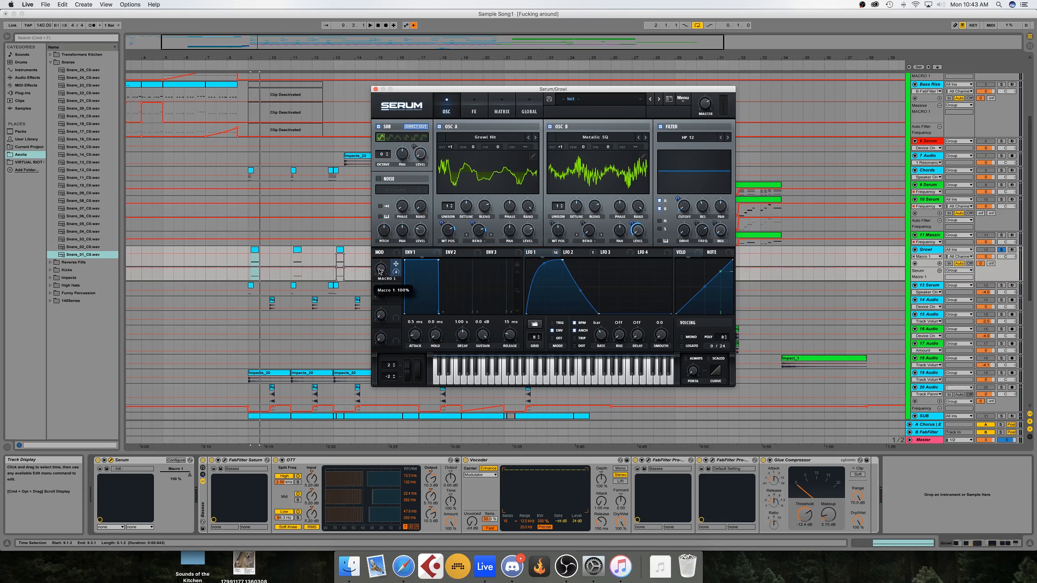
{"action": "key", "text": "space"}
{"action": "left_click_drag", "start_coordinate": [380, 272], "coordinate": [351, 349]}
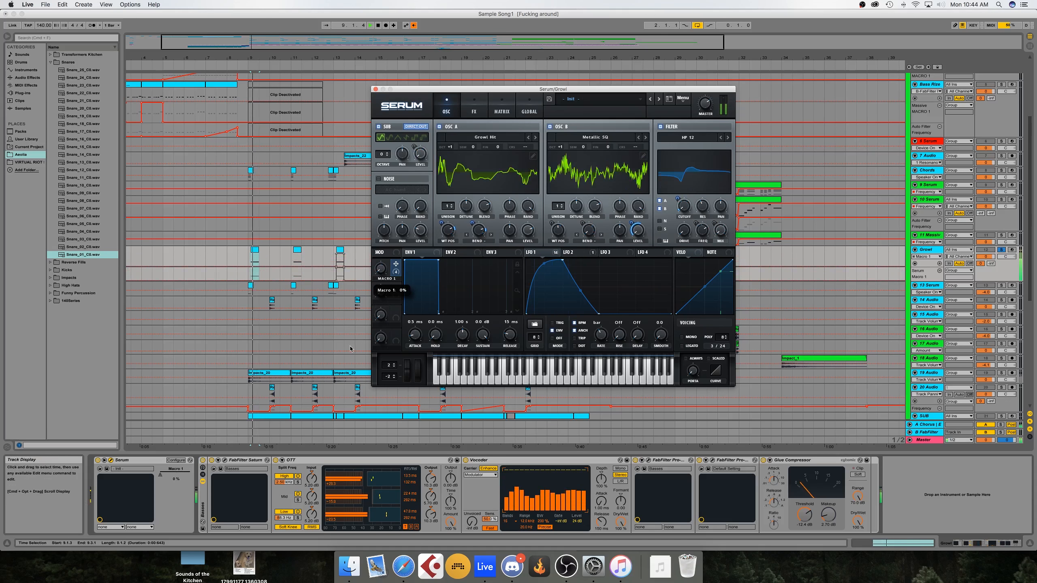
{"action": "key", "text": "space"}
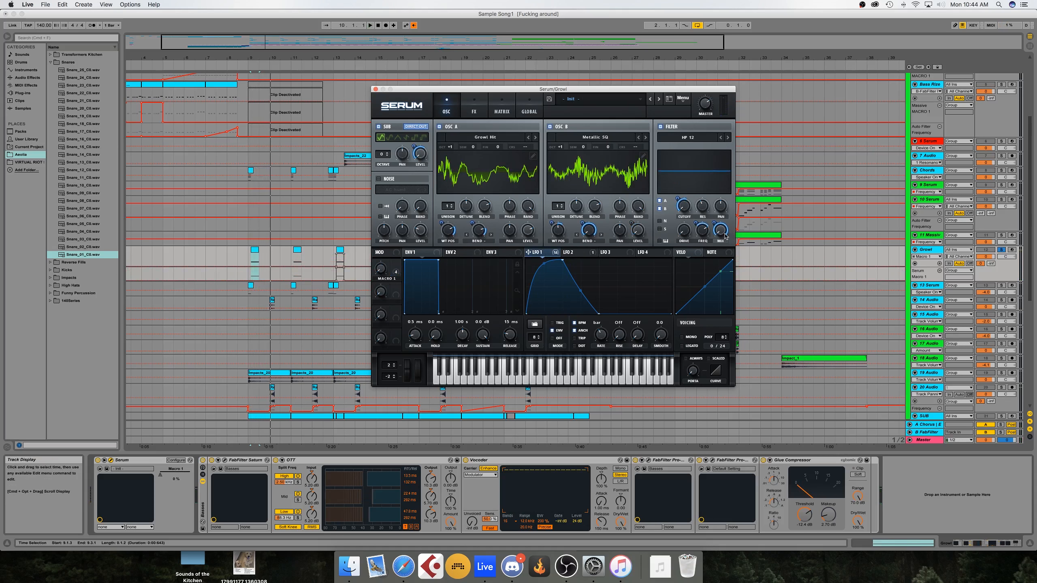
Review Serum's effects, and return to the oscillators to compare the 3D and 2D wavetable views of A and B.
{"action": "left_click", "coordinate": [473, 110]}
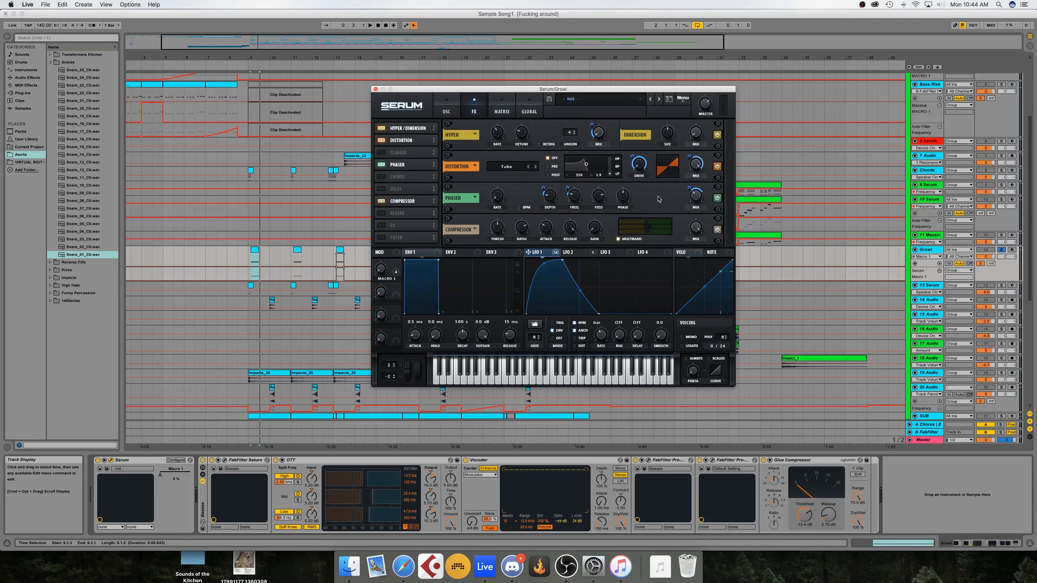
{"action": "left_click", "coordinate": [446, 110]}
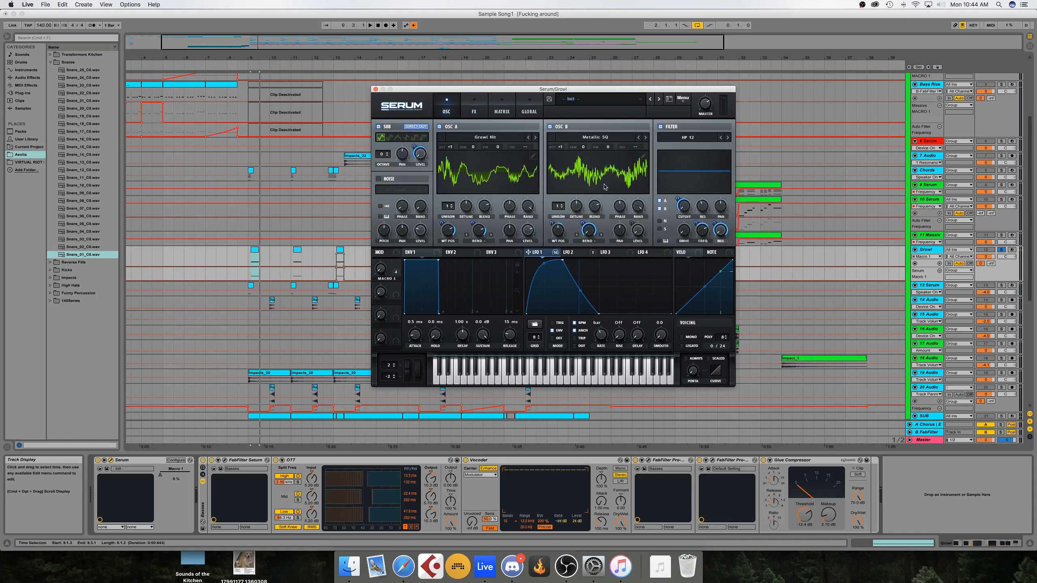
{"action": "left_click", "coordinate": [601, 172]}
{"action": "left_click", "coordinate": [521, 182]}
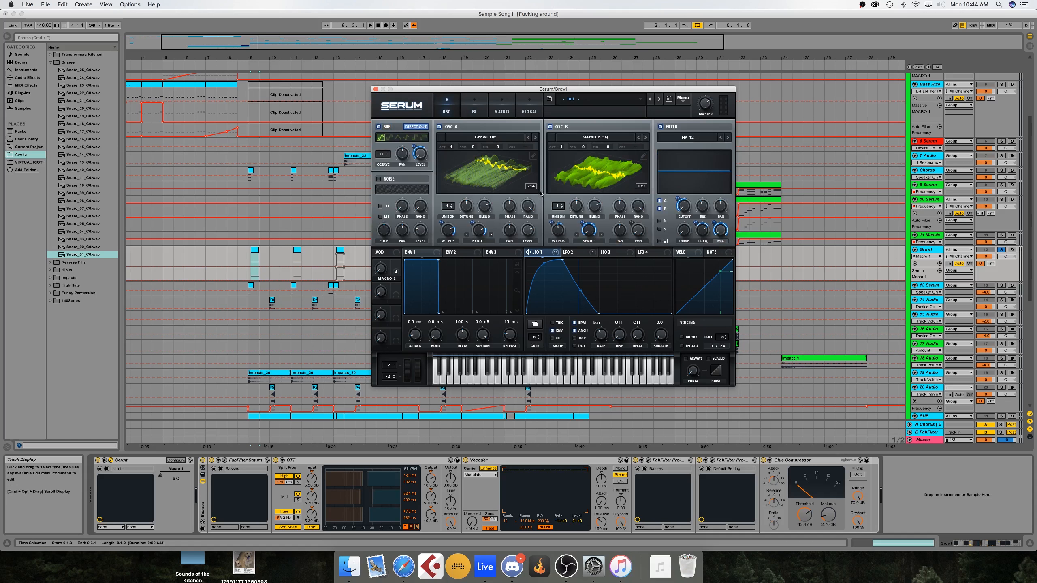
{"action": "left_click", "coordinate": [501, 181]}
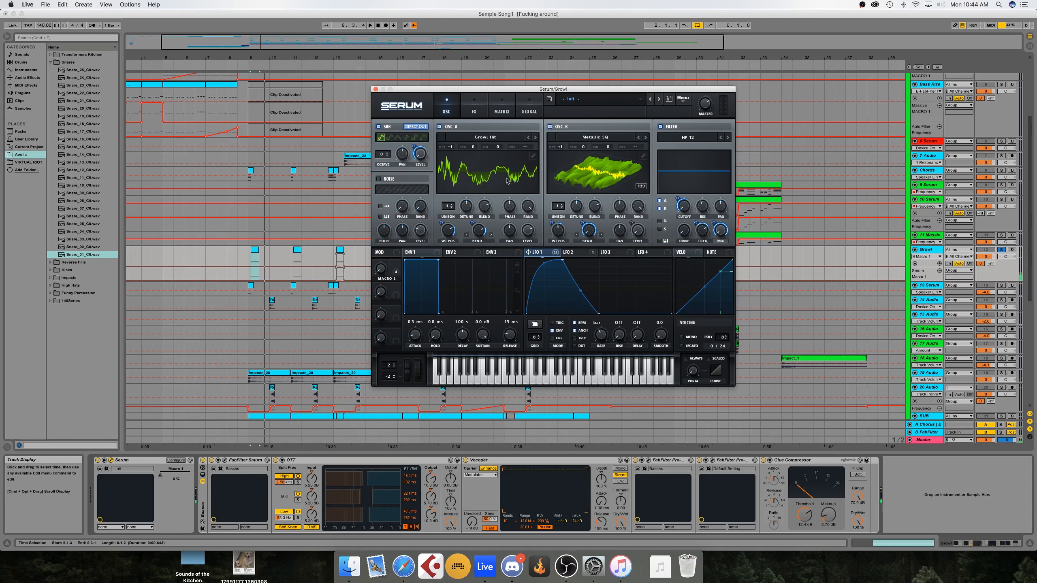
{"action": "left_click", "coordinate": [623, 171]}
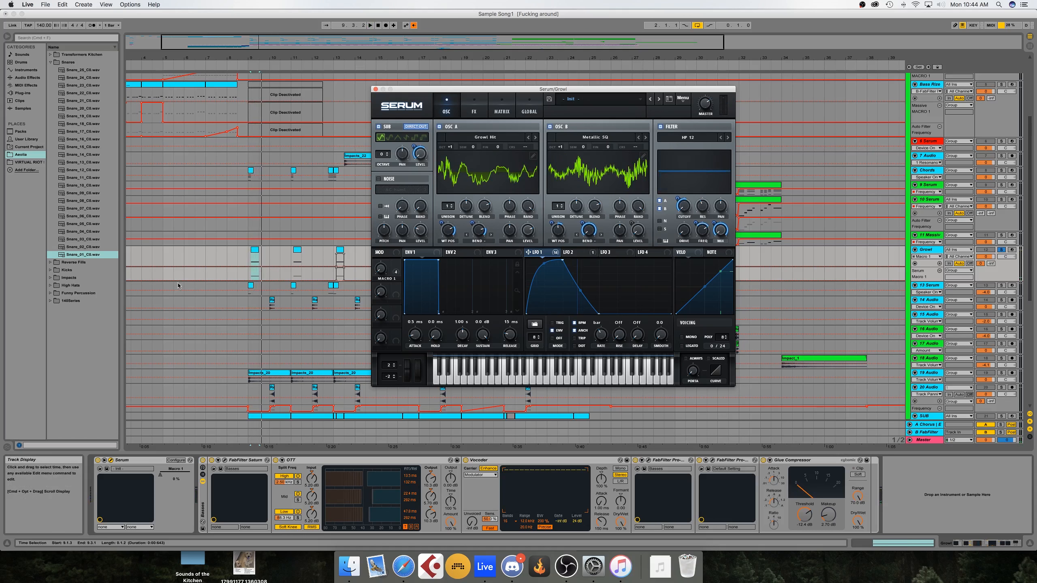
Play the Growl from bar 9 while viewing both oscillators' wavetables in 3D, restore the 2D views and close Serum.
{"action": "left_click", "coordinate": [250, 263]}
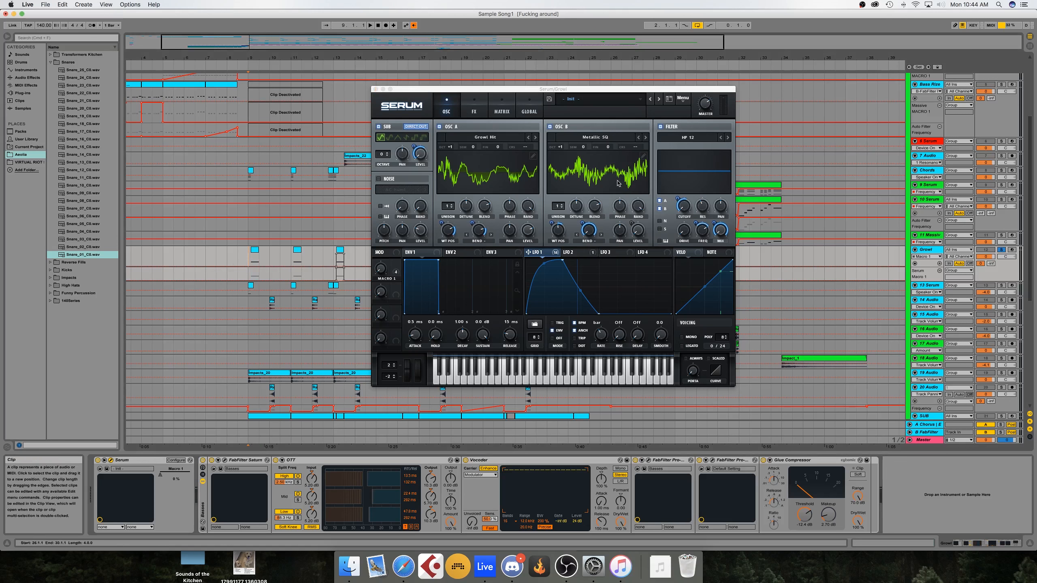
{"action": "left_click", "coordinate": [587, 167]}
{"action": "left_click", "coordinate": [514, 175]}
{"action": "key", "text": "space"}
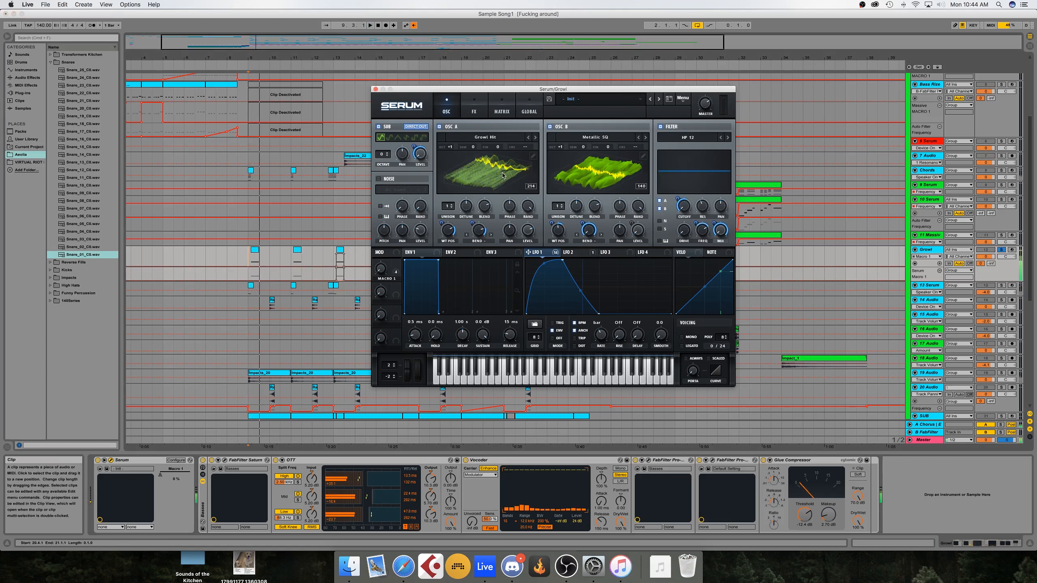
{"action": "left_click", "coordinate": [505, 174]}
{"action": "left_click", "coordinate": [570, 176]}
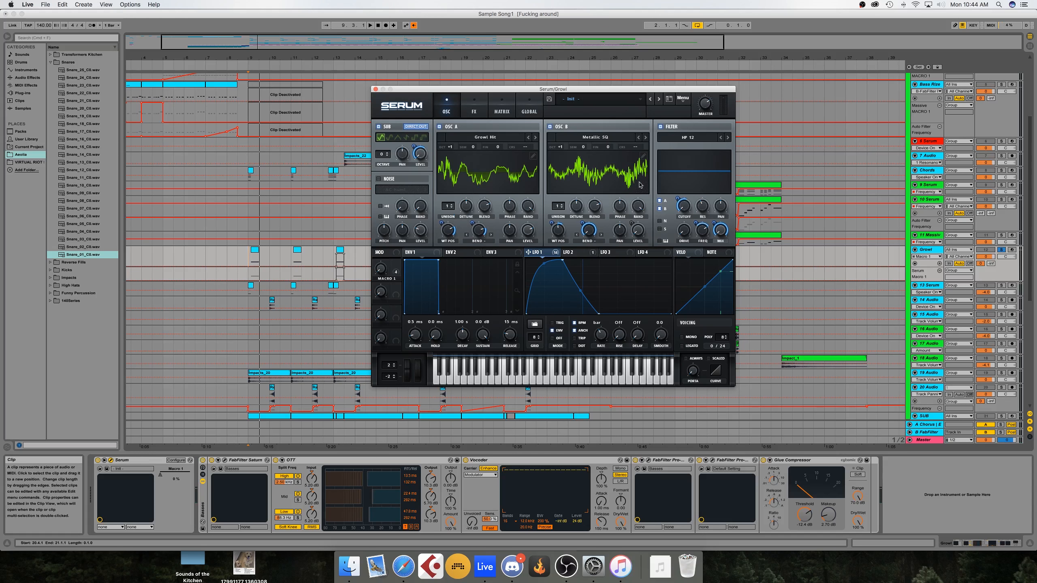
{"action": "left_click", "coordinate": [609, 138]}
{"action": "left_click", "coordinate": [599, 136]}
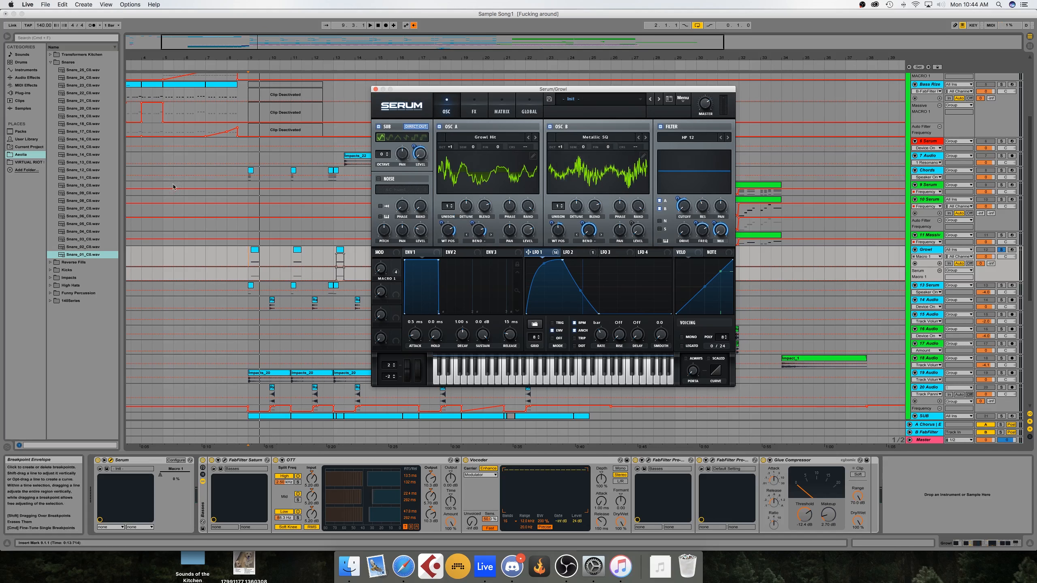
{"action": "left_click", "coordinate": [376, 90]}
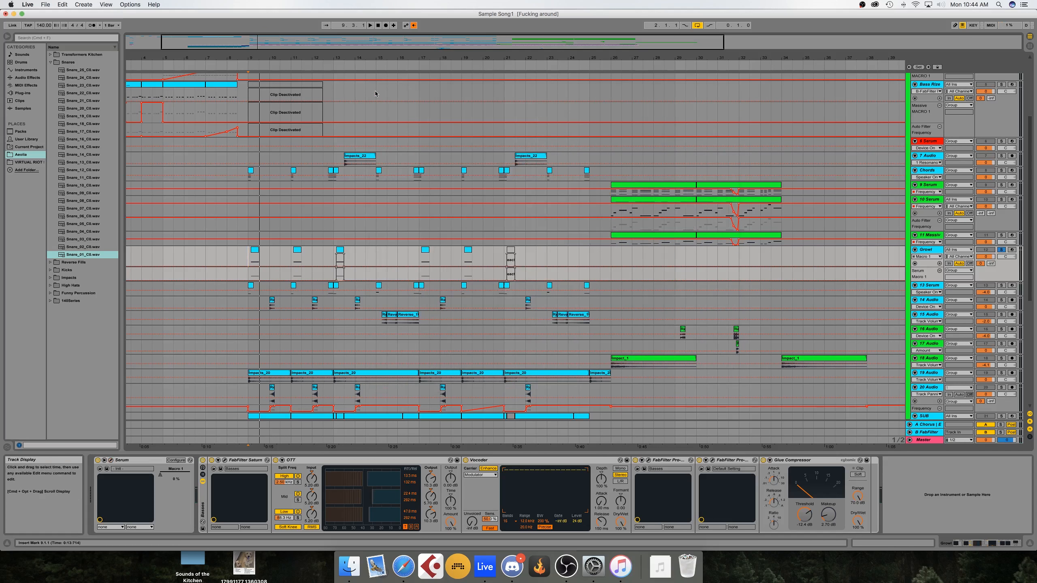
Unfold and solo the DRUMS track, enlarge its lane and show its device chain.
{"action": "scroll", "coordinate": [684, 414], "scroll_direction": "down", "scroll_amount": 8}
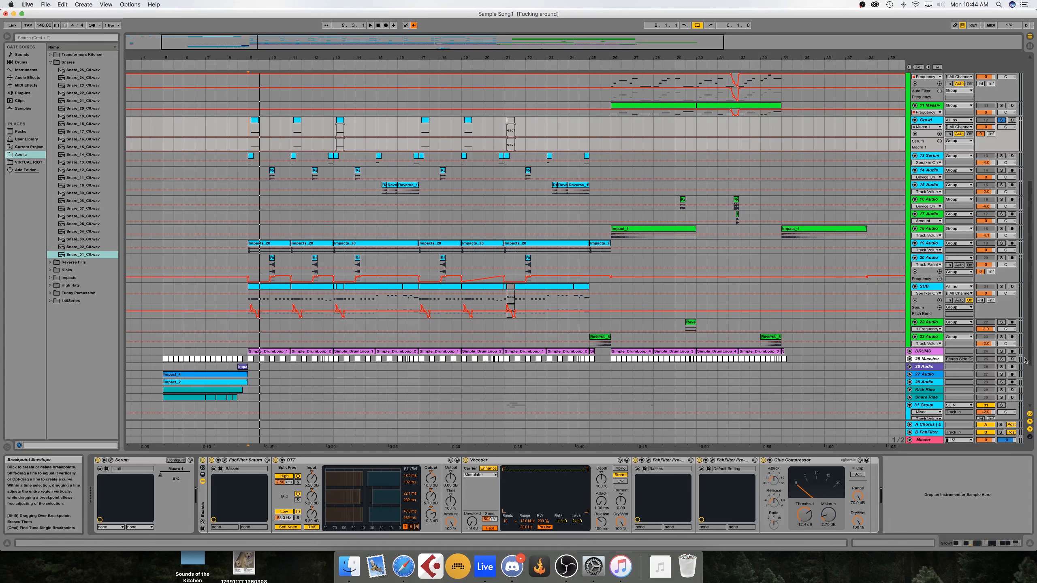
{"action": "left_click", "coordinate": [910, 351]}
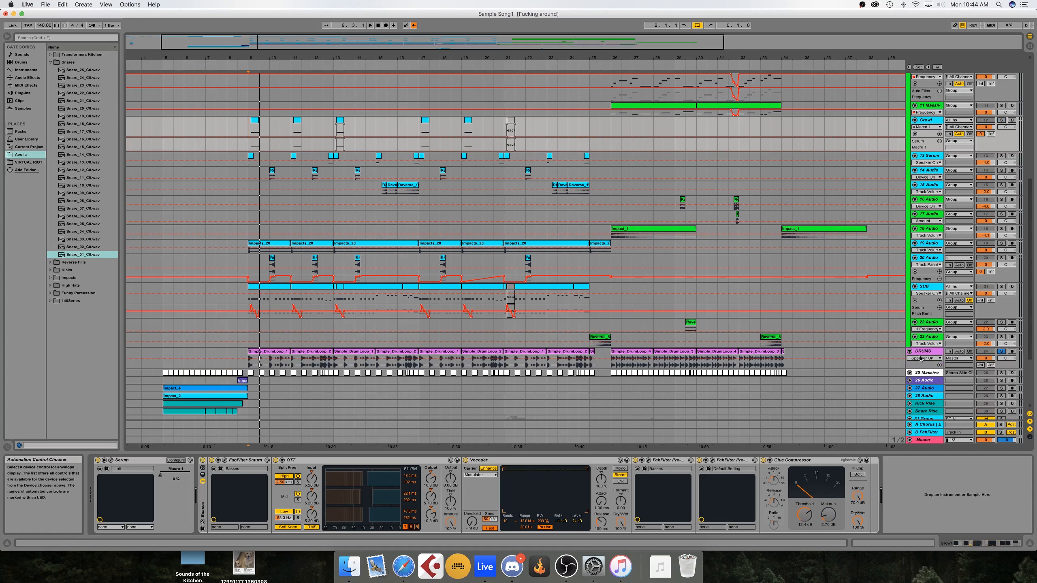
{"action": "left_click", "coordinate": [923, 351]}
{"action": "left_click_drag", "start_coordinate": [920, 369], "coordinate": [921, 403]}
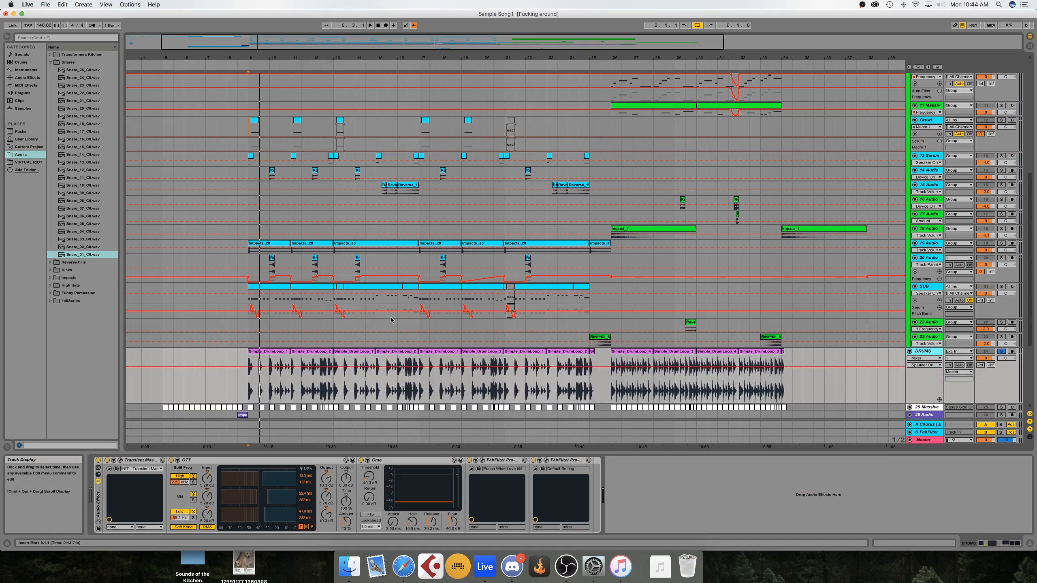
{"action": "scroll", "coordinate": [248, 280], "scroll_direction": "down", "scroll_amount": 5}
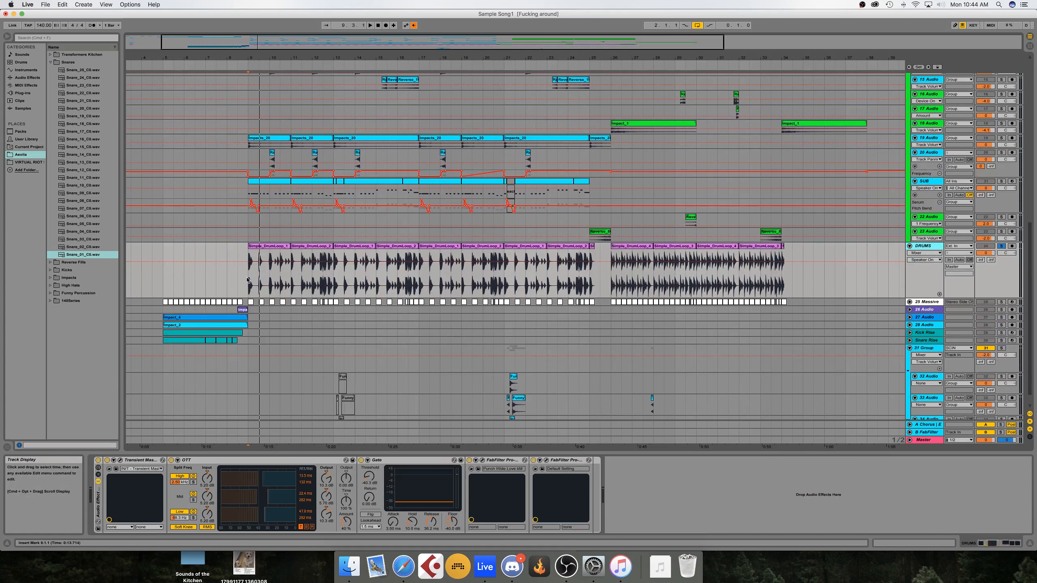
Play the soloed drums from bar 9 and open the FabFilter Pro-MB in their effect chain.
{"action": "key", "text": "space"}
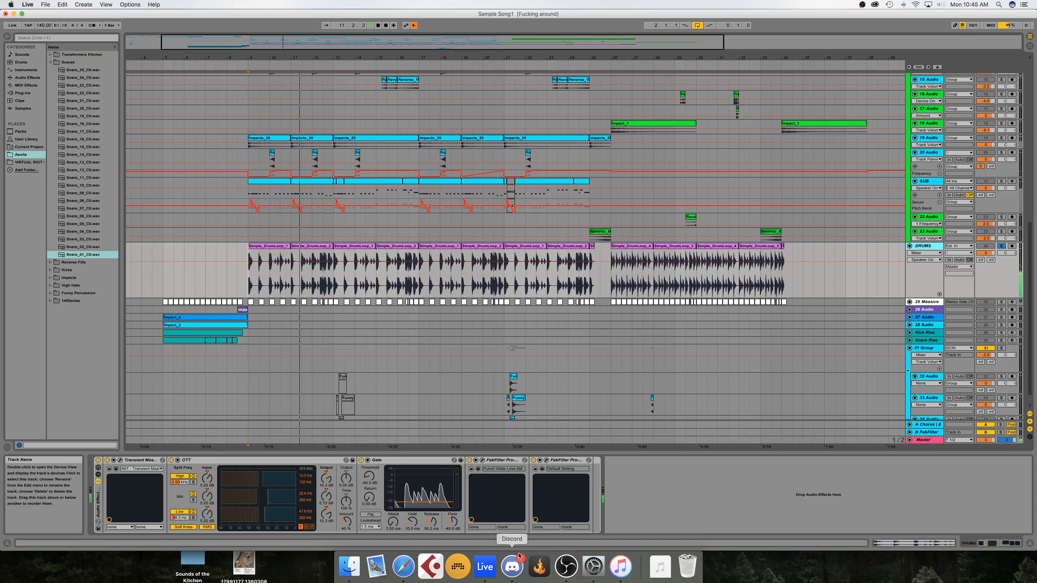
{"action": "left_click", "coordinate": [482, 459]}
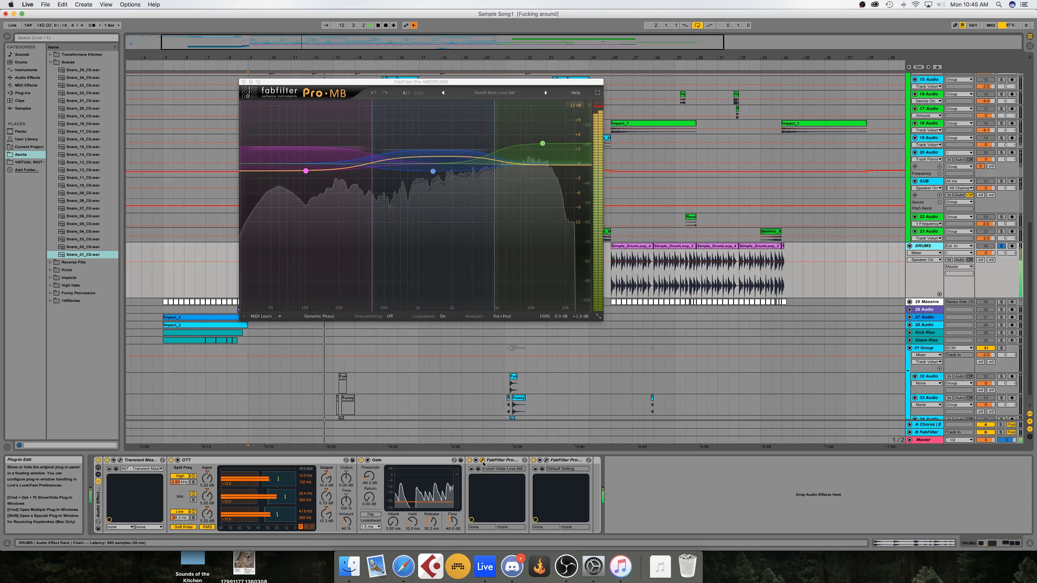
Open the FabFilter Pro-Q 2 in the drum chain to view its EQ curve, and close both FabFilter windows.
{"action": "left_click", "coordinate": [546, 460]}
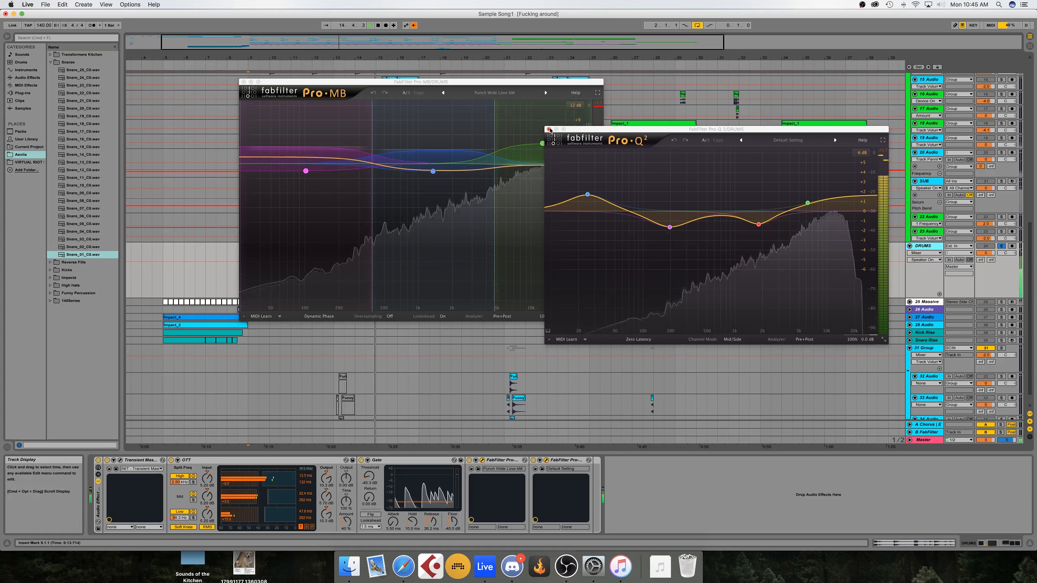
{"action": "left_click", "coordinate": [549, 130]}
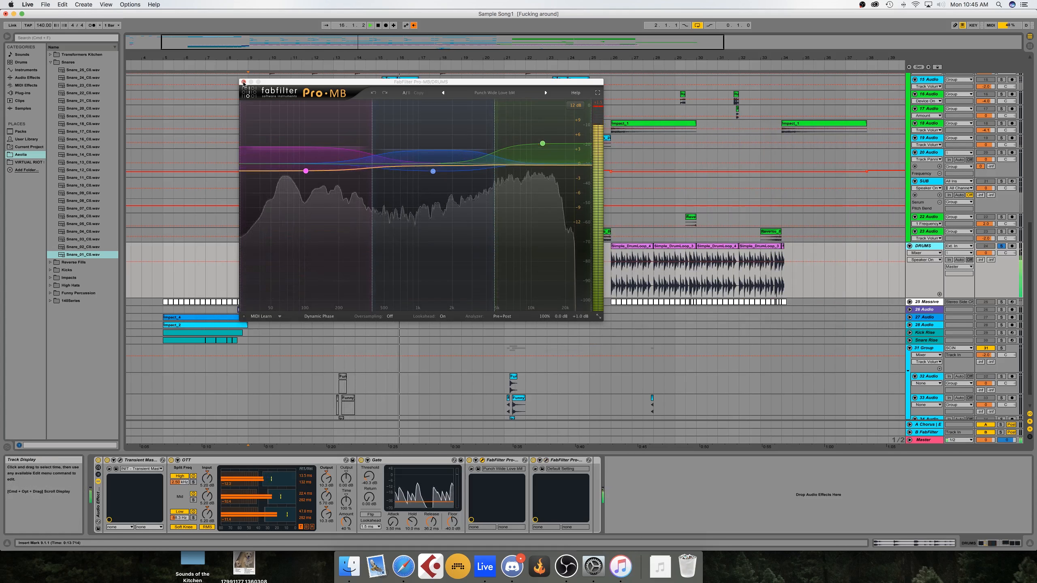
{"action": "left_click", "coordinate": [244, 82]}
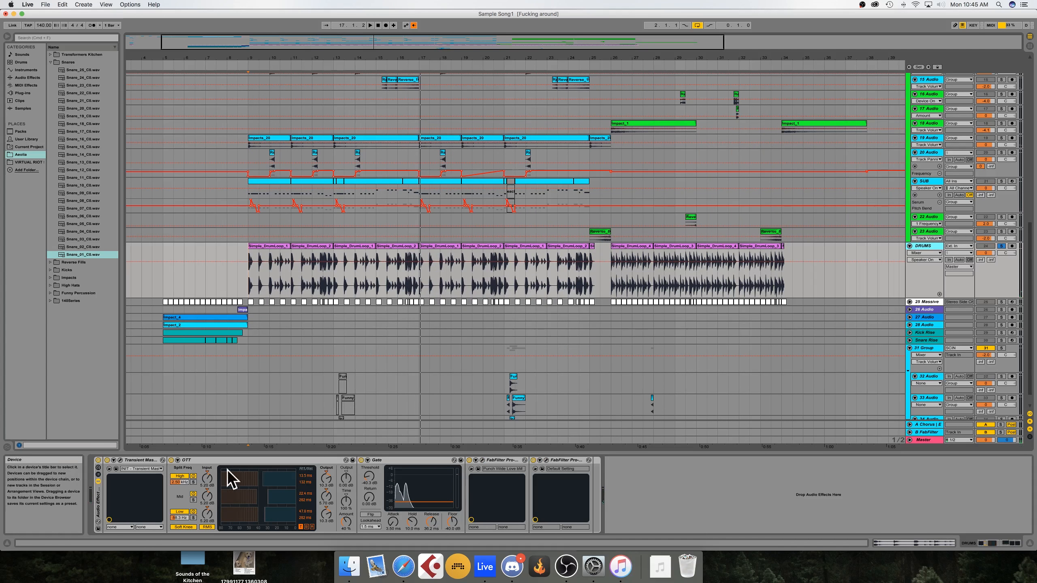
Compare the drums with the Gate switched off and back on, and stop playback.
{"action": "left_click", "coordinate": [360, 460]}
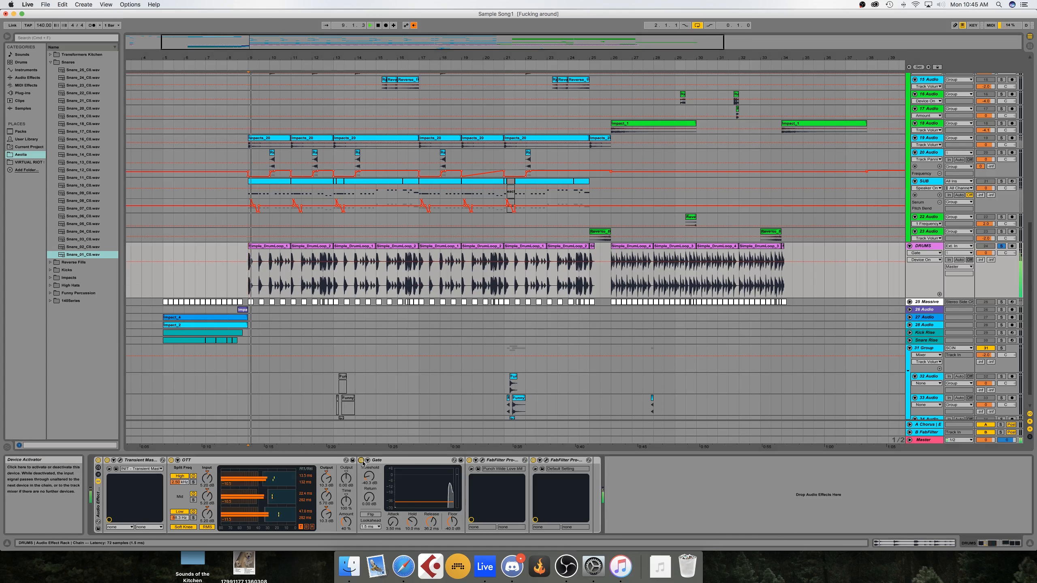
{"action": "left_click", "coordinate": [362, 460]}
{"action": "key", "text": "space"}
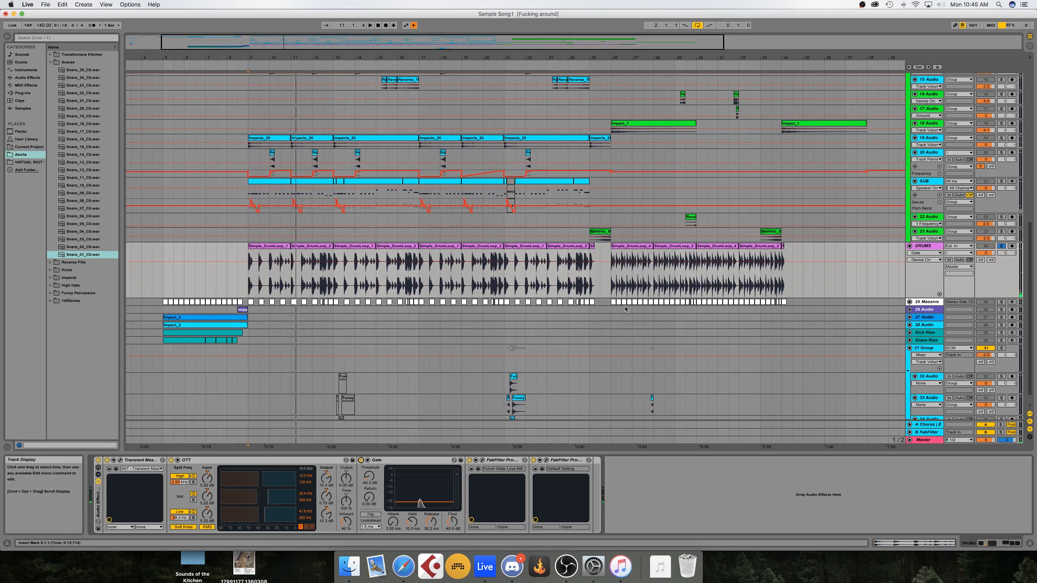
Solo the SUB track and audition it from bar 9, and release its solo.
{"action": "scroll", "coordinate": [649, 258], "scroll_direction": "up", "scroll_amount": 6}
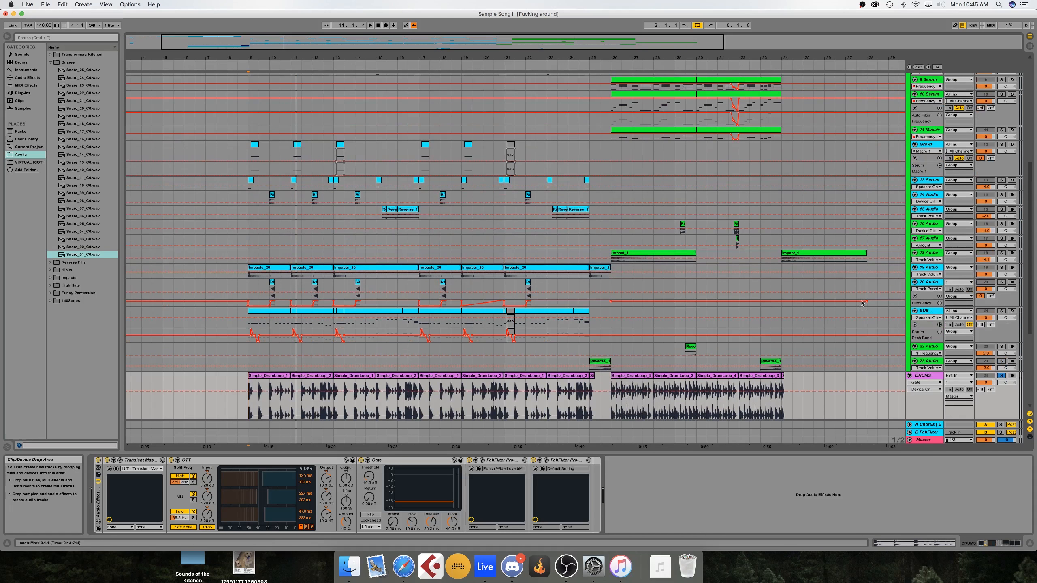
{"action": "left_click", "coordinate": [1001, 311]}
{"action": "key", "text": "space"}
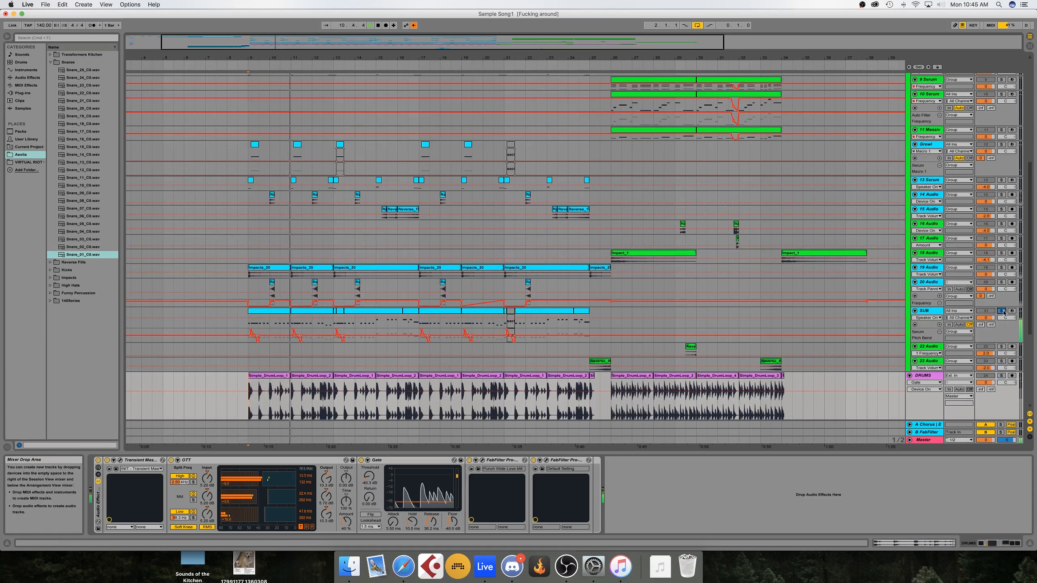
{"action": "left_click", "coordinate": [1002, 311]}
{"action": "key", "text": "space"}
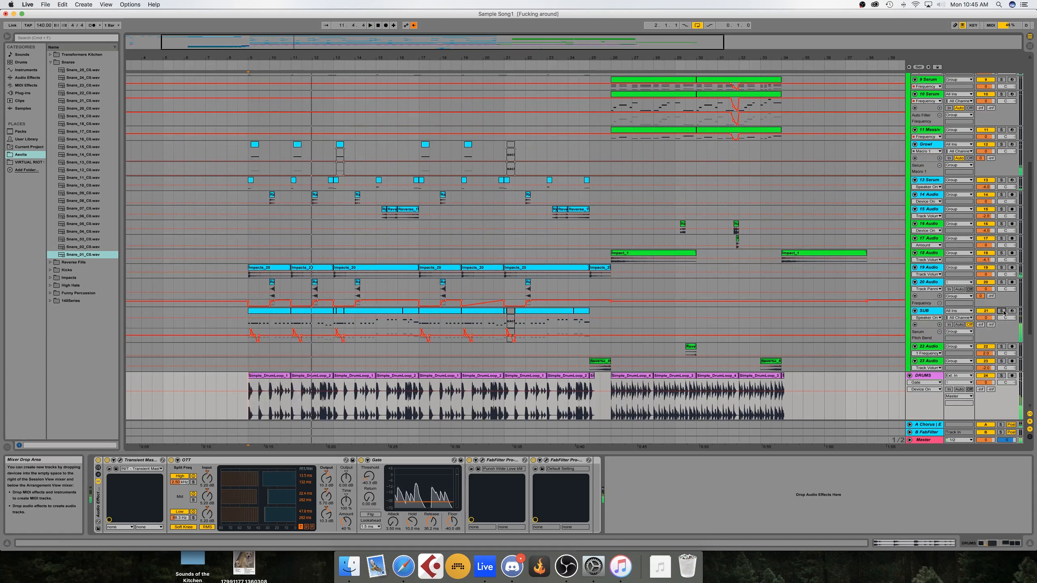
Solo the 19, 20, 15, 14 and 7 Audio tracks together with the 31 Group.
{"action": "left_click", "coordinate": [1001, 268]}
{"action": "key", "text": "space"}
{"action": "left_click", "coordinate": [1001, 282], "text": "super"}
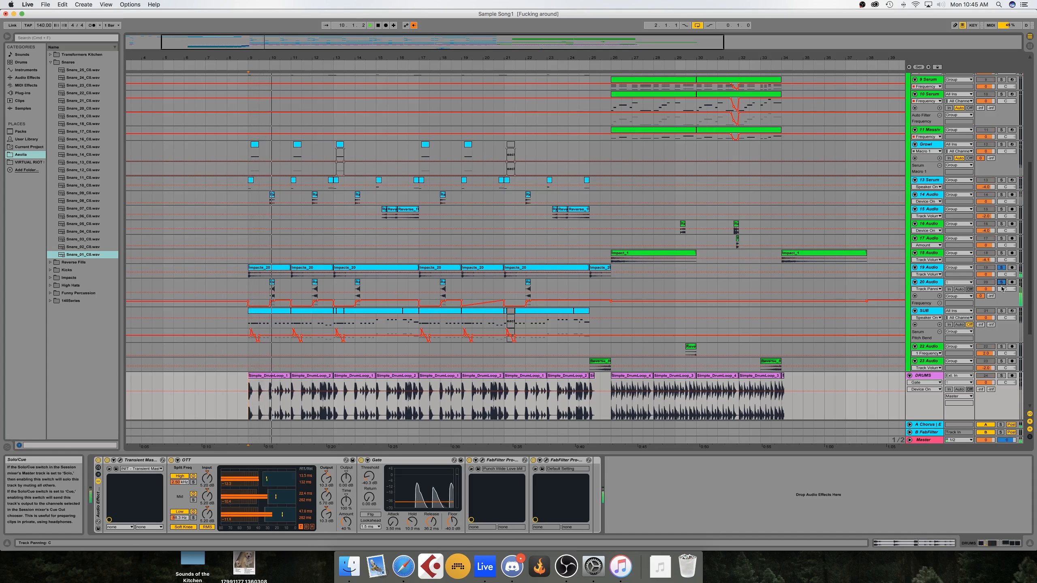
{"action": "key", "text": "space"}
{"action": "scroll", "coordinate": [729, 242], "scroll_direction": "up", "scroll_amount": 1}
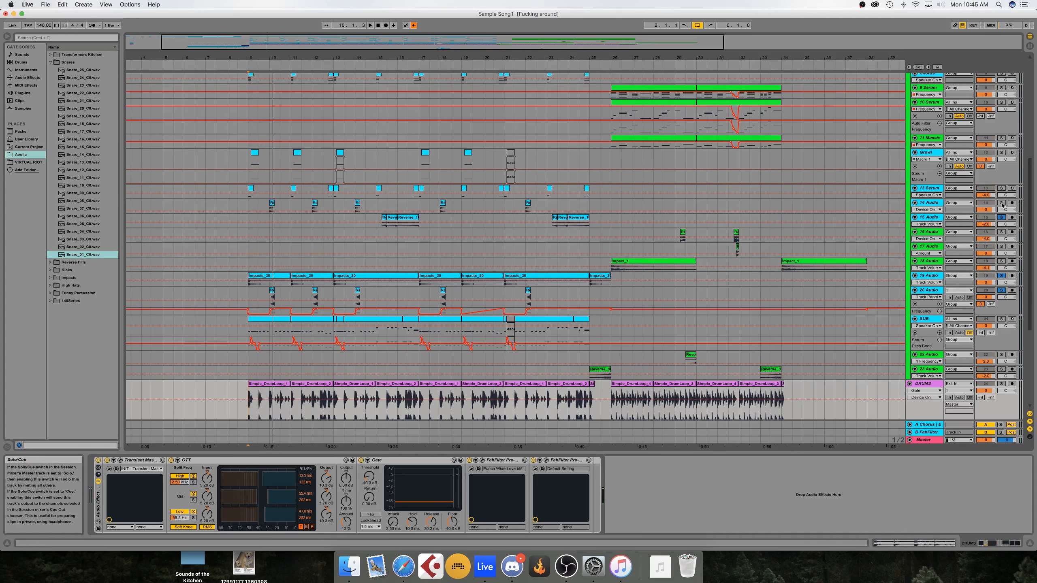
{"action": "scroll", "coordinate": [866, 182], "scroll_direction": "up", "scroll_amount": 5}
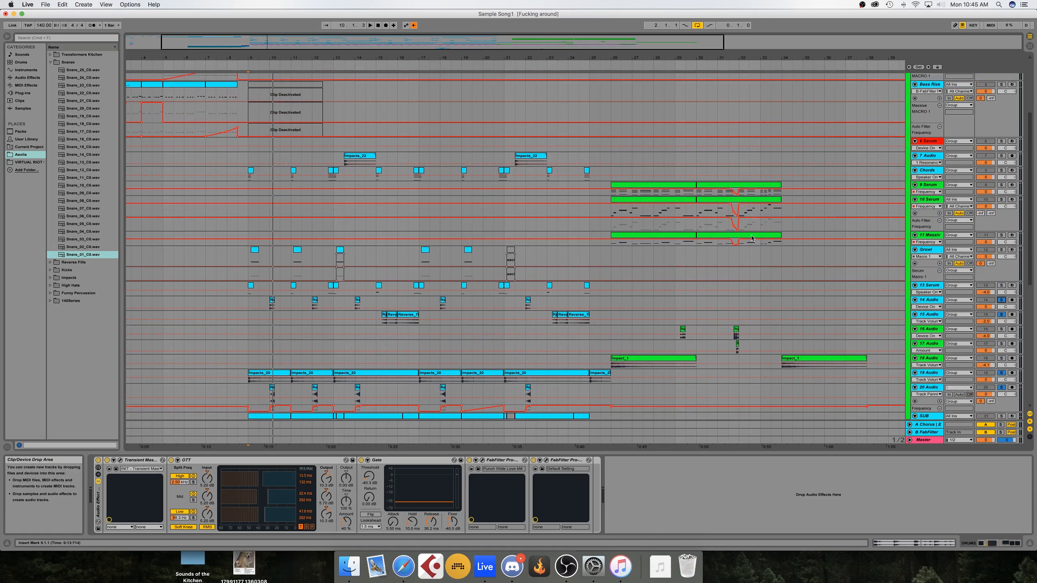
{"action": "left_click", "coordinate": [1001, 156], "text": "super"}
{"action": "scroll", "coordinate": [635, 201], "scroll_direction": "up", "scroll_amount": 6}
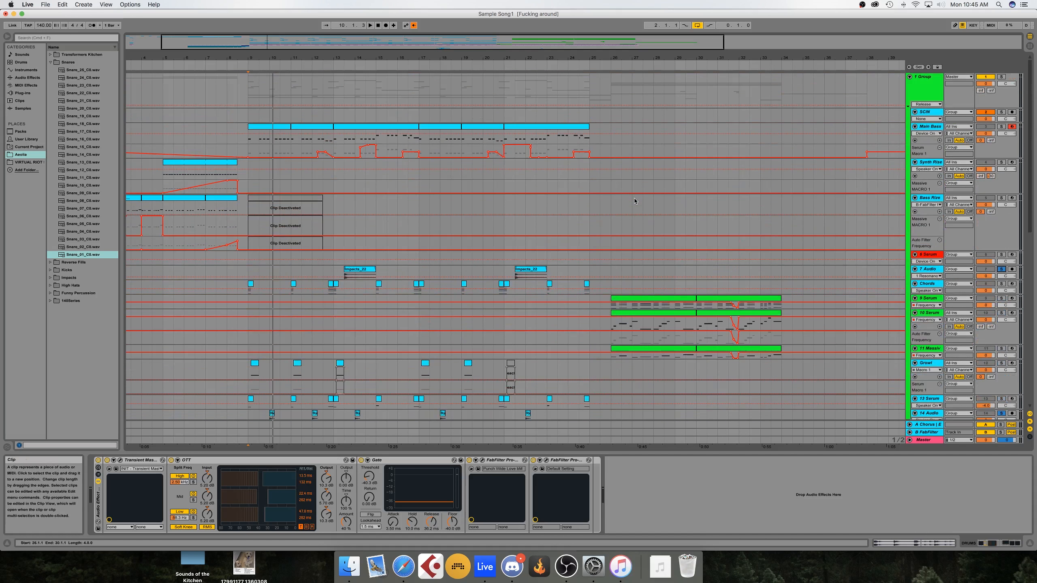
{"action": "scroll", "coordinate": [634, 201], "scroll_direction": "down", "scroll_amount": 15}
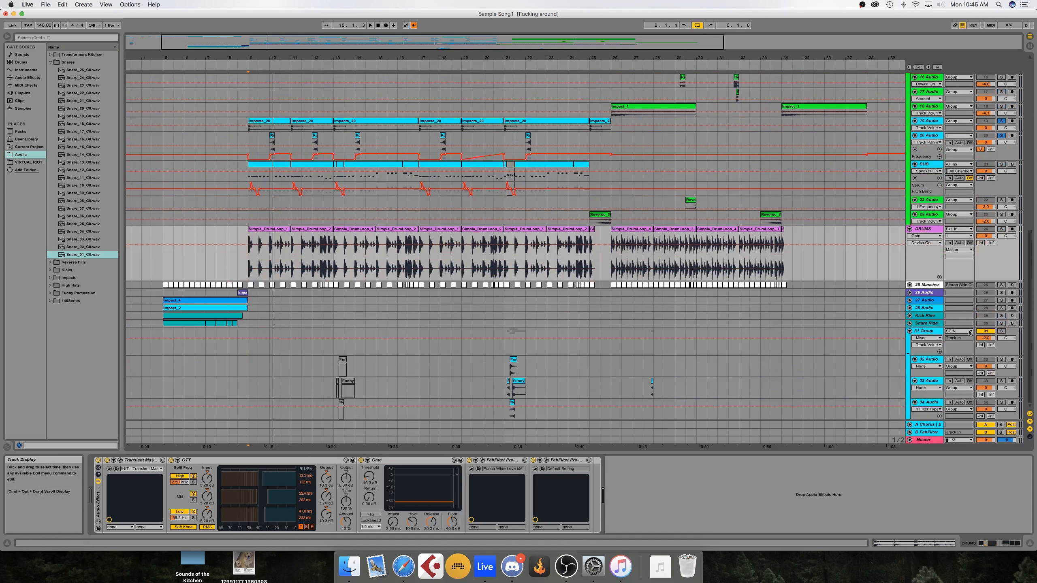
{"action": "left_click", "coordinate": [1001, 331]}
Play the soloed effect layers from bar 9 and add the DRUMS track to the solo during playback.
{"action": "key", "text": "space"}
{"action": "scroll", "coordinate": [491, 283], "scroll_direction": "up", "scroll_amount": 1}
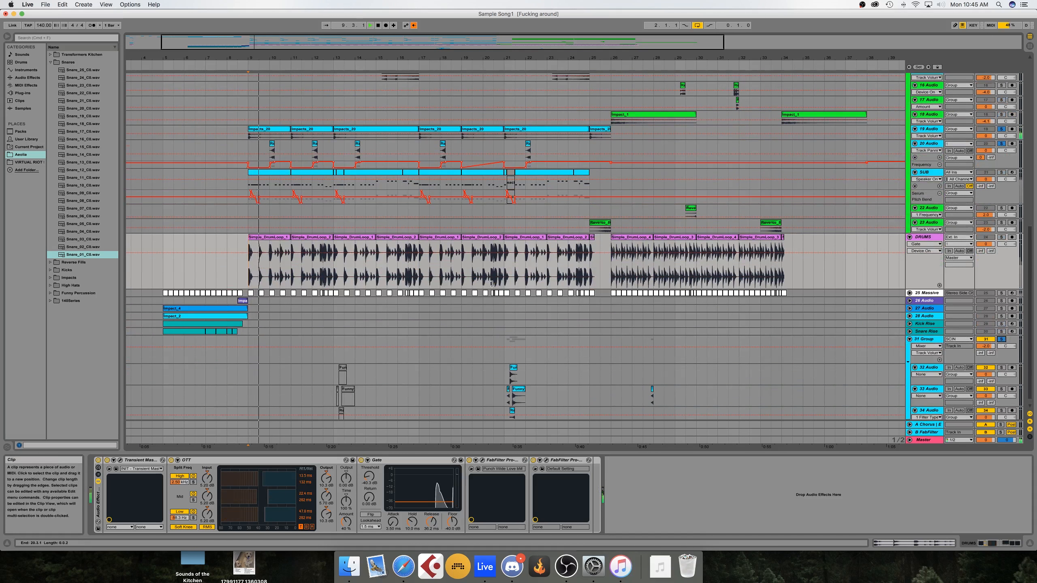
{"action": "scroll", "coordinate": [491, 284], "scroll_direction": "up", "scroll_amount": 1}
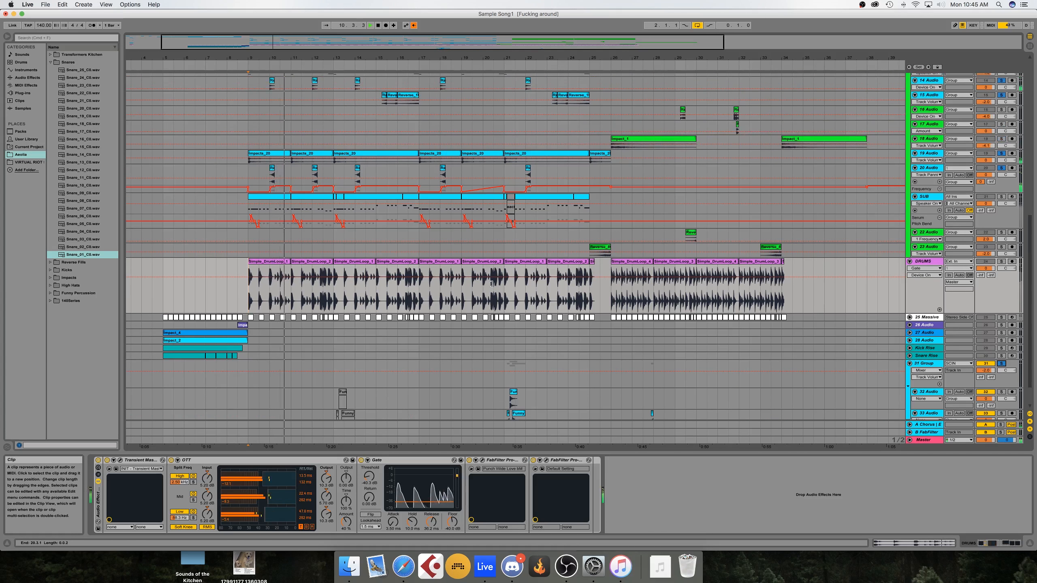
{"action": "scroll", "coordinate": [492, 283], "scroll_direction": "up", "scroll_amount": 1}
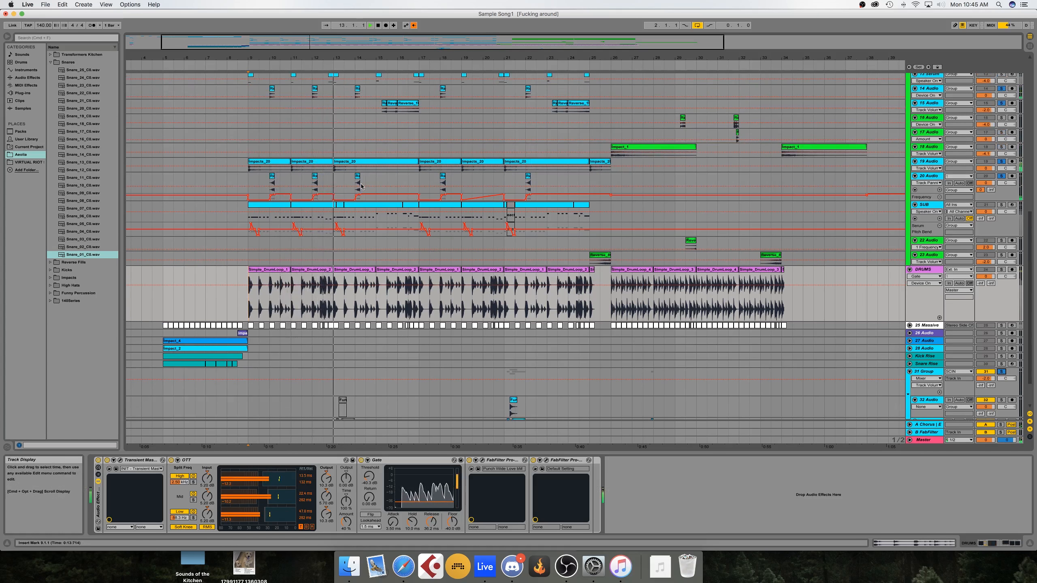
{"action": "scroll", "coordinate": [365, 186], "scroll_direction": "down", "scroll_amount": 4}
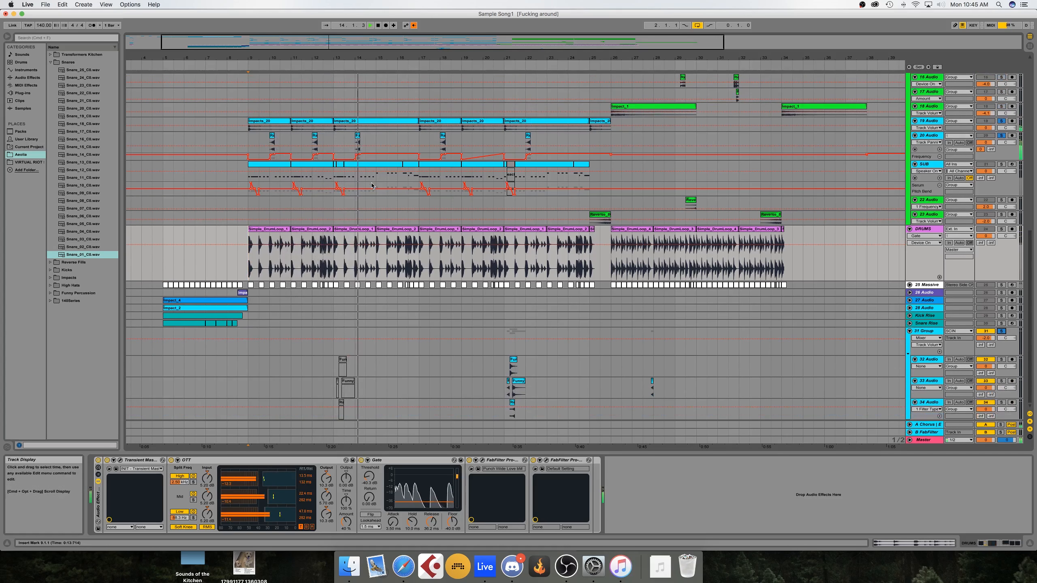
{"action": "scroll", "coordinate": [371, 186], "scroll_direction": "up", "scroll_amount": 12}
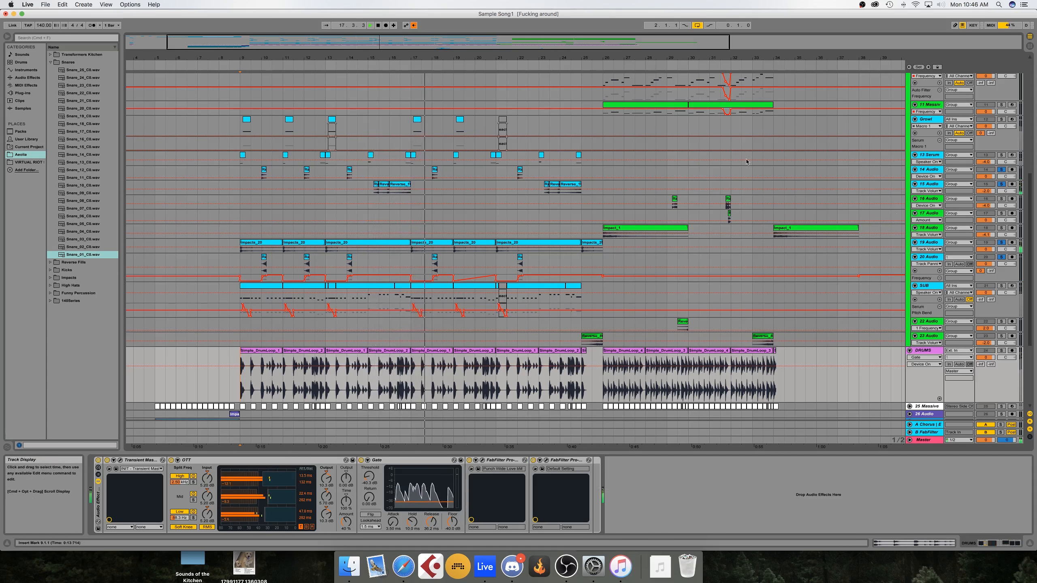
{"action": "left_click", "coordinate": [1001, 352]}
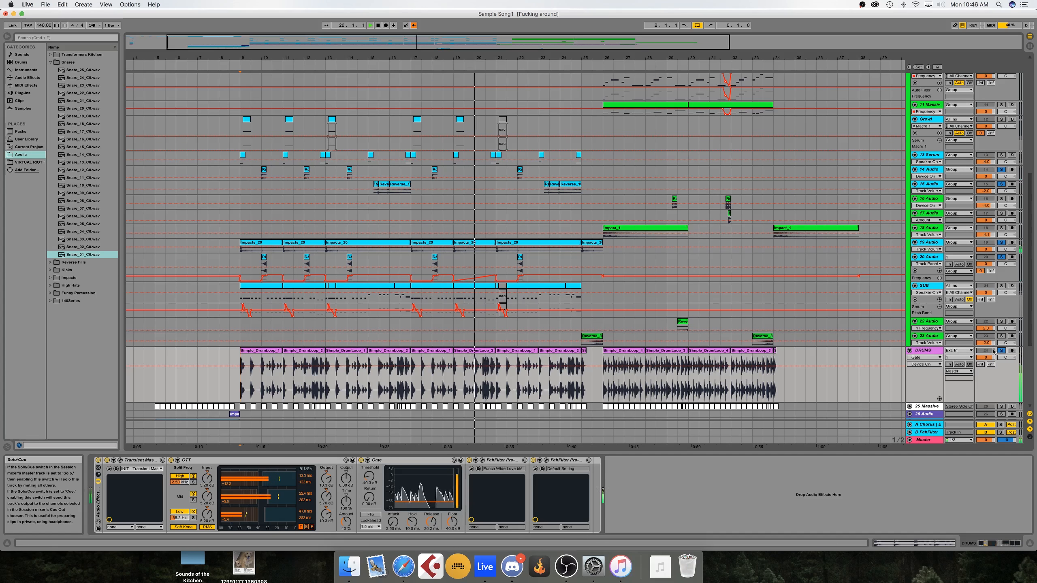
{"action": "scroll", "coordinate": [563, 301], "scroll_direction": "down", "scroll_amount": 5}
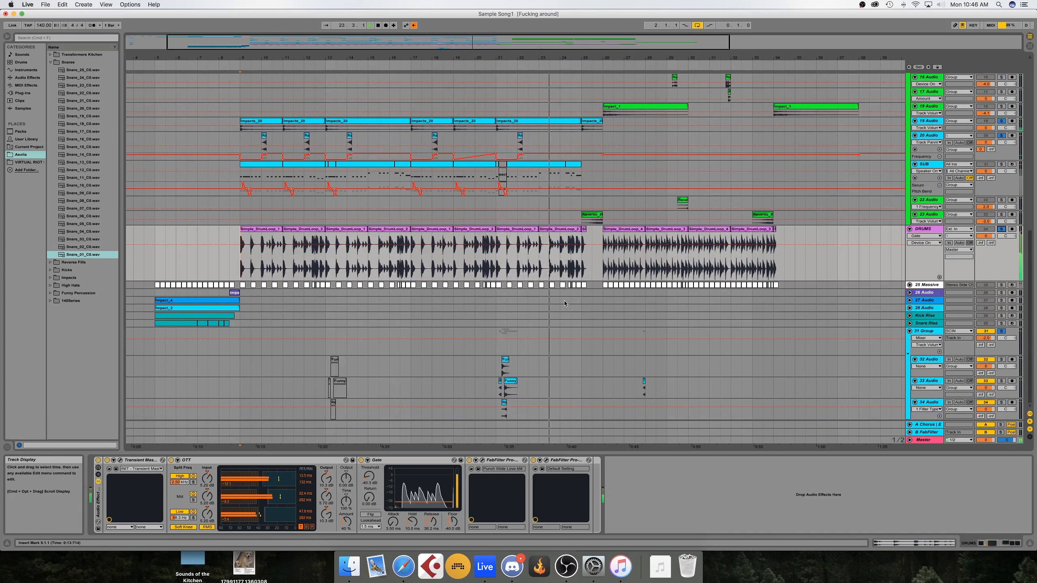
Play the 31 Group from bar 21, zoom in on its percussion clips and select the Funny_Perc_97 clip.
{"action": "left_click", "coordinate": [496, 342]}
{"action": "left_click", "coordinate": [497, 60]}
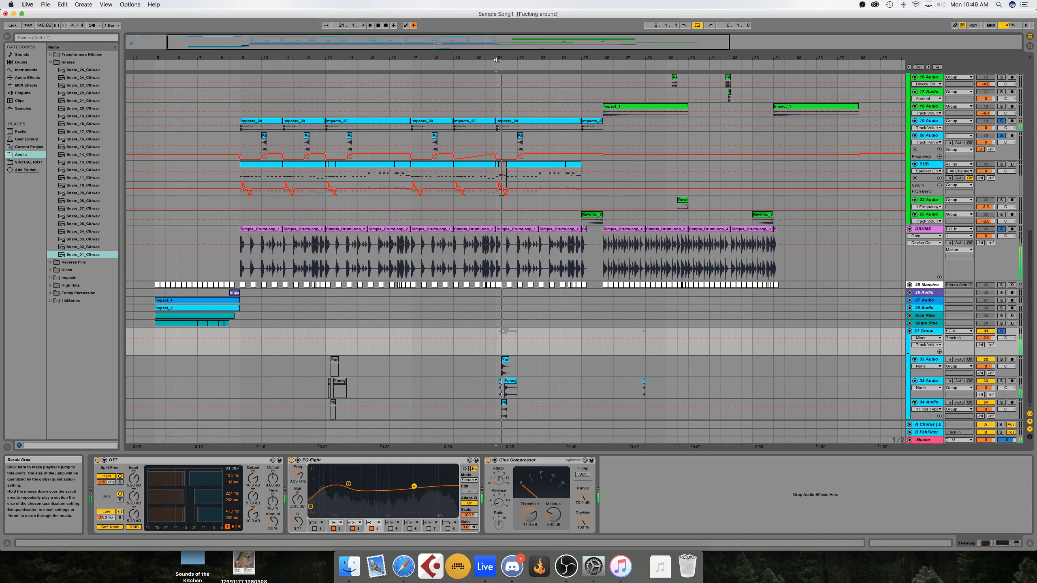
{"action": "left_click_drag", "start_coordinate": [497, 57], "coordinate": [543, 62]}
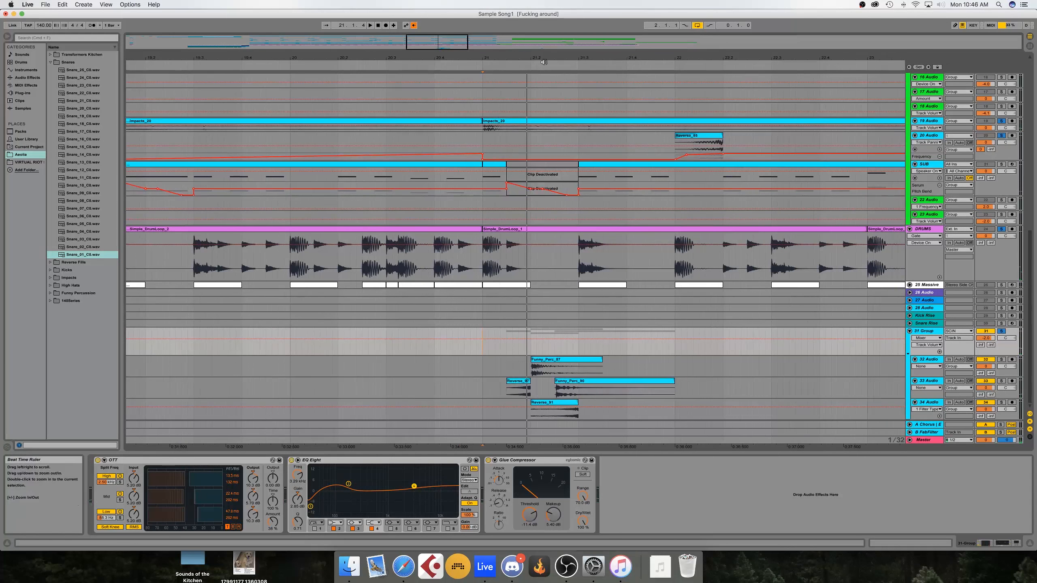
{"action": "left_click", "coordinate": [565, 366]}
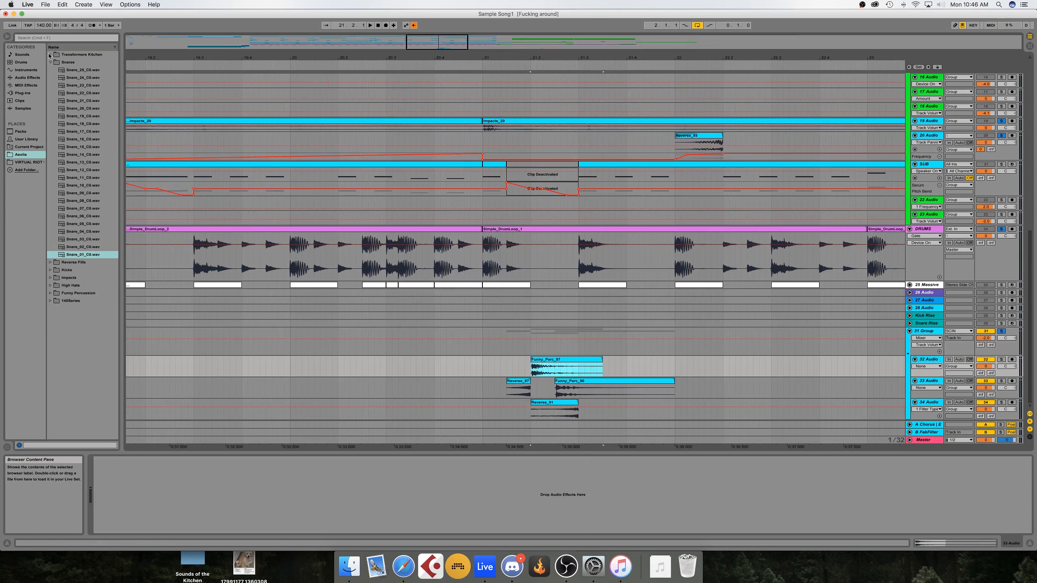
Open the Funny Percussion sample folder and audition its samples from Funny_Perc_59 up to Funny_Perc_72.
{"action": "left_click", "coordinate": [49, 290]}
{"action": "scroll", "coordinate": [89, 284], "scroll_direction": "down", "scroll_amount": 10}
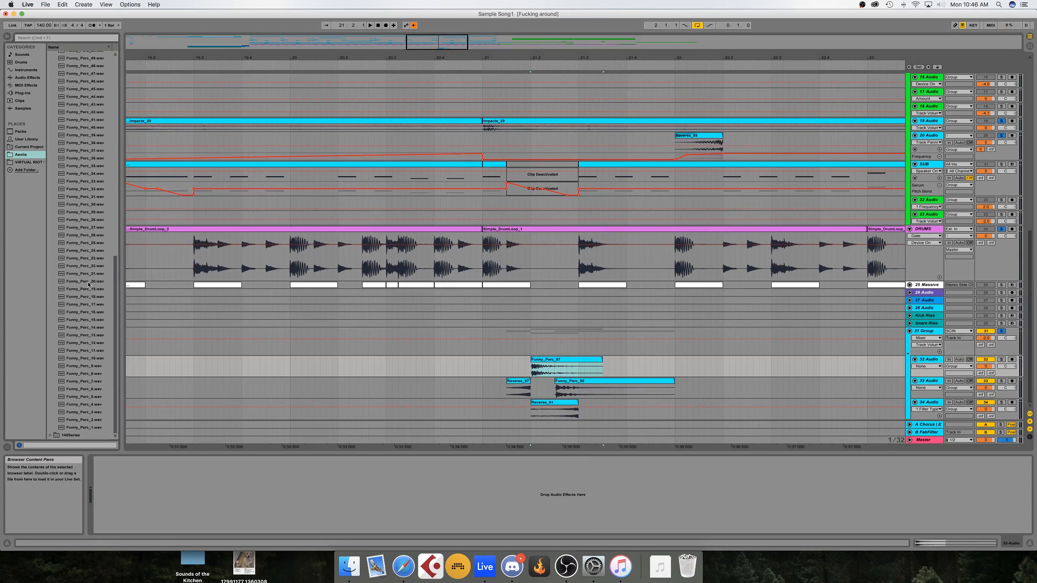
{"action": "scroll", "coordinate": [88, 285], "scroll_direction": "up", "scroll_amount": 10}
{"action": "left_click", "coordinate": [89, 278]}
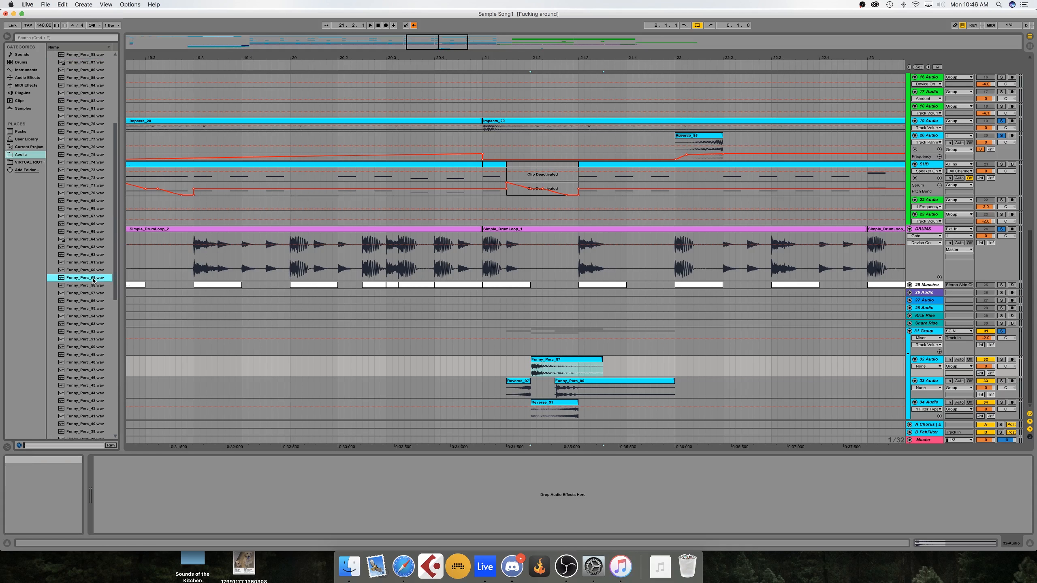
{"action": "key", "text": "Up"}
{"action": "key", "text": "Up"}
{"action": "key", "text": "Up"}
{"action": "key", "text": "Up"}
{"action": "key", "text": "Up"}
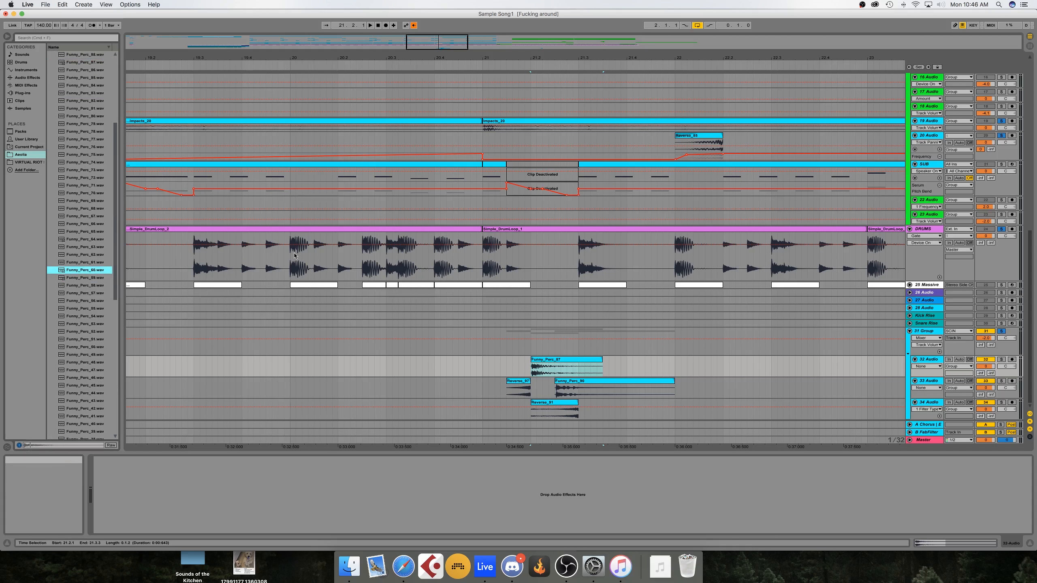
{"action": "key", "text": "Up"}
{"action": "key", "text": "Up"}
{"action": "key", "text": "Up"}
{"action": "key", "text": "Up"}
{"action": "key", "text": "Up"}
{"action": "key", "text": "Up"}
{"action": "key", "text": "Up"}
{"action": "key", "text": "Up"}
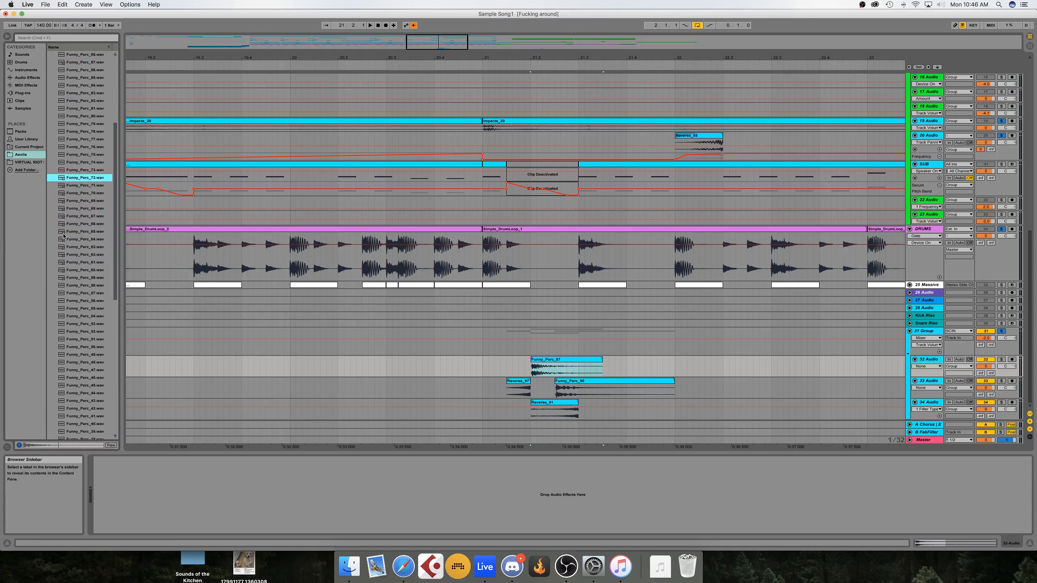
Collapse the Funny Percussion folder, look briefly into Impacts and expand the Kicks folder.
{"action": "scroll", "coordinate": [66, 235], "scroll_direction": "up", "scroll_amount": 10}
{"action": "left_click", "coordinate": [50, 101]}
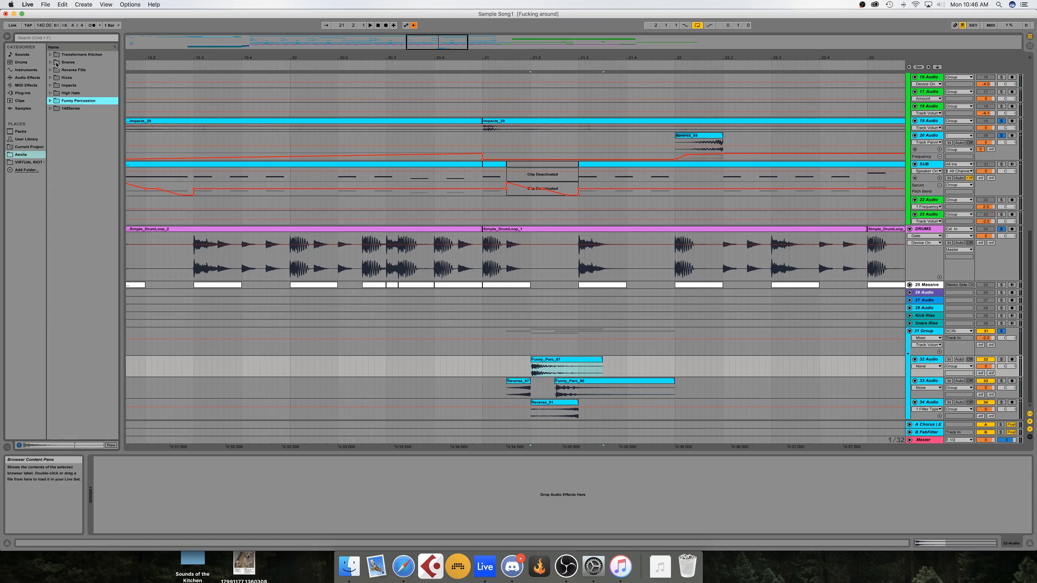
{"action": "left_click", "coordinate": [49, 85]}
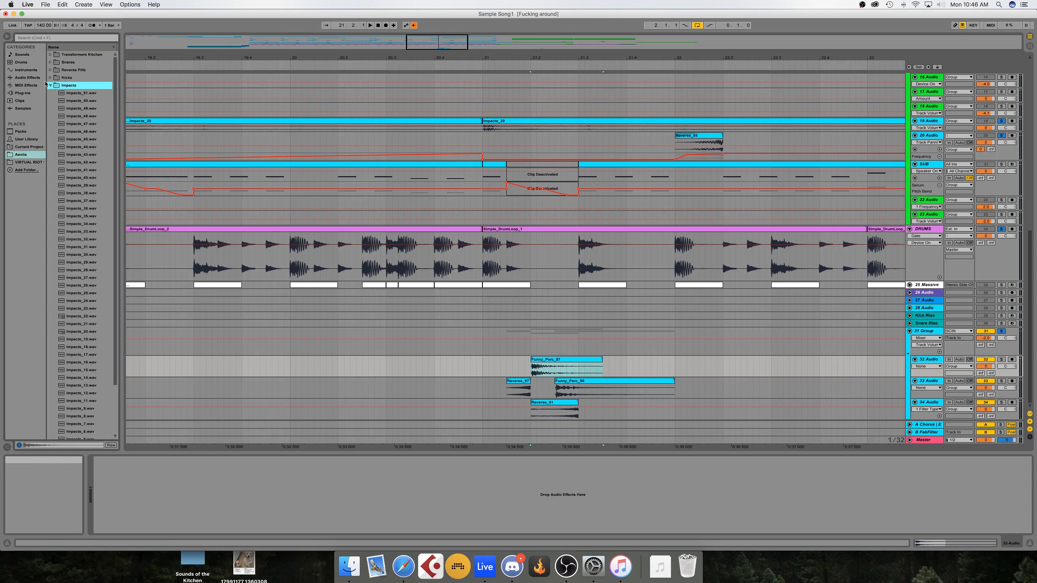
{"action": "left_click", "coordinate": [50, 86]}
{"action": "left_click", "coordinate": [50, 79]}
Audition the Kick samples numbered 1 to 3 in the Kicks folder, comparing Kick_3, Kick_2 and Kick_1.
{"action": "left_click", "coordinate": [77, 108]}
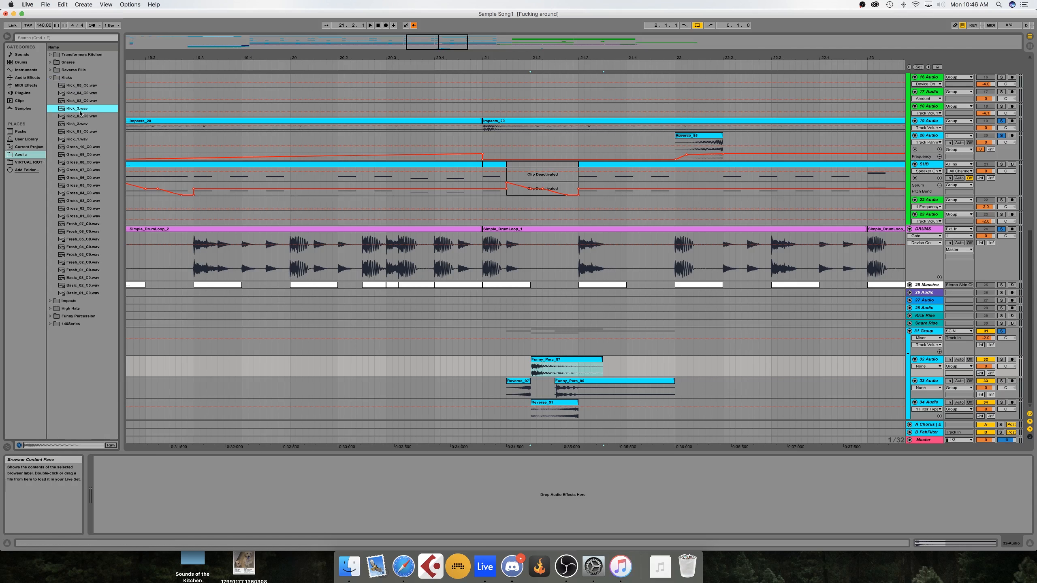
{"action": "left_click", "coordinate": [91, 139]}
{"action": "left_click", "coordinate": [88, 132]}
{"action": "left_click", "coordinate": [85, 124]}
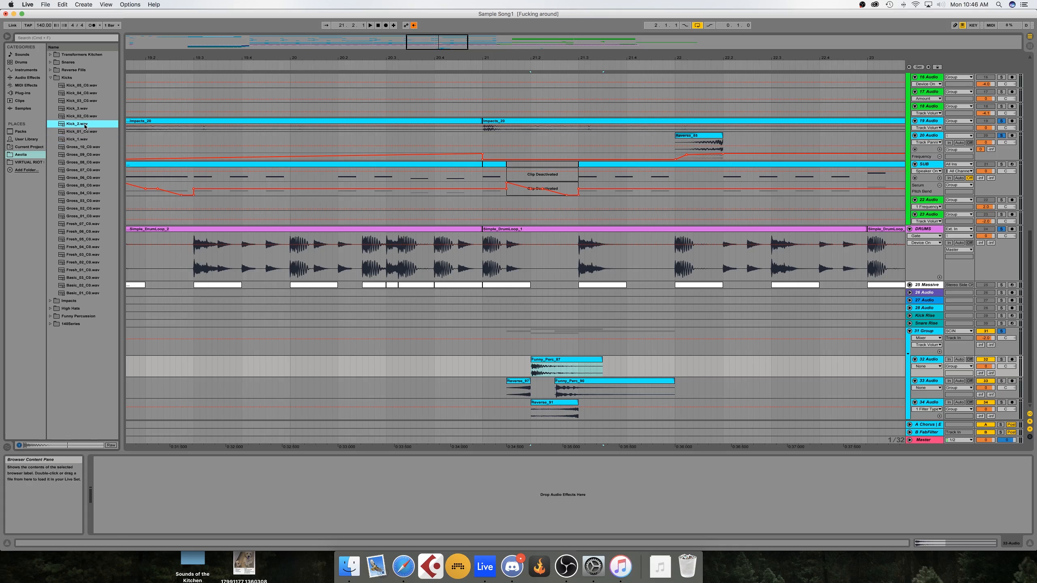
{"action": "left_click", "coordinate": [85, 109]}
{"action": "left_click", "coordinate": [85, 124]}
{"action": "left_click", "coordinate": [88, 139]}
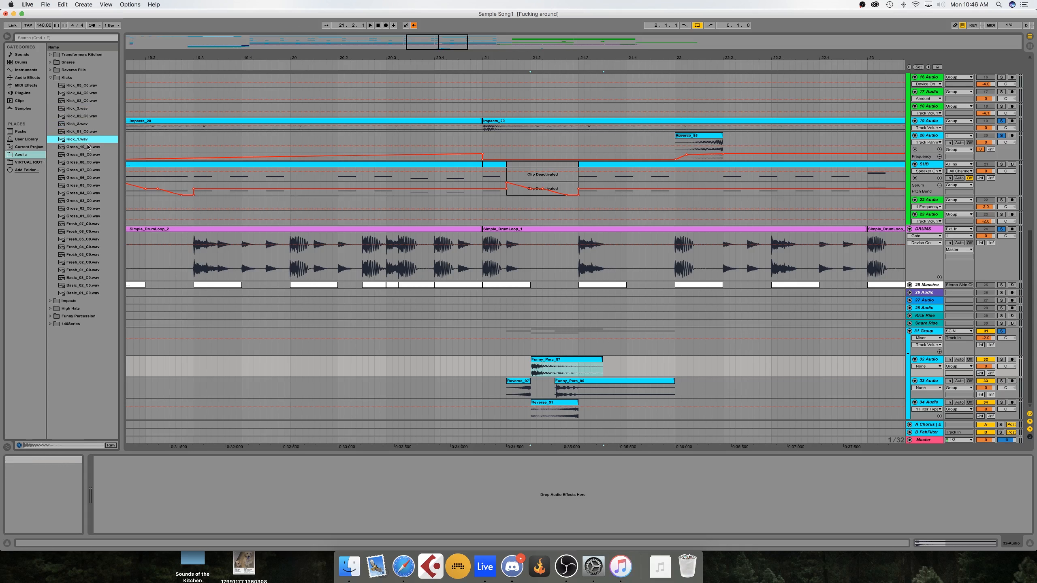
Audition the remaining kick samples in order from Gross_10 through the Gross series to Fresh_05.
{"action": "left_click", "coordinate": [89, 147]}
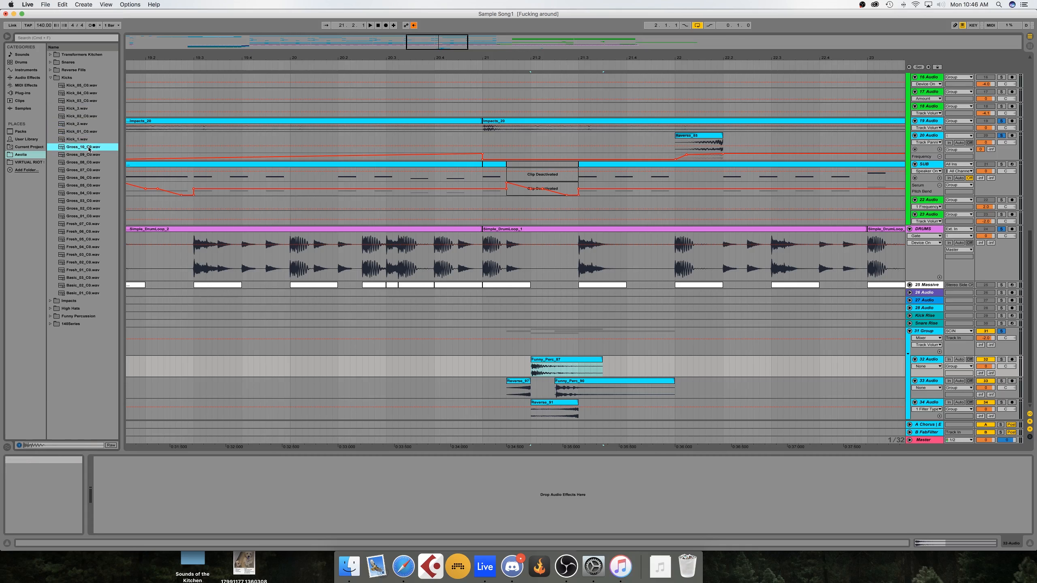
{"action": "key", "text": "Down"}
{"action": "key", "text": "Down"}
{"action": "key", "text": "Down"}
{"action": "key", "text": "Down"}
{"action": "key", "text": "Down"}
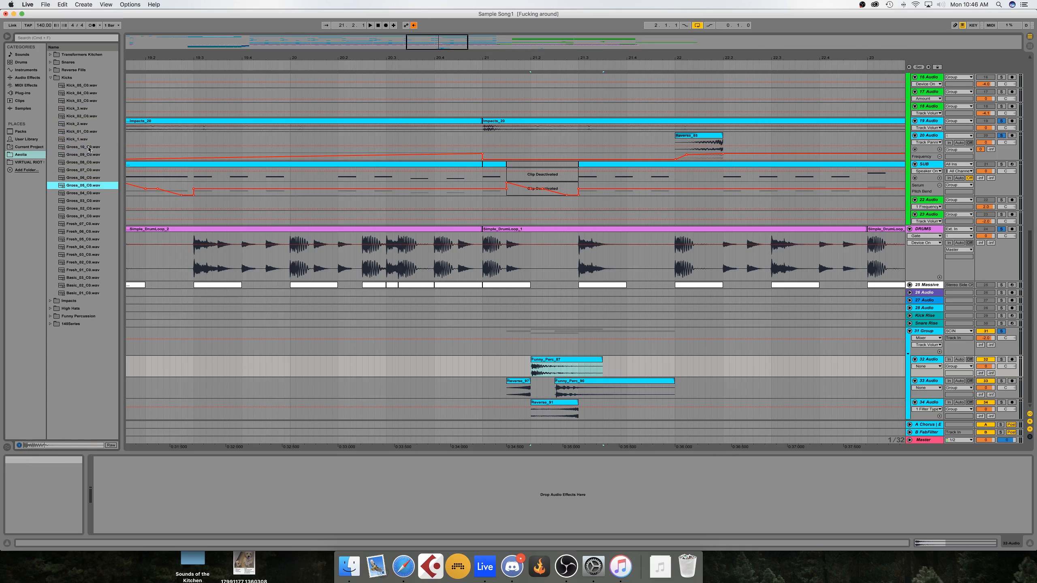
{"action": "key", "text": "Down"}
{"action": "key", "text": "Down"}
{"action": "key", "text": "Down"}
{"action": "key", "text": "Down"}
{"action": "key", "text": "Down"}
{"action": "key", "text": "Down"}
{"action": "key", "text": "Down"}
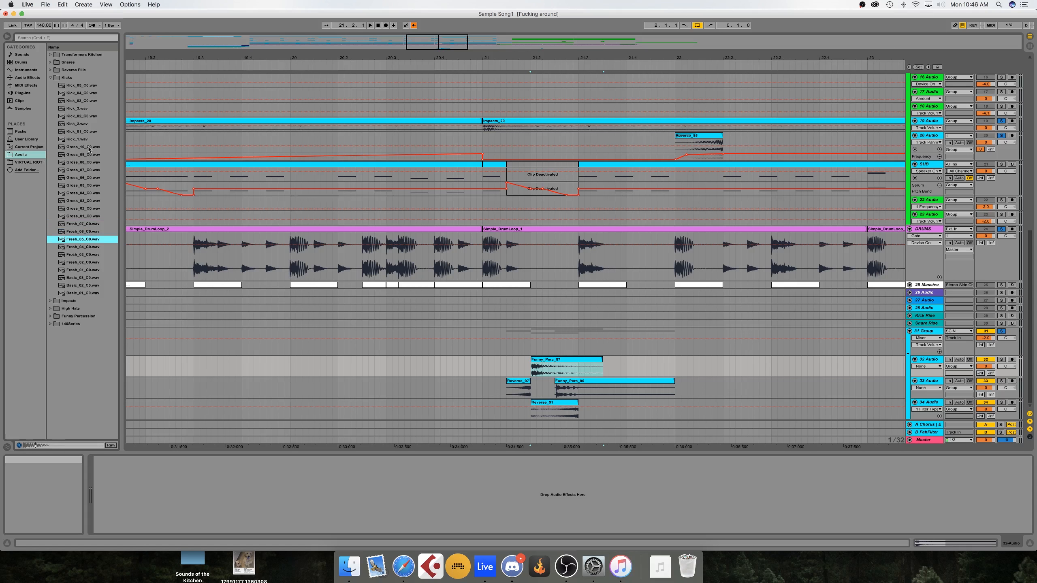
Audition the remaining kick samples from Fresh_04 down to Basic_01, and collapse the Kicks folder.
{"action": "key", "text": "Down"}
{"action": "key", "text": "Down"}
{"action": "key", "text": "Down"}
{"action": "key", "text": "Down"}
{"action": "key", "text": "Down"}
{"action": "key", "text": "Down"}
{"action": "key", "text": "Down"}
{"action": "left_click", "coordinate": [52, 80]}
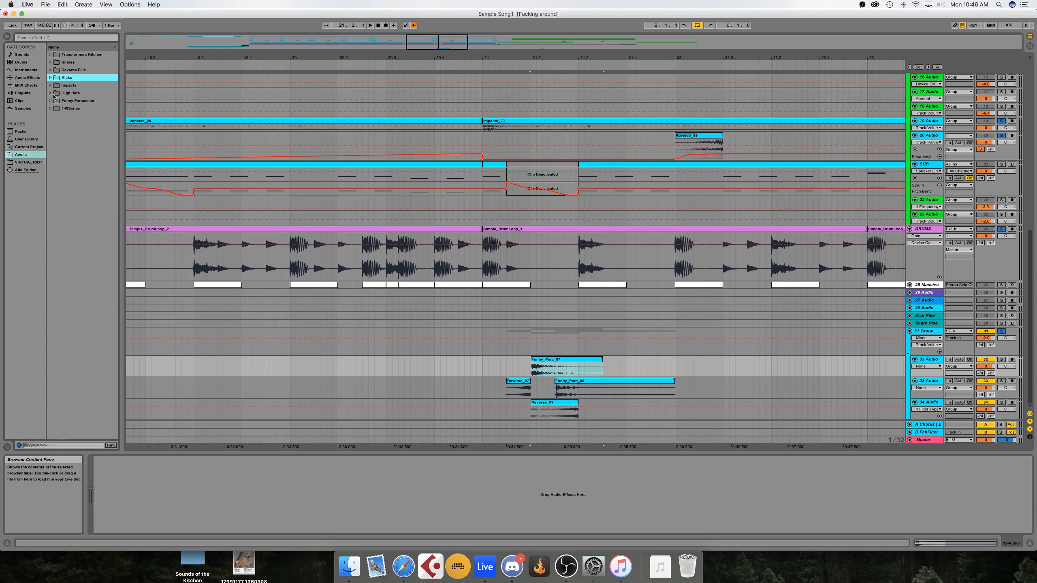
Expand the Snares folder and audition its samples in order from Snare_25 to Snare_19.
{"action": "left_click", "coordinate": [51, 62]}
{"action": "key", "text": "Down"}
{"action": "key", "text": "Down"}
{"action": "key", "text": "Down"}
{"action": "key", "text": "Down"}
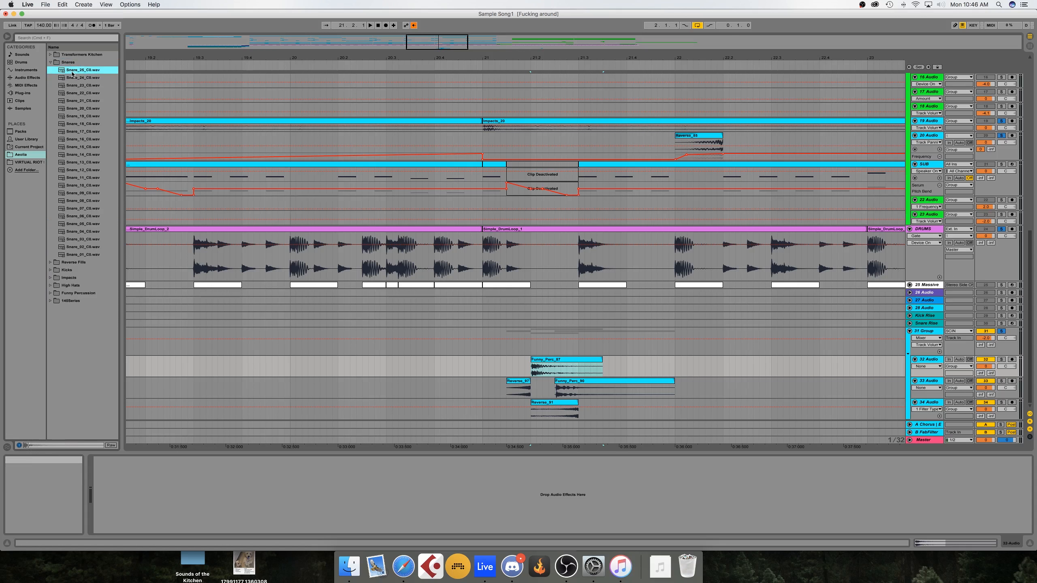
{"action": "key", "text": "Down"}
{"action": "key", "text": "Down"}
{"action": "key", "text": "Down"}
{"action": "key", "text": "Down"}
{"action": "key", "text": "Down"}
{"action": "key", "text": "Down"}
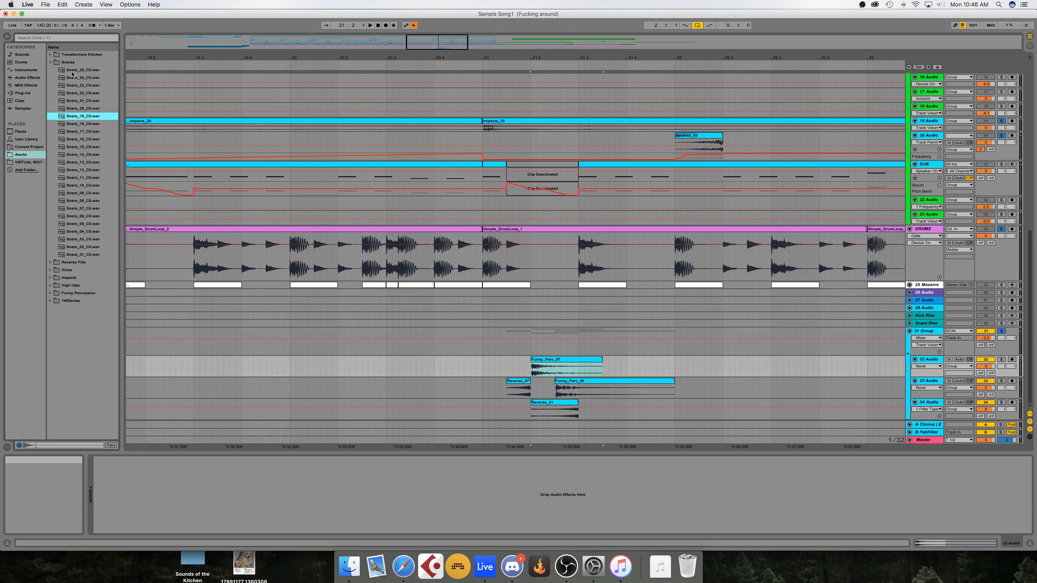
Continue auditioning the snares in order from Snare_18 to Snare_13.
{"action": "key", "text": "Down"}
{"action": "key", "text": "Down"}
{"action": "key", "text": "Down"}
{"action": "key", "text": "Down"}
{"action": "key", "text": "Down"}
{"action": "key", "text": "Down"}
{"action": "key", "text": "Down"}
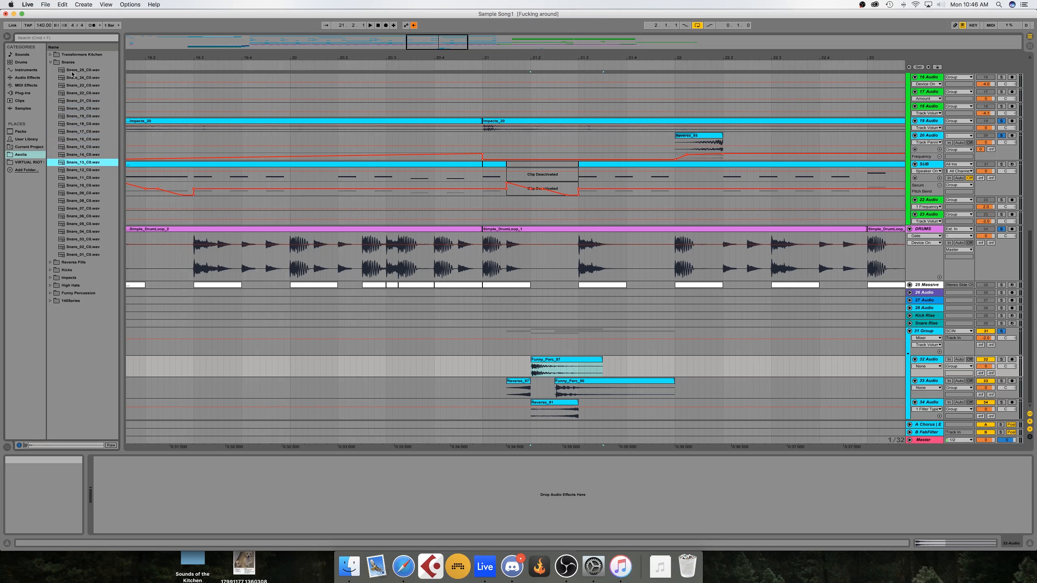
Audition the rest of the snare samples down to Snare_01 and collapse the Snares folder.
{"action": "key", "text": "Down"}
{"action": "key", "text": "Down"}
{"action": "key", "text": "Down"}
{"action": "key", "text": "Down"}
{"action": "key", "text": "Down"}
{"action": "key", "text": "Down"}
{"action": "key", "text": "Down"}
{"action": "key", "text": "Down"}
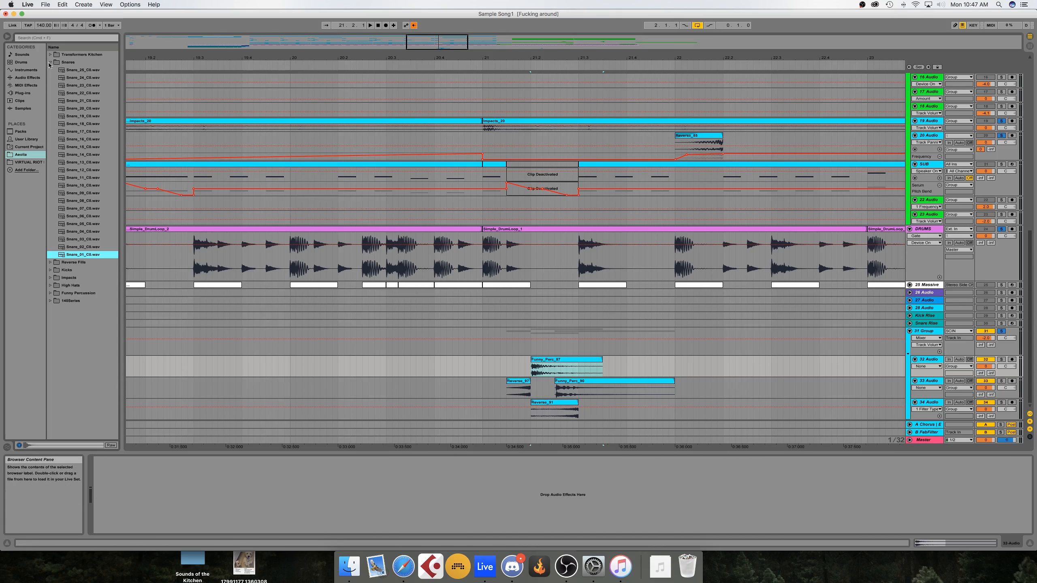
{"action": "key", "text": "Left"}
Look over the whole drop arrangement and show the device chain of the Main Bass track from its clip at bar 9.
{"action": "left_click_drag", "start_coordinate": [402, 57], "coordinate": [392, 26]}
{"action": "scroll", "coordinate": [388, 126], "scroll_direction": "left", "scroll_amount": 10}
{"action": "scroll", "coordinate": [387, 127], "scroll_direction": "up", "scroll_amount": 15}
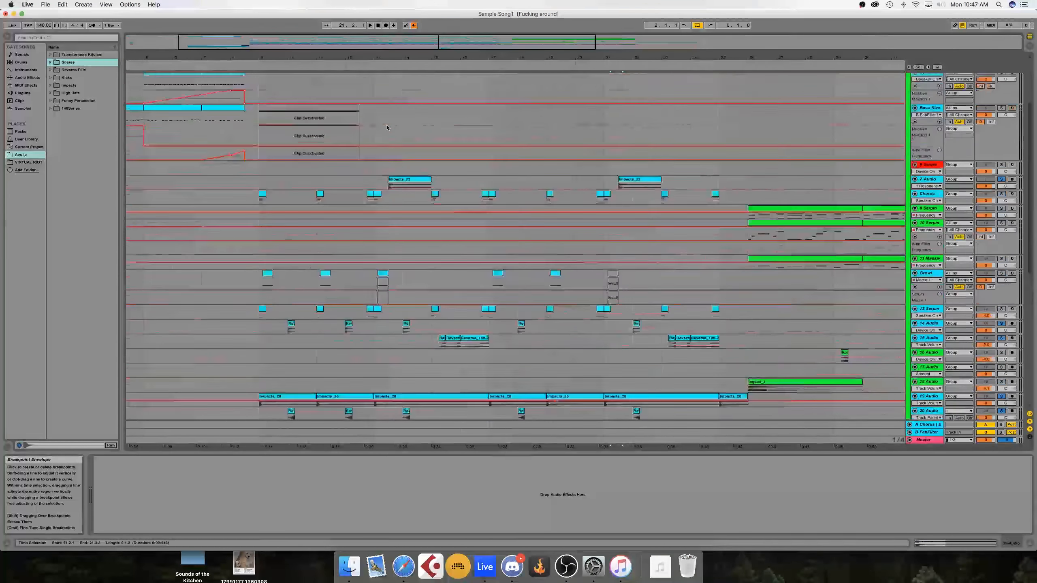
{"action": "scroll", "coordinate": [273, 129], "scroll_direction": "right", "scroll_amount": 2}
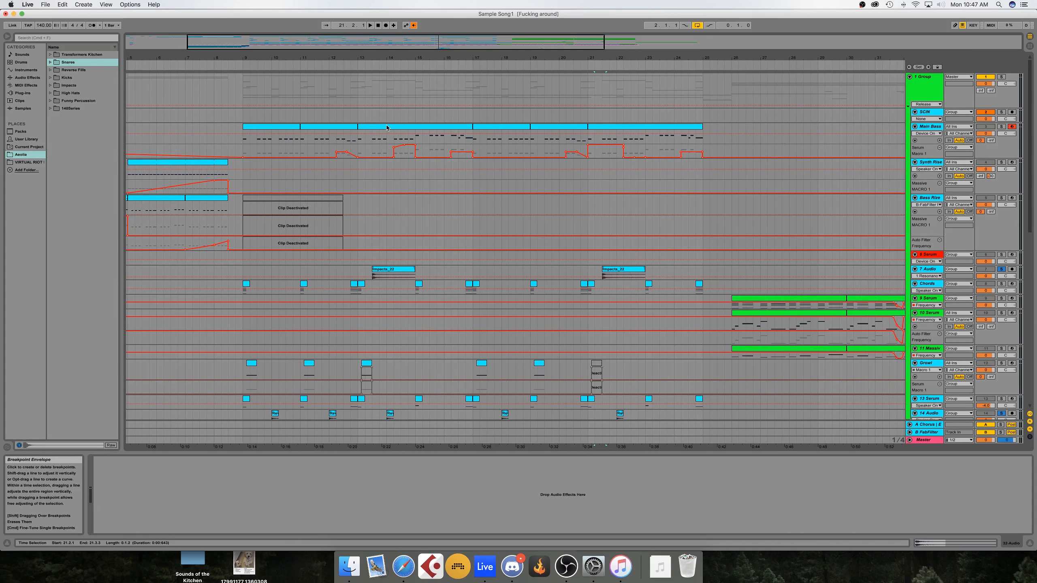
{"action": "left_click", "coordinate": [274, 129]}
{"action": "scroll", "coordinate": [357, 159], "scroll_direction": "down", "scroll_amount": 10}
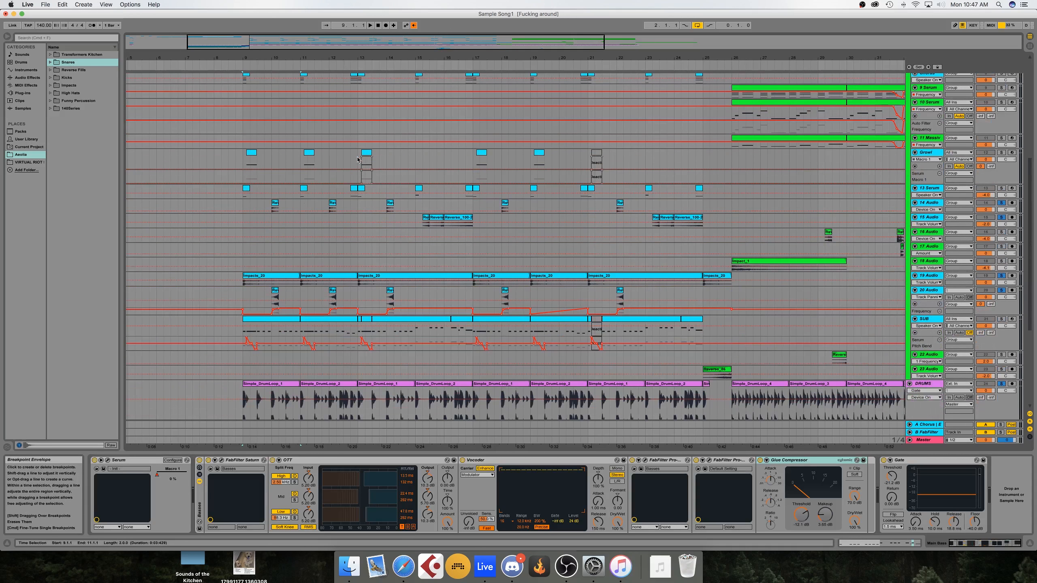
{"action": "scroll", "coordinate": [357, 159], "scroll_direction": "up", "scroll_amount": 6}
{"action": "scroll", "coordinate": [357, 159], "scroll_direction": "right", "scroll_amount": 2}
{"action": "scroll", "coordinate": [357, 159], "scroll_direction": "up", "scroll_amount": 5}
{"action": "scroll", "coordinate": [355, 159], "scroll_direction": "right", "scroll_amount": 3}
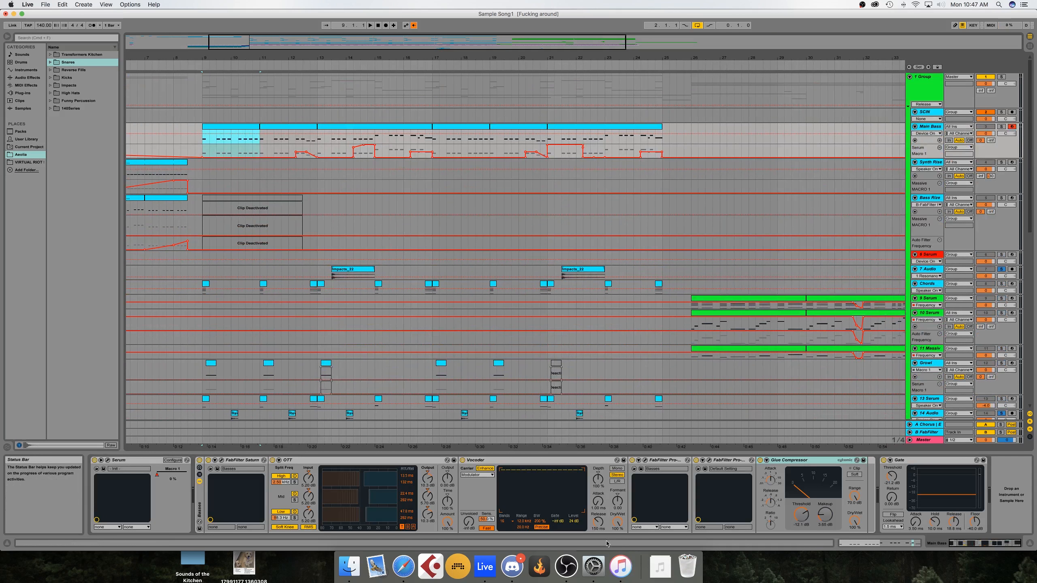
{"action": "scroll", "coordinate": [517, 320], "scroll_direction": "left", "scroll_amount": 2}
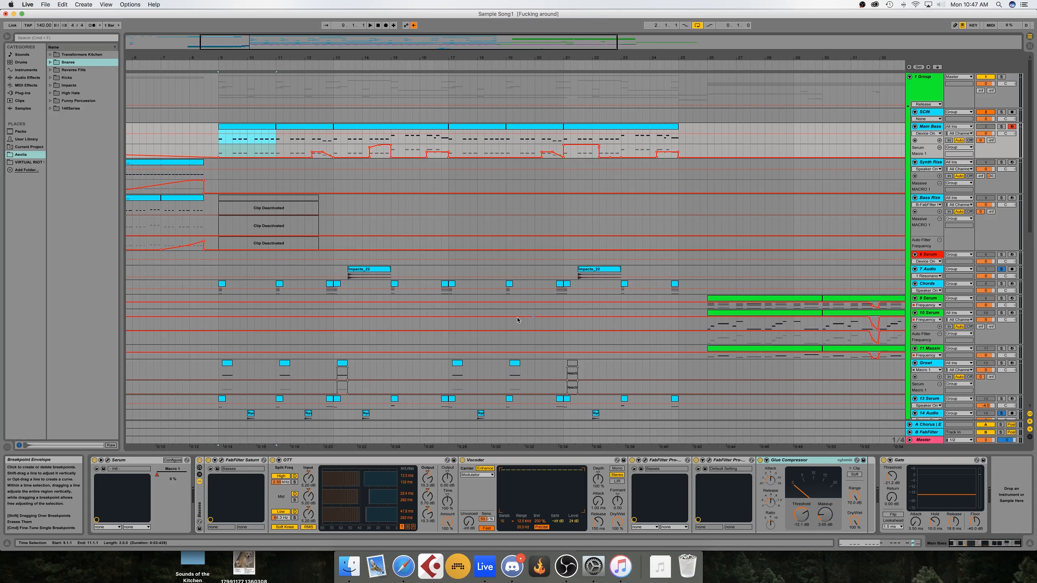
Place the playback start at bar 9, enlarge the soloed 7 Audio track and play the drop.
{"action": "left_click", "coordinate": [219, 314]}
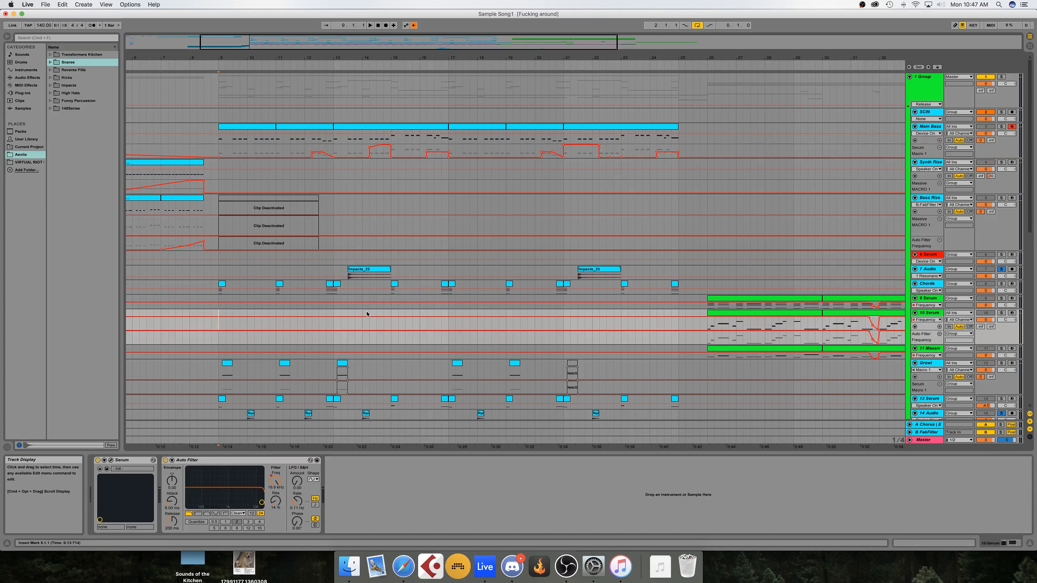
{"action": "scroll", "coordinate": [392, 313], "scroll_direction": "down", "scroll_amount": 15}
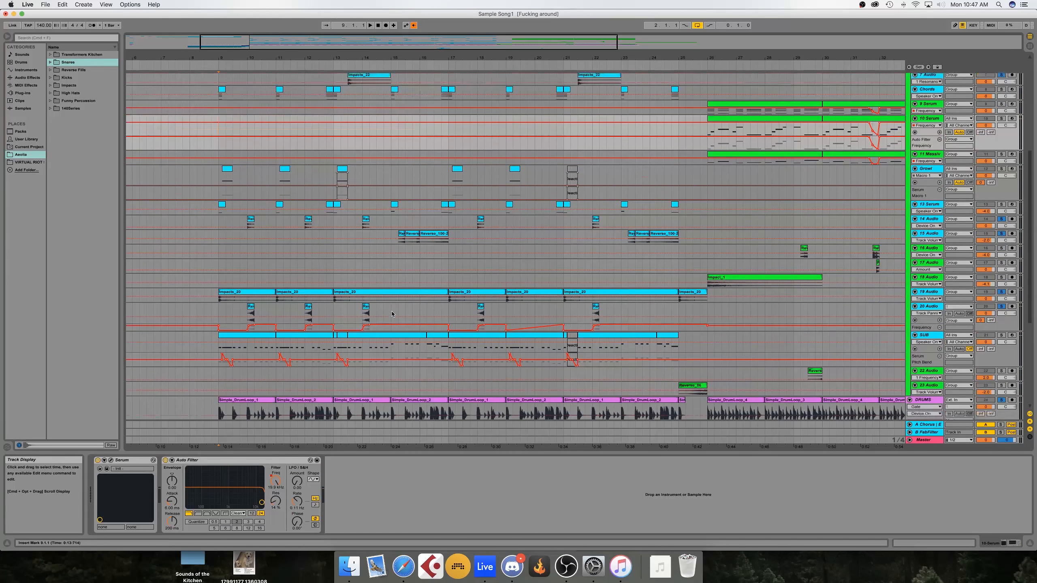
{"action": "scroll", "coordinate": [392, 313], "scroll_direction": "down", "scroll_amount": 6}
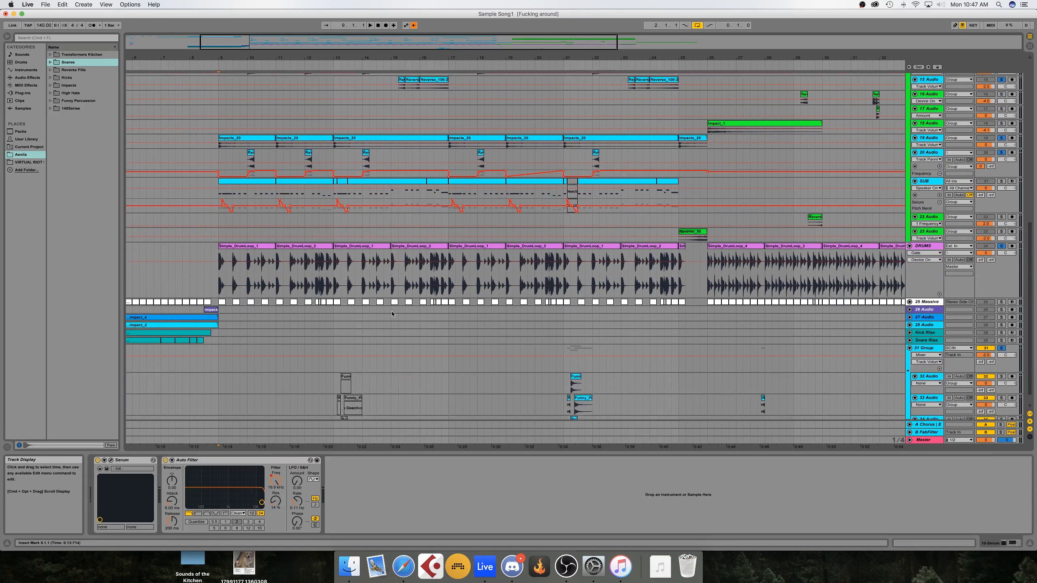
{"action": "scroll", "coordinate": [392, 313], "scroll_direction": "left", "scroll_amount": 3}
{"action": "scroll", "coordinate": [392, 314], "scroll_direction": "right", "scroll_amount": 4}
{"action": "scroll", "coordinate": [392, 314], "scroll_direction": "up", "scroll_amount": 20}
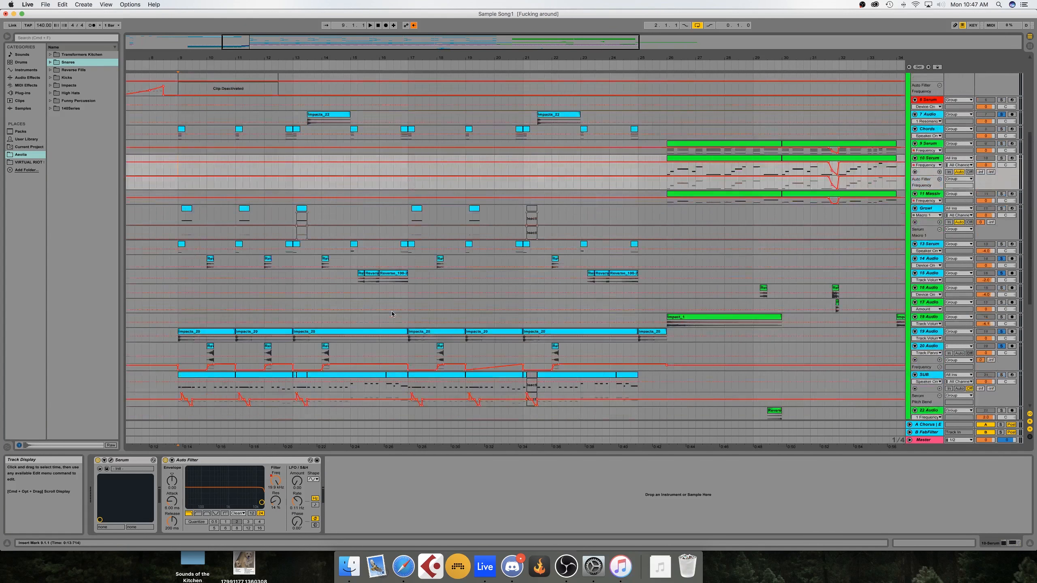
{"action": "scroll", "coordinate": [392, 313], "scroll_direction": "down", "scroll_amount": 4}
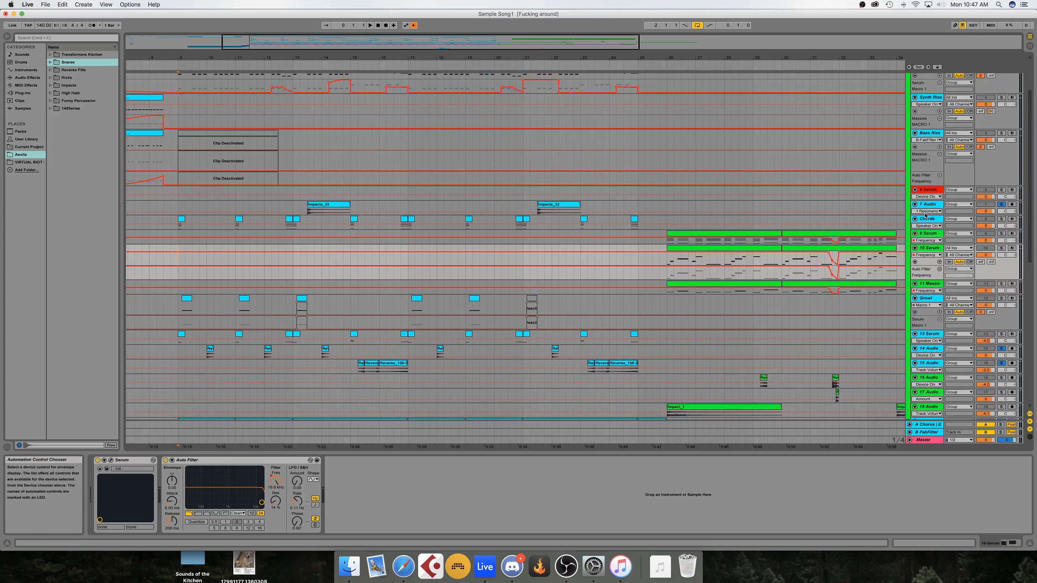
{"action": "left_click_drag", "start_coordinate": [926, 215], "coordinate": [925, 242]}
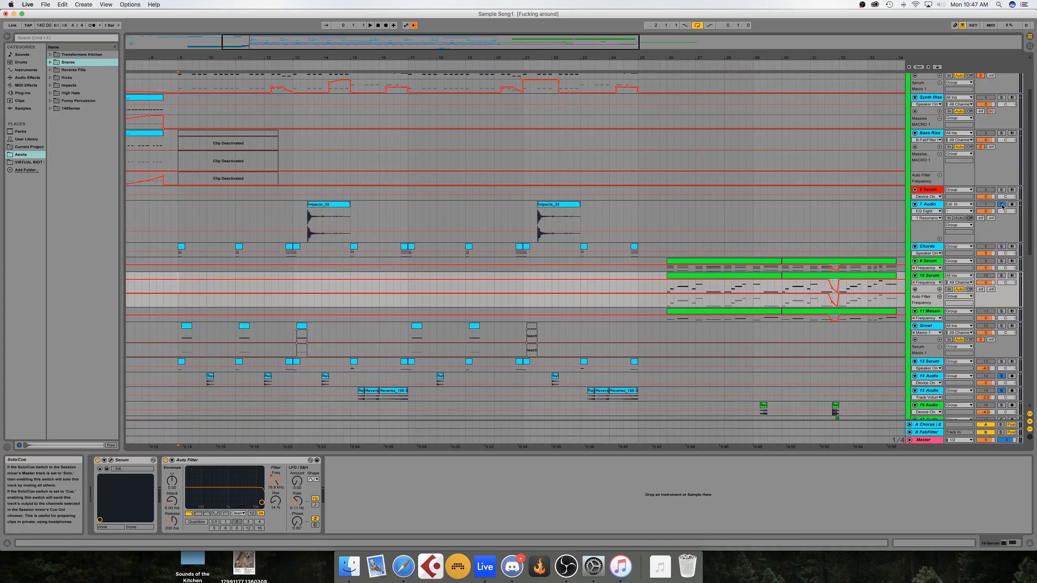
{"action": "key", "text": "space"}
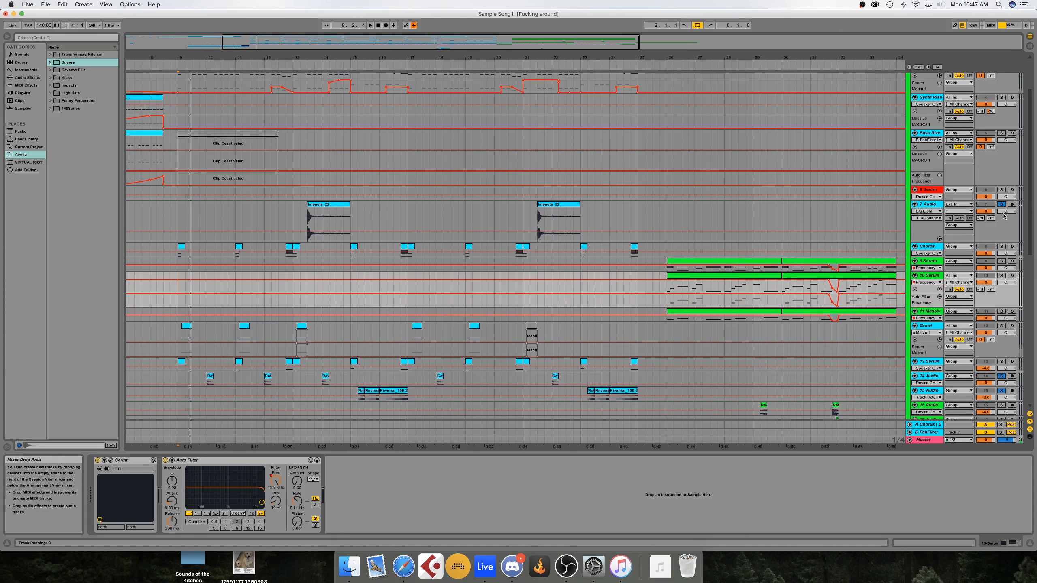
Play the Chords track soloed, enlarge it and open its clip at bar 12.4 in the note editor.
{"action": "key", "text": "space"}
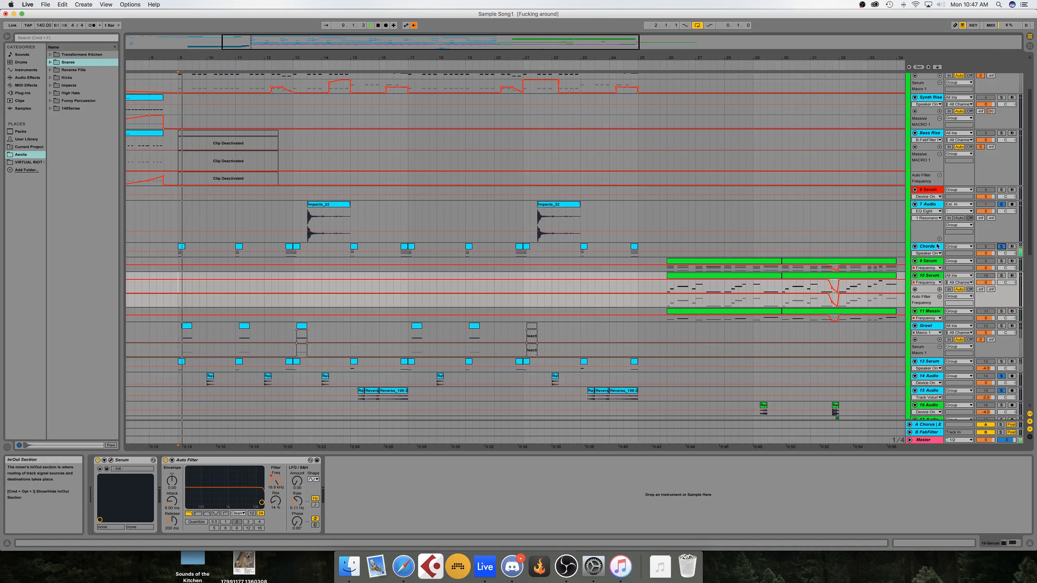
{"action": "left_click_drag", "start_coordinate": [932, 243], "coordinate": [934, 265]}
{"action": "left_click", "coordinate": [289, 236]}
{"action": "double_click", "coordinate": [290, 237]}
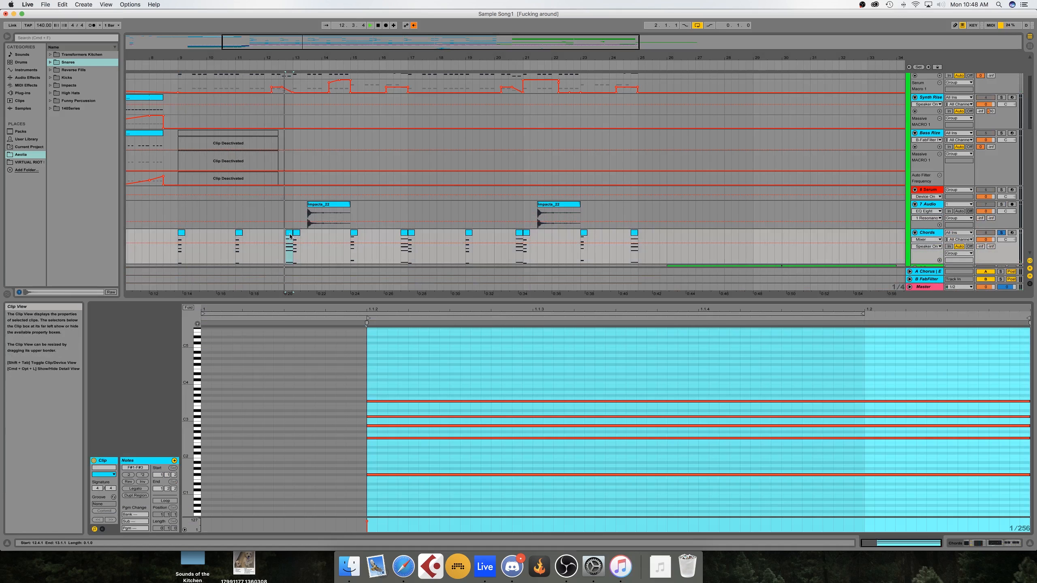
Show the notes of the first Chords clip at bar 9 and play that chord several times.
{"action": "left_click", "coordinate": [182, 236]}
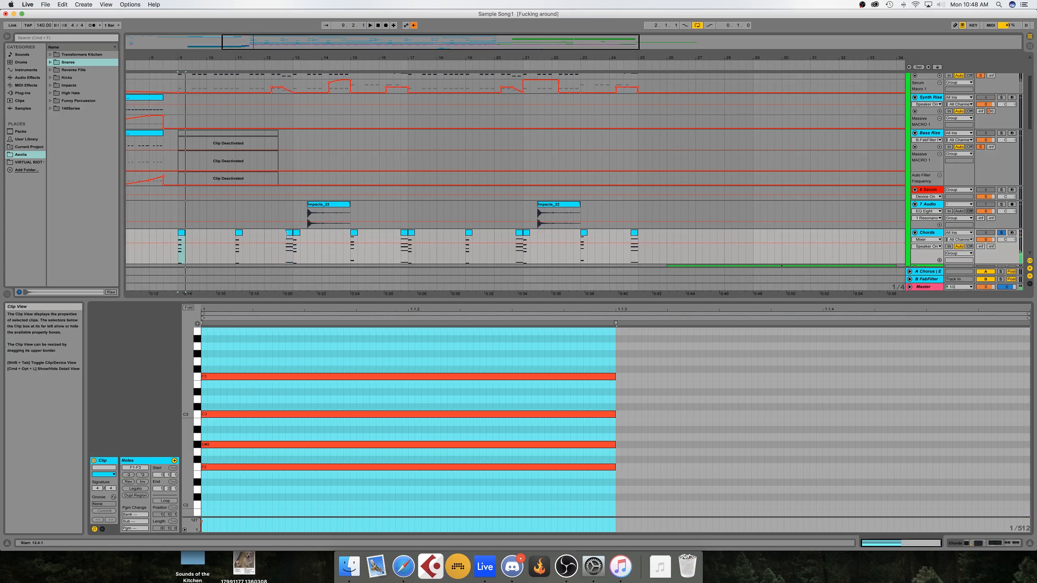
{"action": "key", "text": "space"}
{"action": "left_click", "coordinate": [182, 234]}
{"action": "key", "text": "space"}
{"action": "key", "text": "space"}
{"action": "key", "text": "space"}
{"action": "key", "text": "space"}
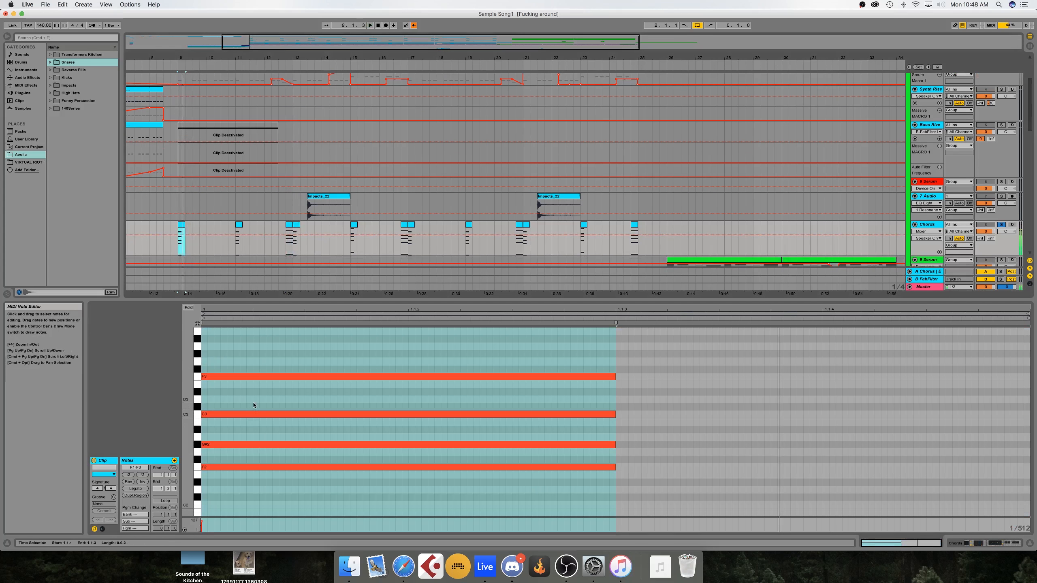
Try pitch shifts on the C3 and G#2 notes of the bar 9 chord while playing it.
{"action": "left_click", "coordinate": [245, 415]}
{"action": "key", "text": "space"}
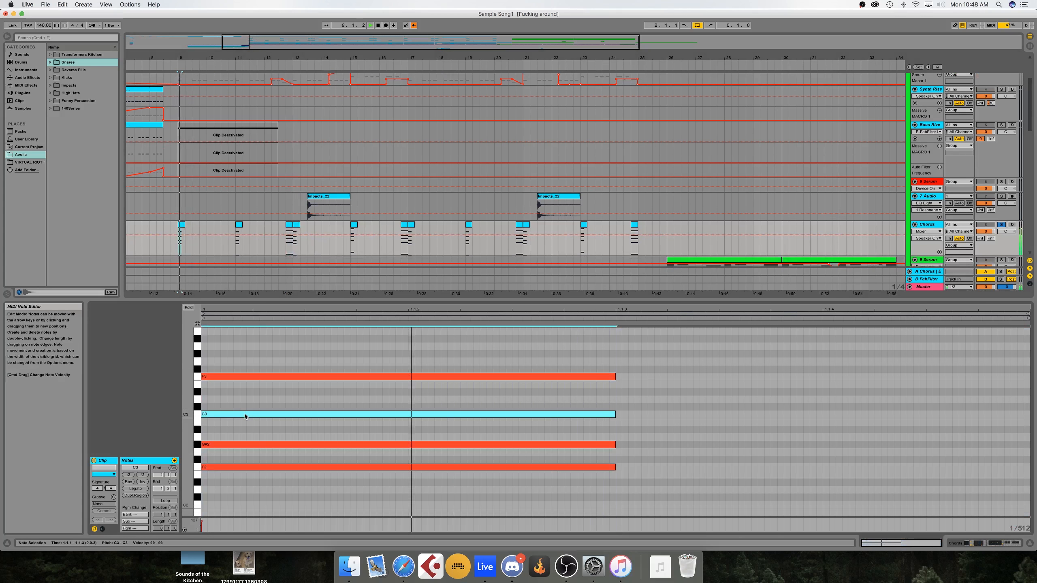
{"action": "key", "text": "shift+Down"}
{"action": "key", "text": "shift+Right"}
{"action": "key", "text": "shift+Up"}
{"action": "left_click", "coordinate": [236, 443]}
{"action": "key", "text": "Up"}
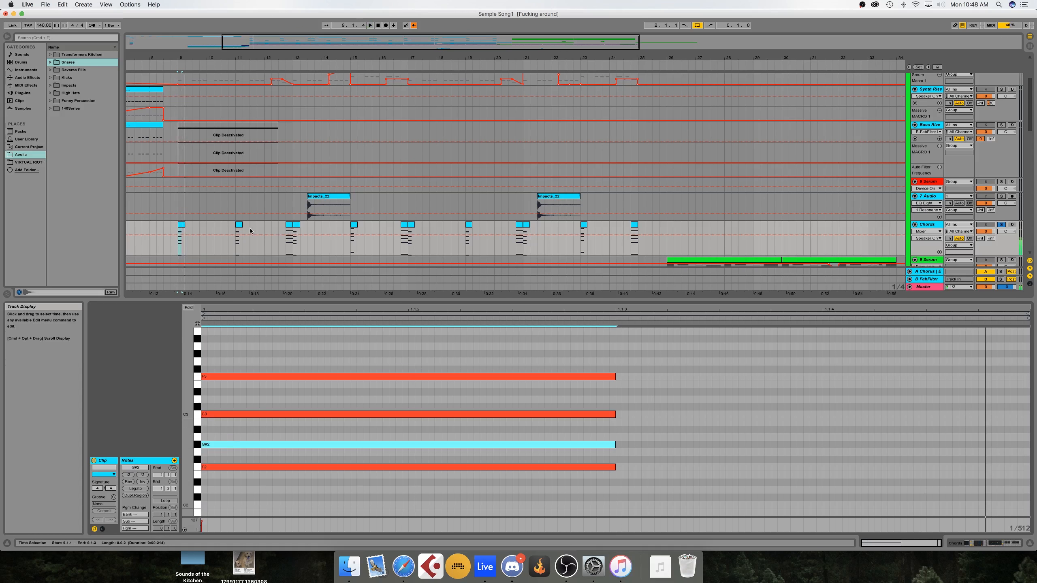
Show the Chords clip at bar 12.4, select its A#2 note and play the chord.
{"action": "left_click", "coordinate": [289, 226]}
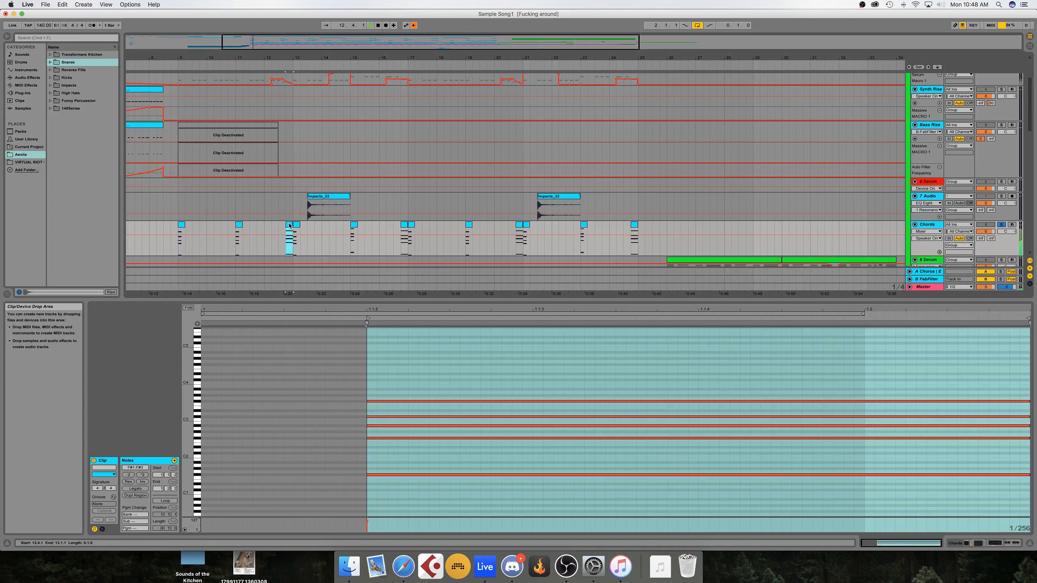
{"action": "left_click", "coordinate": [483, 428]}
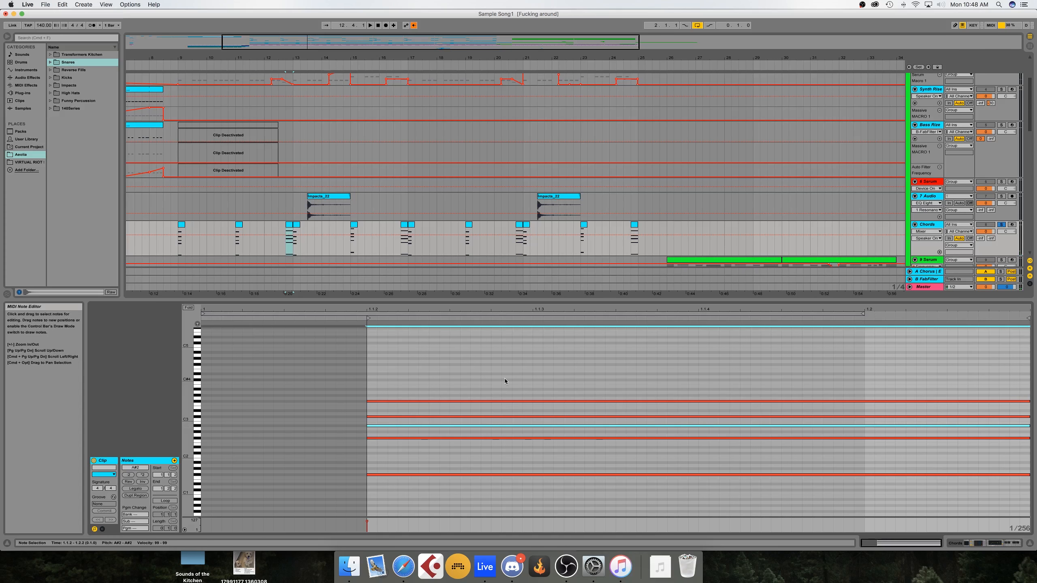
{"action": "key", "text": "space"}
{"action": "key", "text": "space"}
{"action": "left_click", "coordinate": [490, 365]}
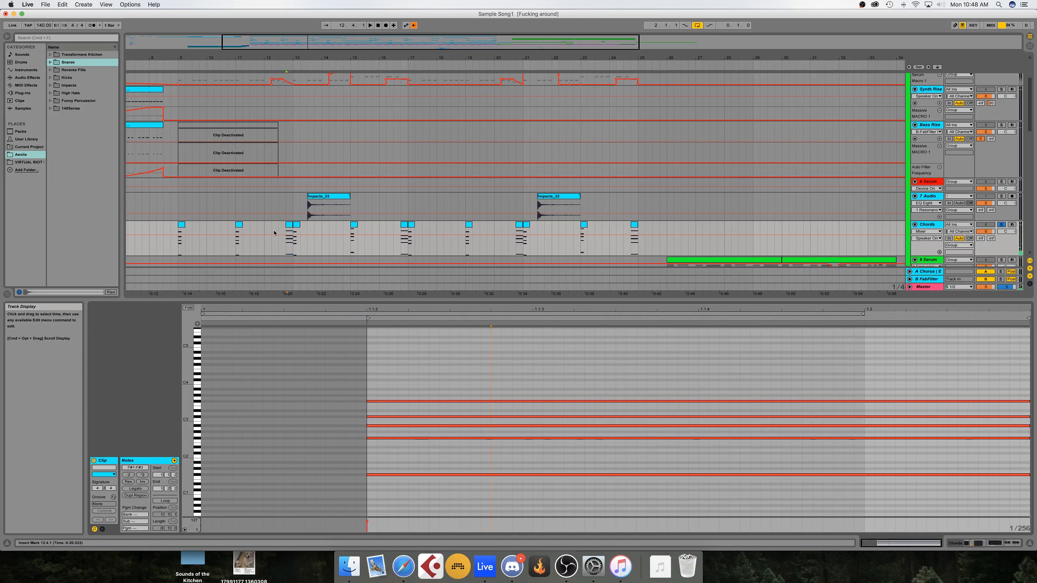
Compare the notes of the Chords clips at bars 9, 13, 16.4 and 17, playing from bar 17.
{"action": "left_click", "coordinate": [181, 225]}
{"action": "left_click", "coordinate": [183, 227]}
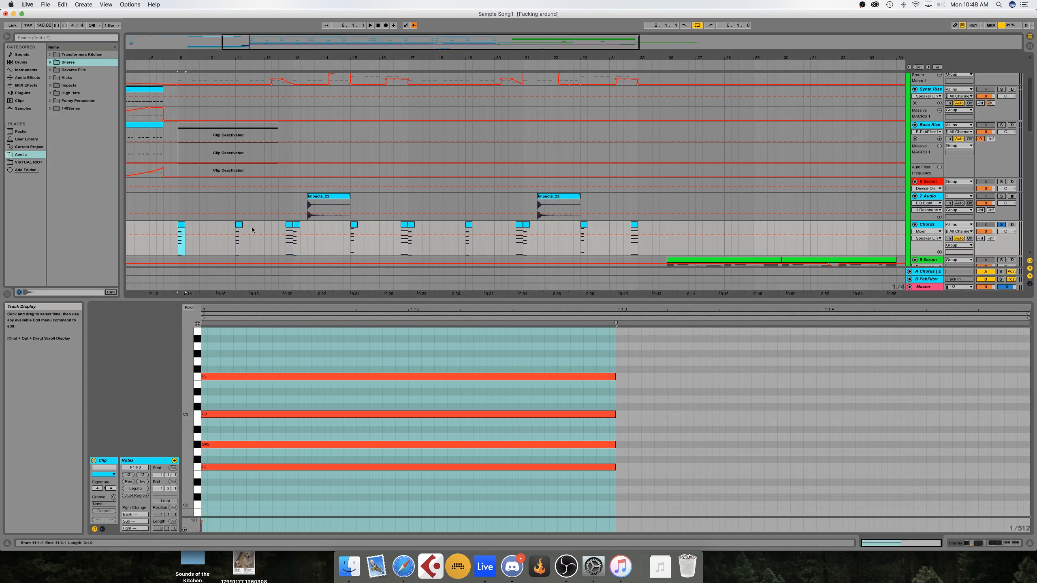
{"action": "left_click", "coordinate": [299, 228]}
{"action": "left_click", "coordinate": [403, 228]}
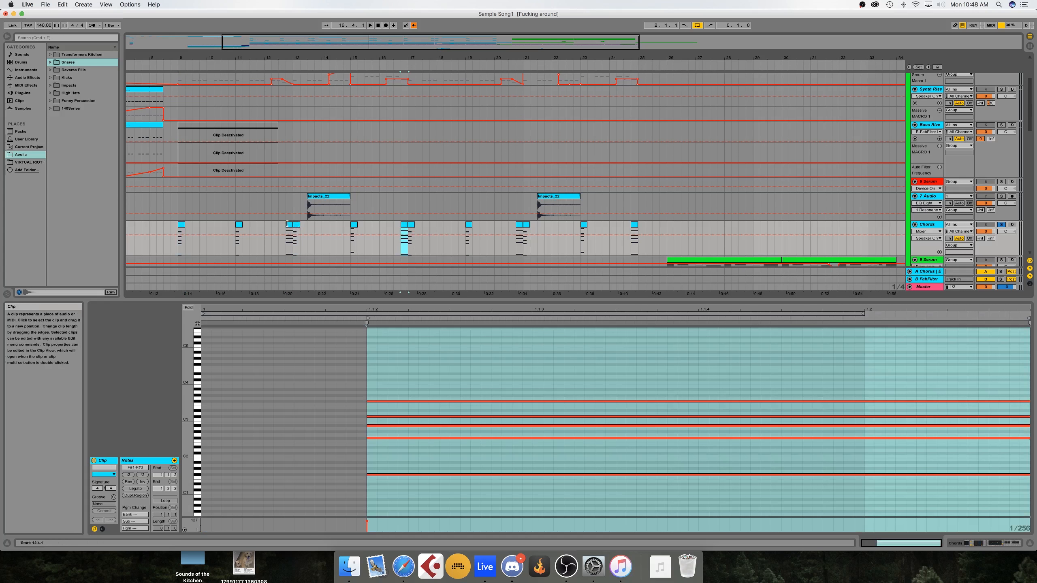
{"action": "left_click", "coordinate": [411, 227]}
{"action": "key", "text": "space"}
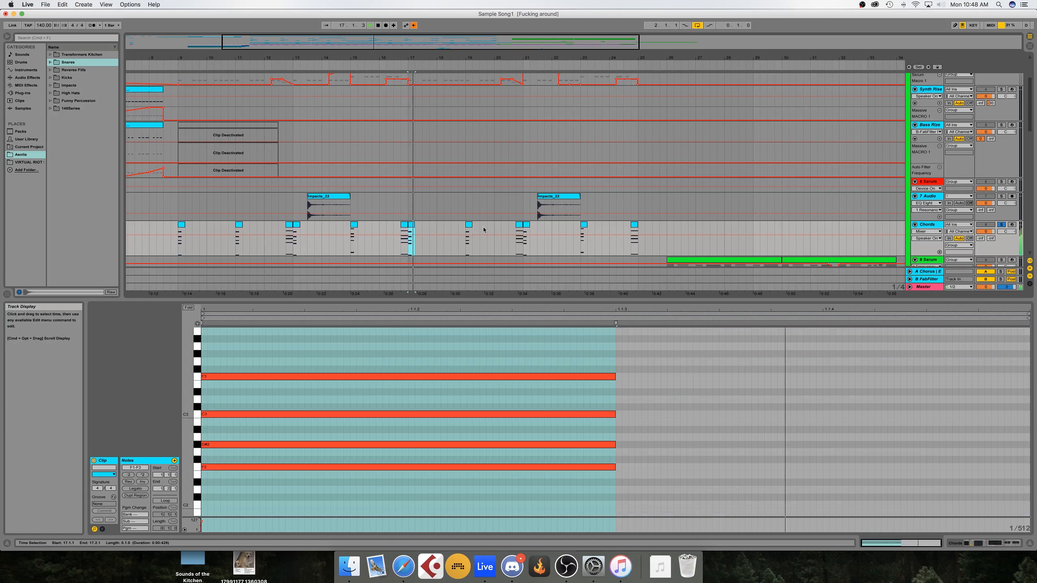
Play the Chords clip at bar 20.4 and show the notes of the clip at bar 23.
{"action": "left_click", "coordinate": [518, 226]}
{"action": "key", "text": "space"}
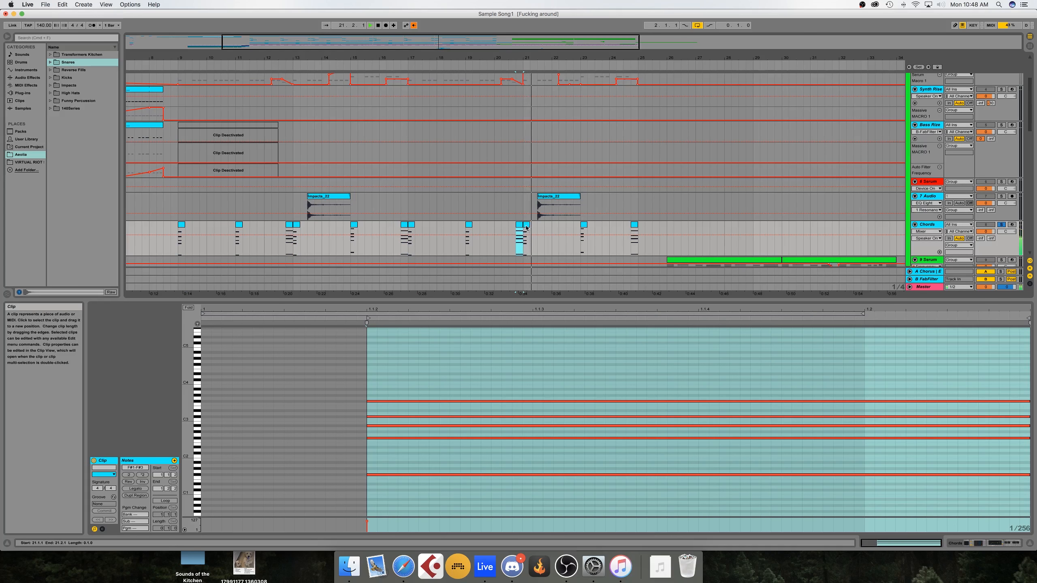
{"action": "left_click", "coordinate": [583, 226]}
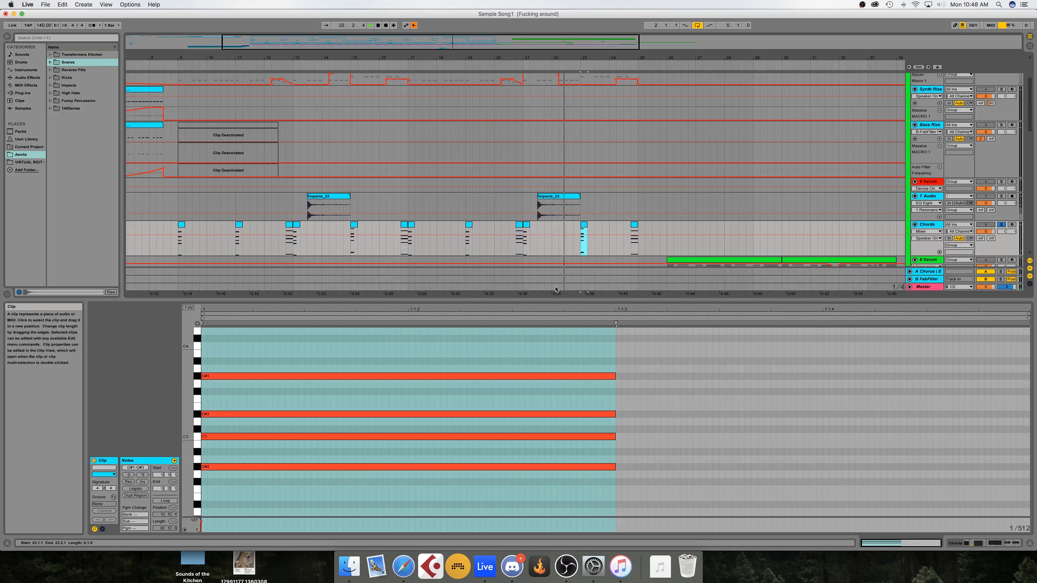
{"action": "key", "text": "space"}
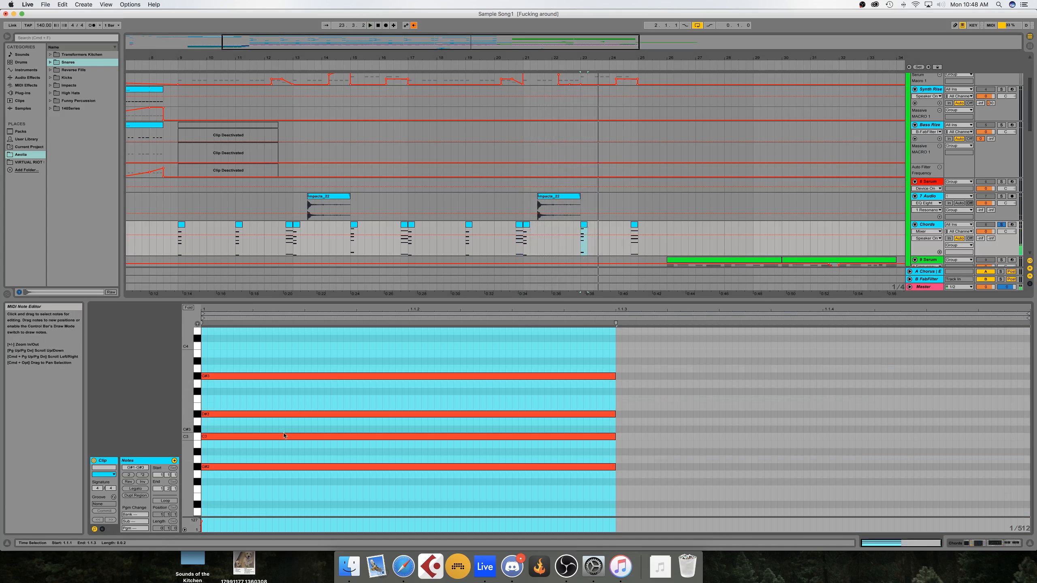
Compare the bar 23 chord with its C3 note lowered to B2 and with the note back on C3.
{"action": "left_click", "coordinate": [297, 436]}
{"action": "key", "text": "space"}
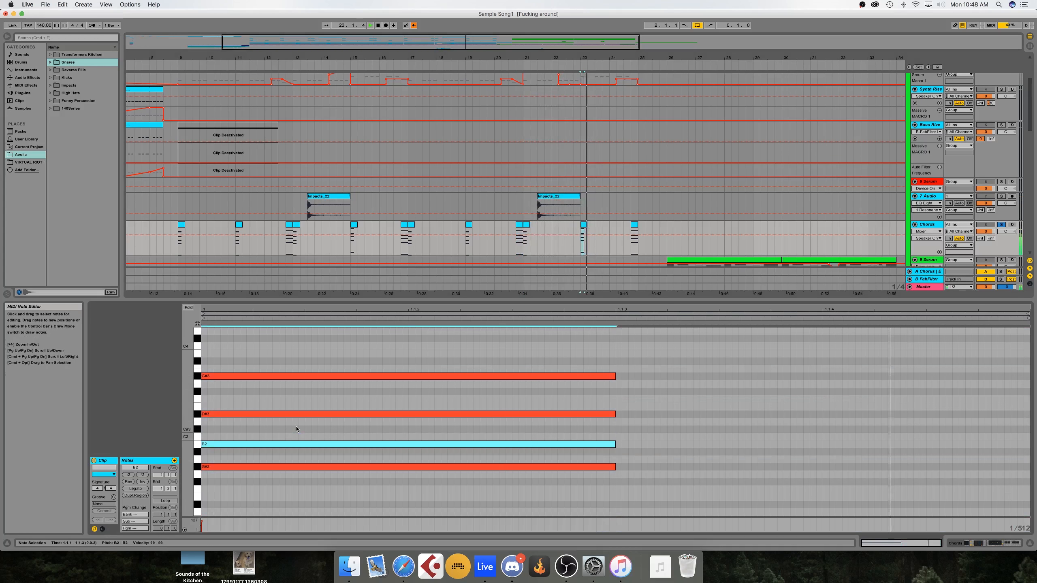
{"action": "key", "text": "space"}
{"action": "key", "text": "space"}
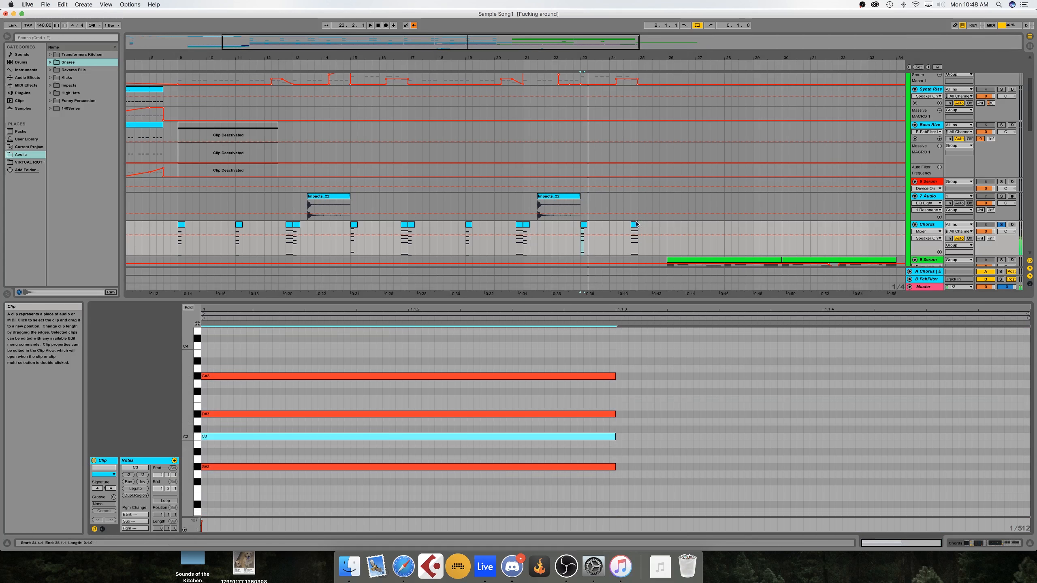
Play the Chords clip at bar 24.4 and show its notes.
{"action": "left_click", "coordinate": [634, 225]}
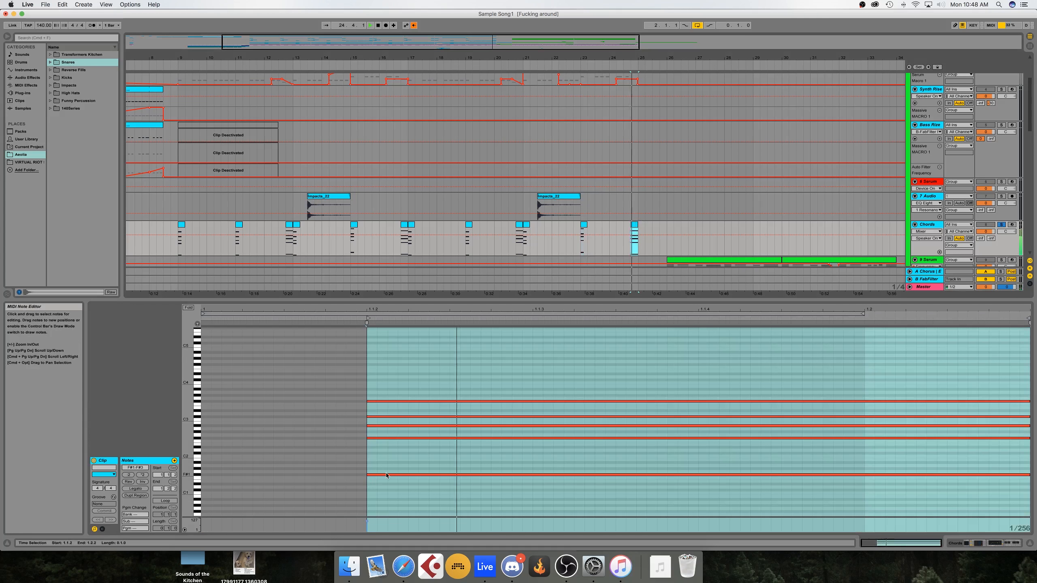
{"action": "key", "text": "space"}
Play the drop from bar 17 while looking over the tracks from Growl down to DRUMS.
{"action": "scroll", "coordinate": [655, 238], "scroll_direction": "down", "scroll_amount": 5}
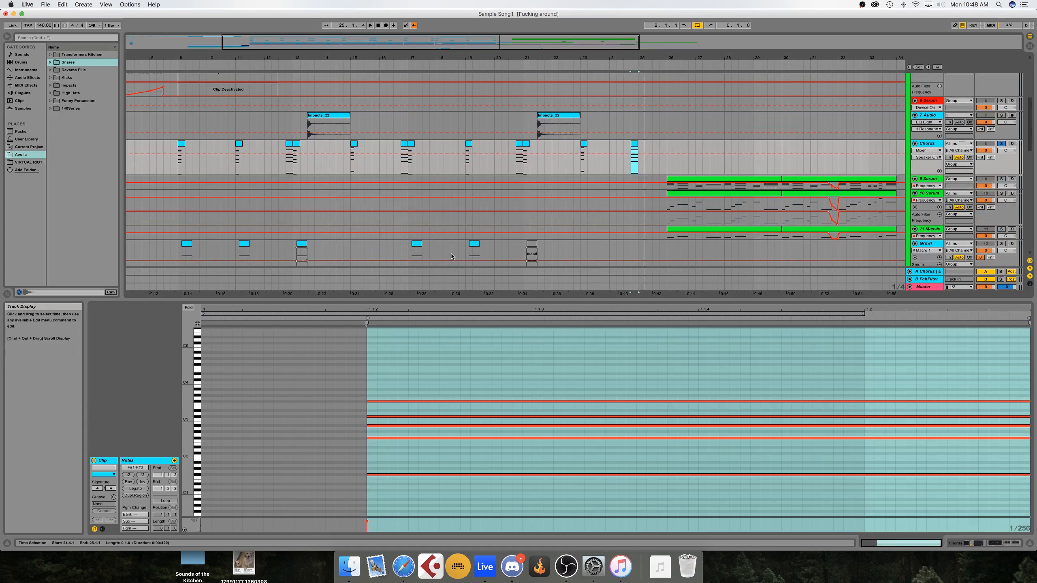
{"action": "scroll", "coordinate": [397, 186], "scroll_direction": "down", "scroll_amount": 3}
{"action": "left_click", "coordinate": [409, 192]}
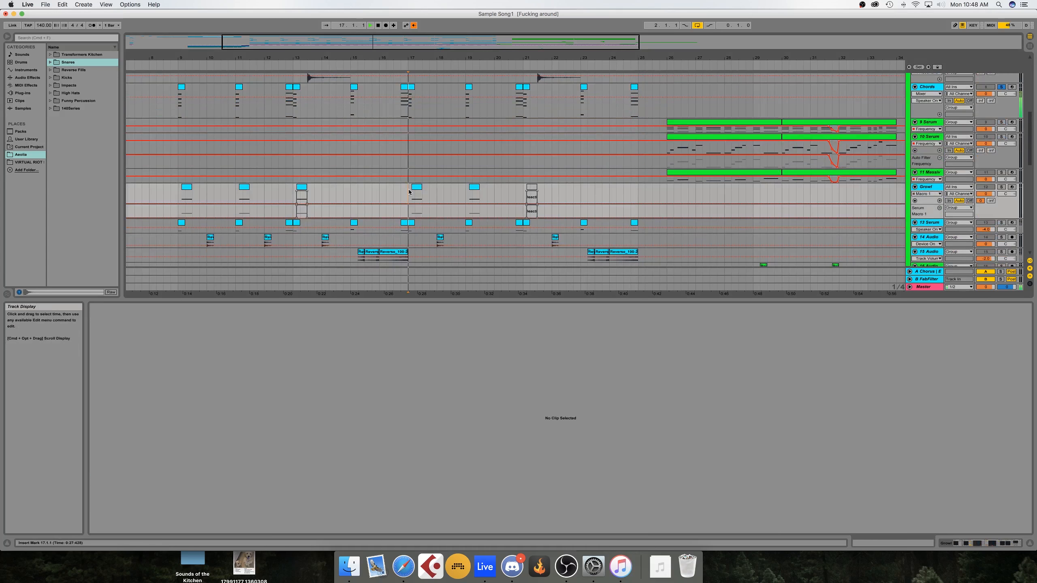
{"action": "scroll", "coordinate": [458, 195], "scroll_direction": "down", "scroll_amount": 10}
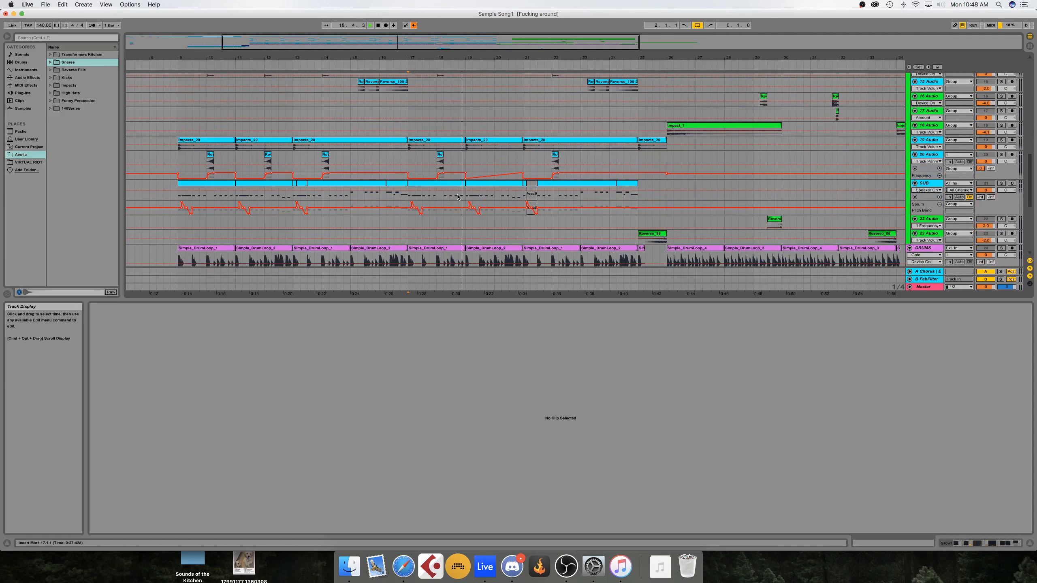
{"action": "scroll", "coordinate": [458, 197], "scroll_direction": "up", "scroll_amount": 6}
{"action": "key", "text": "space"}
{"action": "key", "text": "space"}
{"action": "scroll", "coordinate": [458, 197], "scroll_direction": "down", "scroll_amount": 10}
Show the SUB track's devices and play the track soloed from bar 17.
{"action": "left_click", "coordinate": [953, 143]}
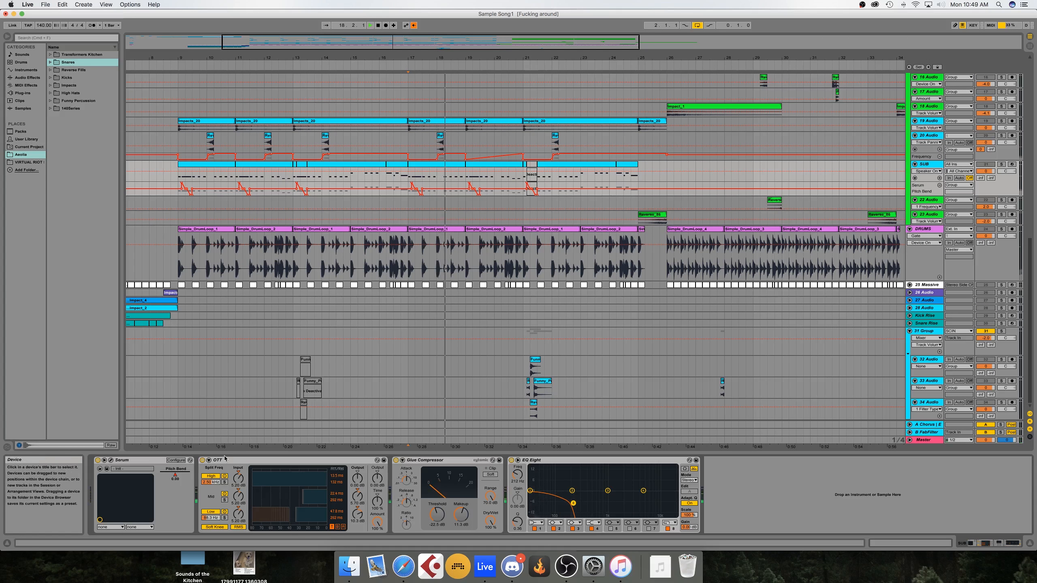
{"action": "left_click", "coordinate": [1001, 164]}
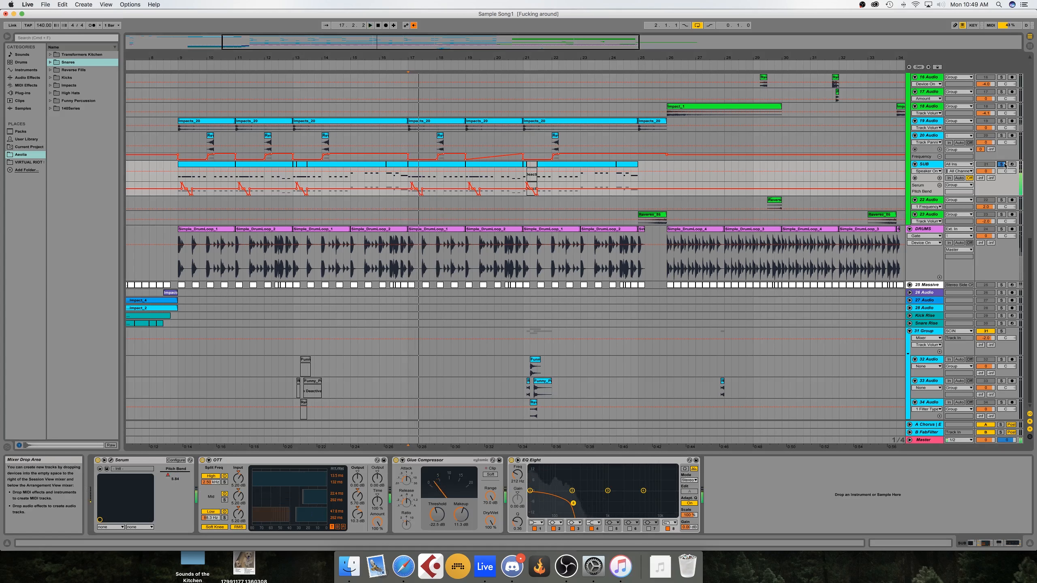
{"action": "key", "text": "space"}
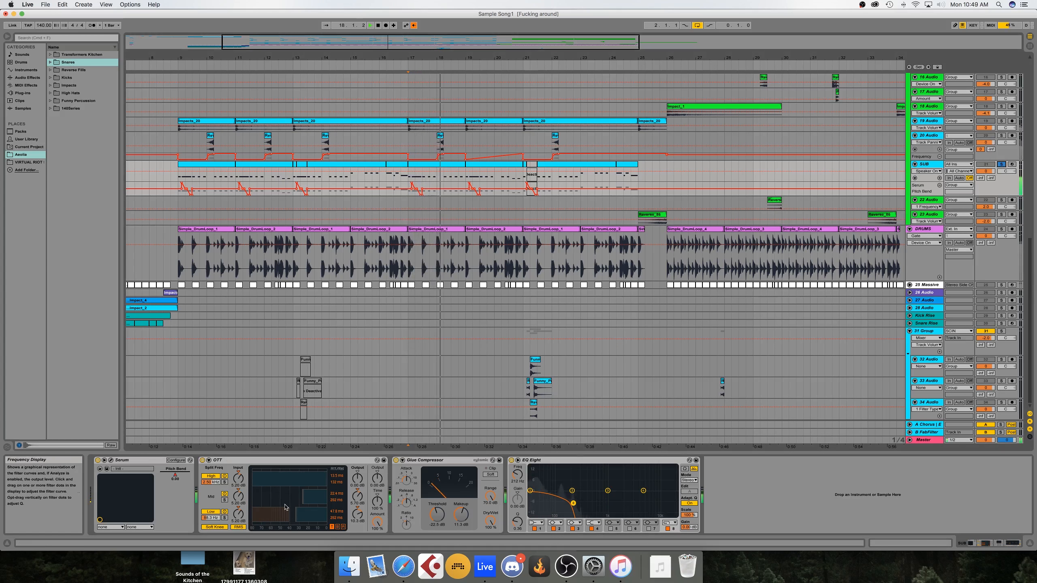
Show the SUB track's Serum settings and compare its sound with OTT switched off and on.
{"action": "left_click", "coordinate": [111, 460]}
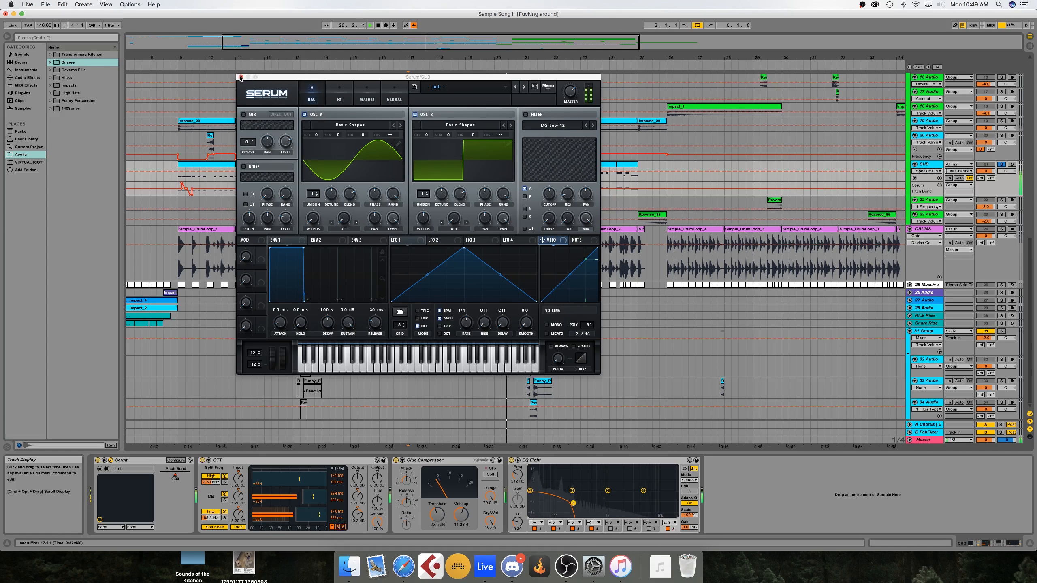
{"action": "left_click", "coordinate": [241, 77]}
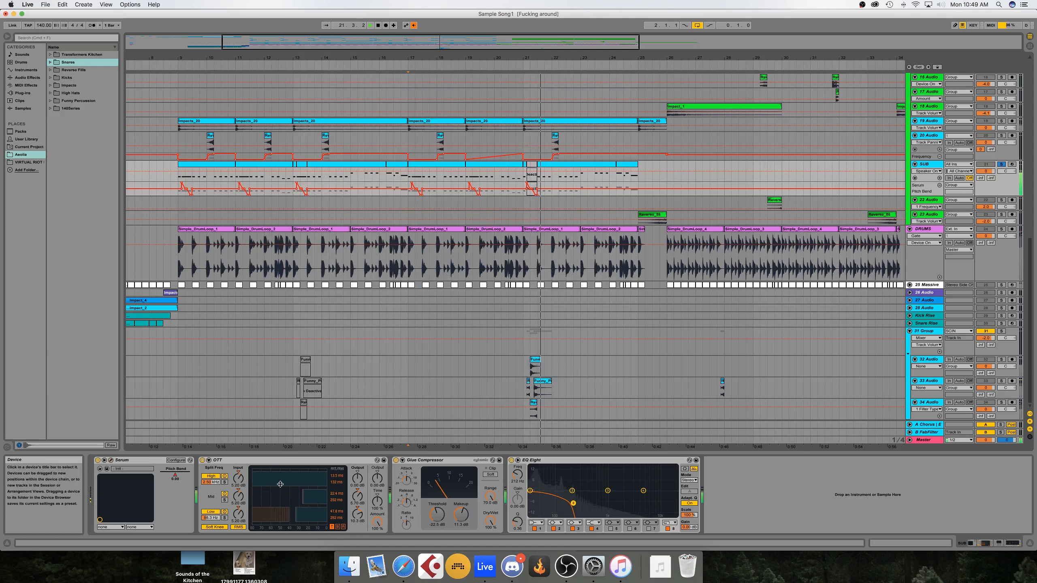
{"action": "left_click", "coordinate": [203, 461]}
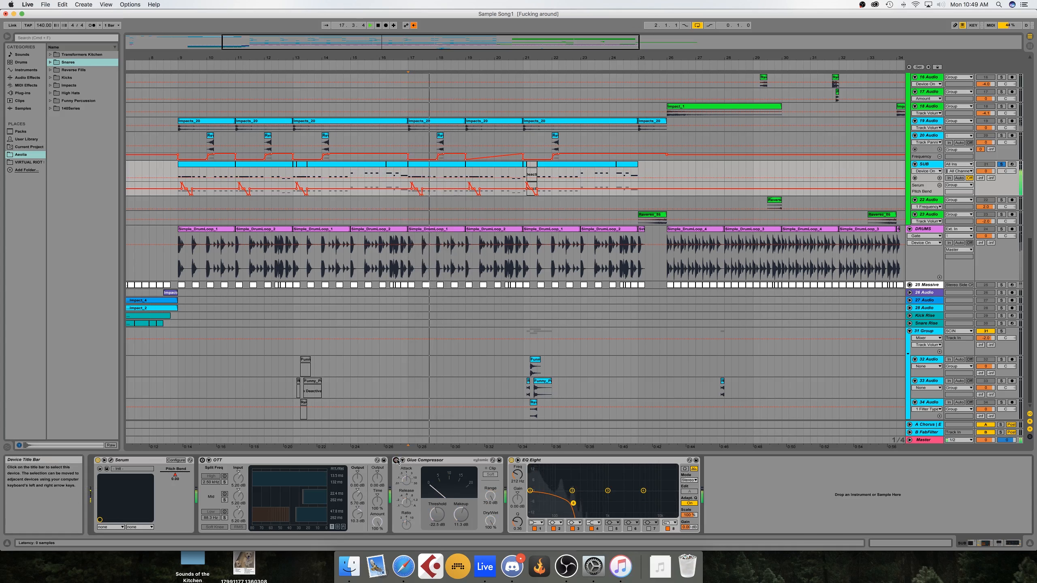
{"action": "left_click", "coordinate": [201, 461]}
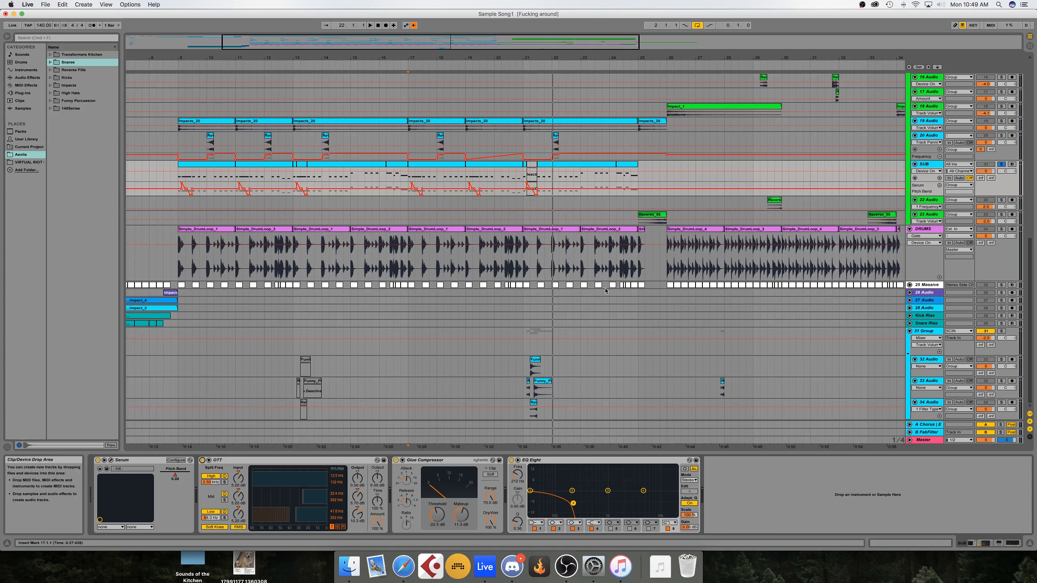
Solo the 9 Serum track and play it from bar 26.
{"action": "scroll", "coordinate": [606, 291], "scroll_direction": "up", "scroll_amount": 10}
{"action": "scroll", "coordinate": [606, 290], "scroll_direction": "left", "scroll_amount": 3}
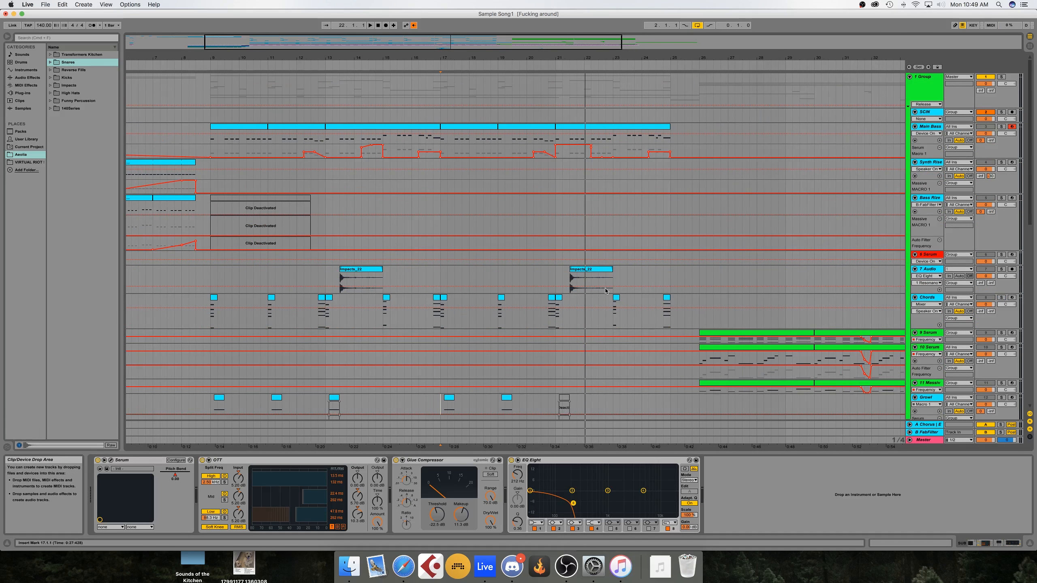
{"action": "scroll", "coordinate": [606, 290], "scroll_direction": "right", "scroll_amount": 15}
{"action": "scroll", "coordinate": [445, 255], "scroll_direction": "down", "scroll_amount": 5}
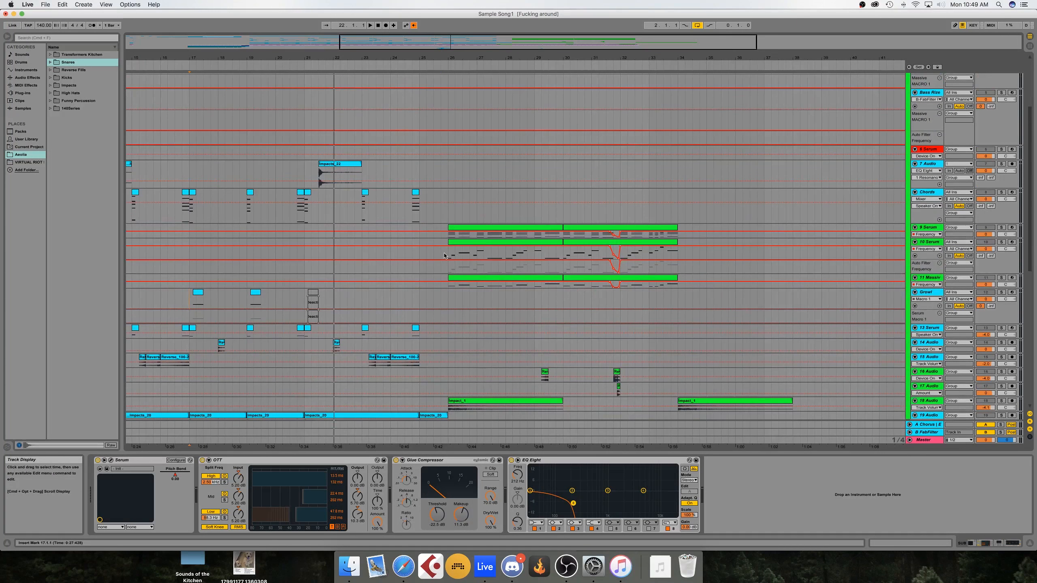
{"action": "left_click", "coordinate": [445, 255]}
{"action": "left_click", "coordinate": [1001, 228]}
{"action": "key", "text": "space"}
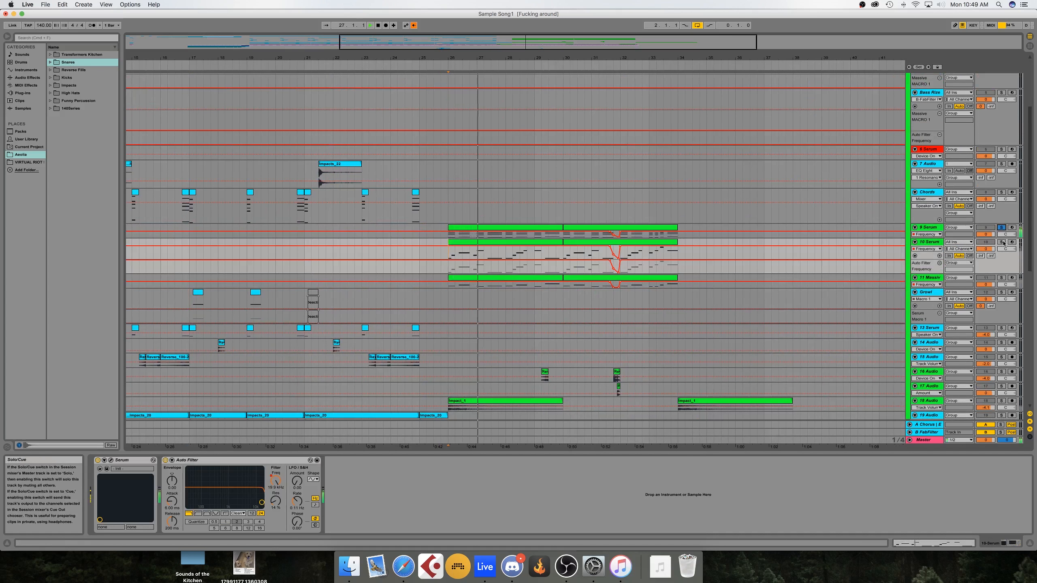
Audition the 10 Serum track and the 11 Massive track in solo.
{"action": "left_click", "coordinate": [1002, 242]}
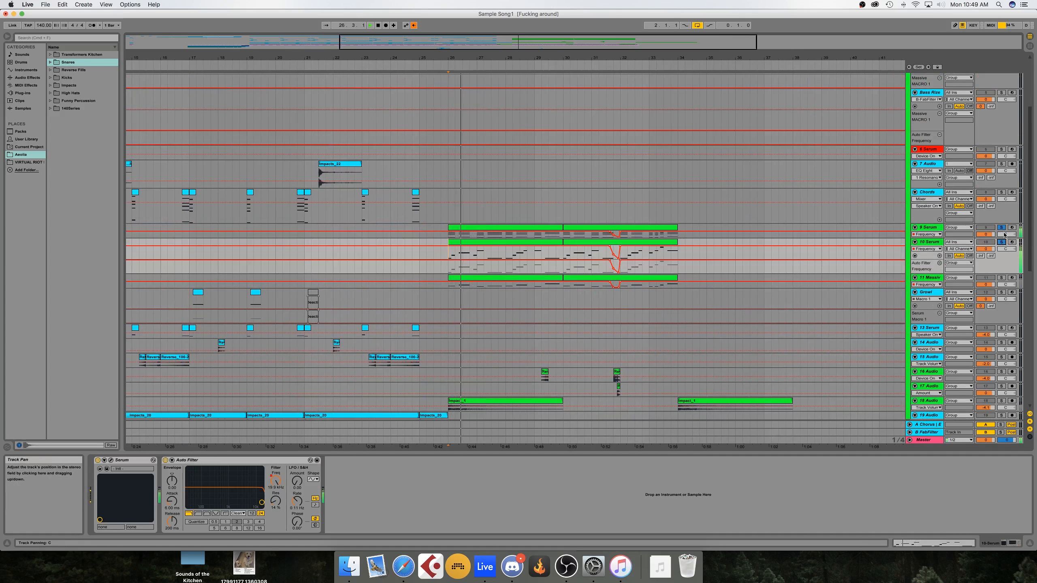
{"action": "left_click", "coordinate": [1001, 242]}
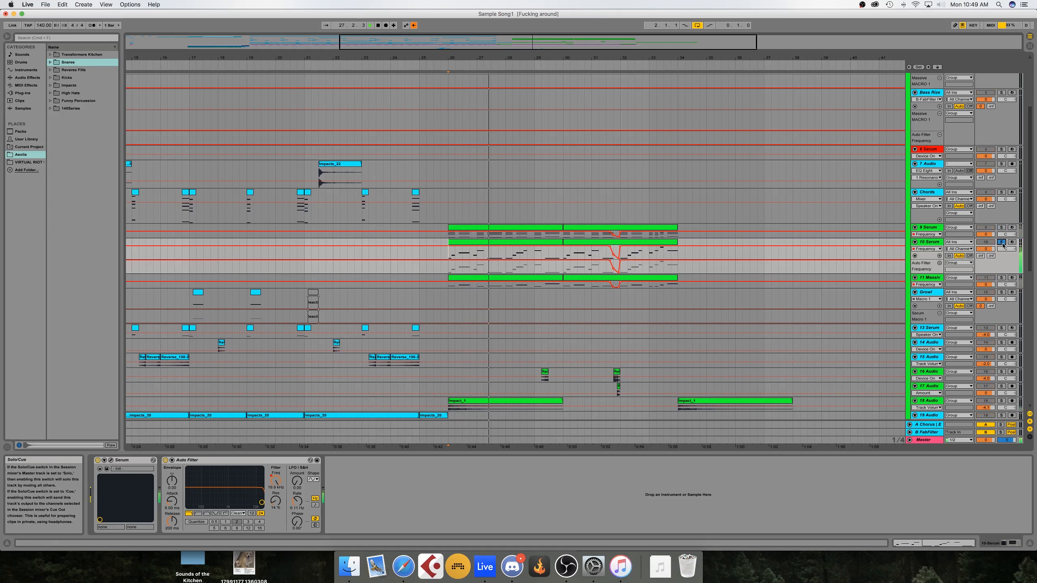
{"action": "left_click", "coordinate": [1002, 278]}
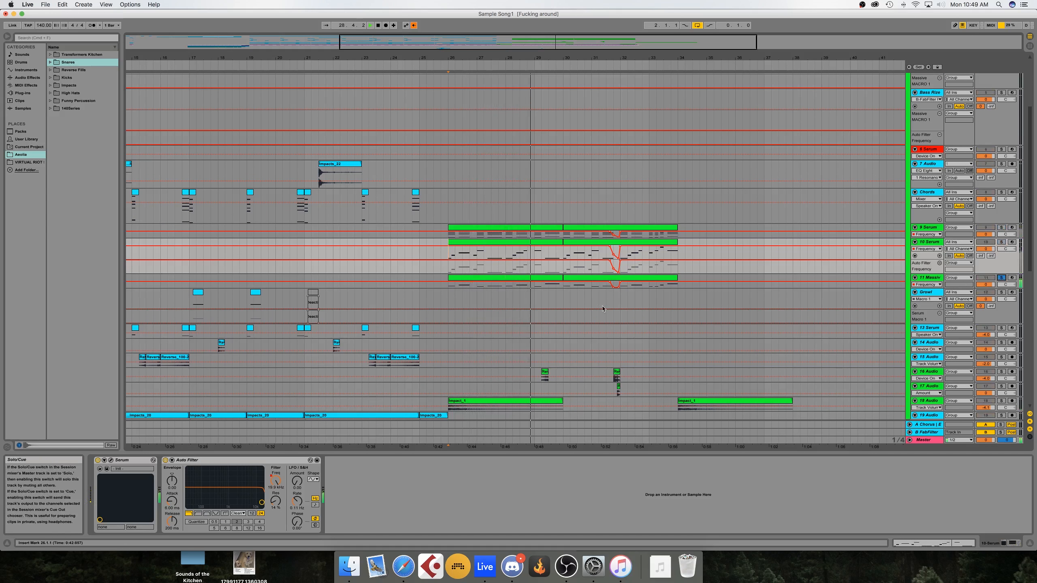
Solo the DRUMS track and play it from the Simple_DrumLoop_4 clip at bar 26.
{"action": "scroll", "coordinate": [605, 307], "scroll_direction": "down", "scroll_amount": 5}
{"action": "scroll", "coordinate": [605, 307], "scroll_direction": "down", "scroll_amount": 4}
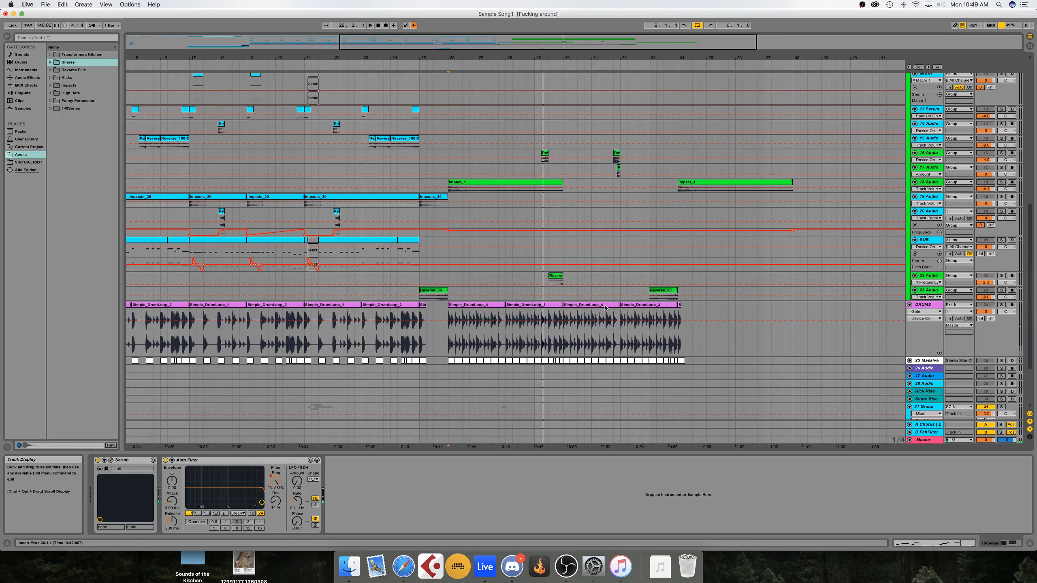
{"action": "left_click", "coordinate": [1001, 272]}
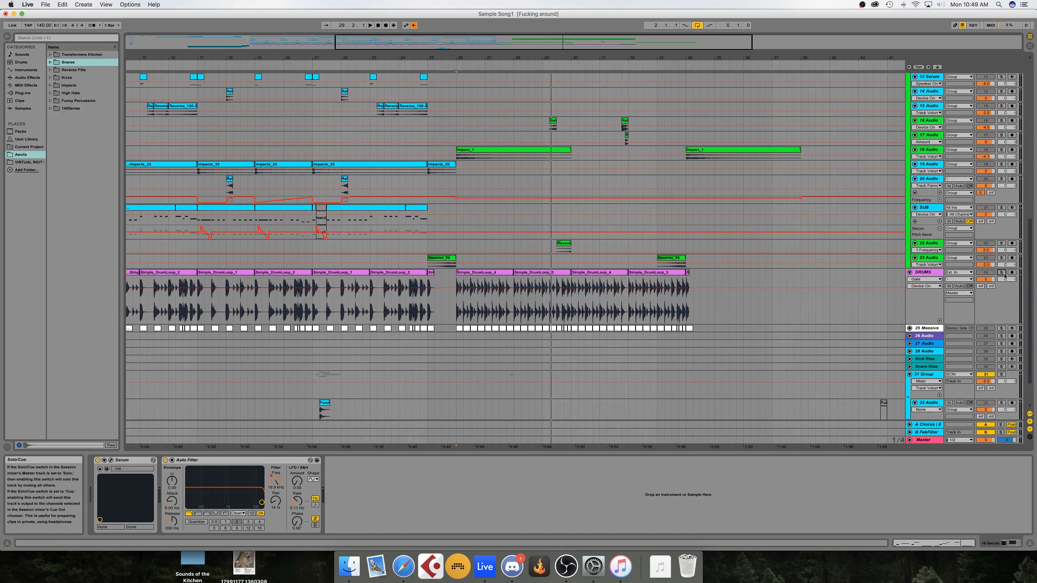
{"action": "left_click", "coordinate": [476, 273]}
{"action": "key", "text": "space"}
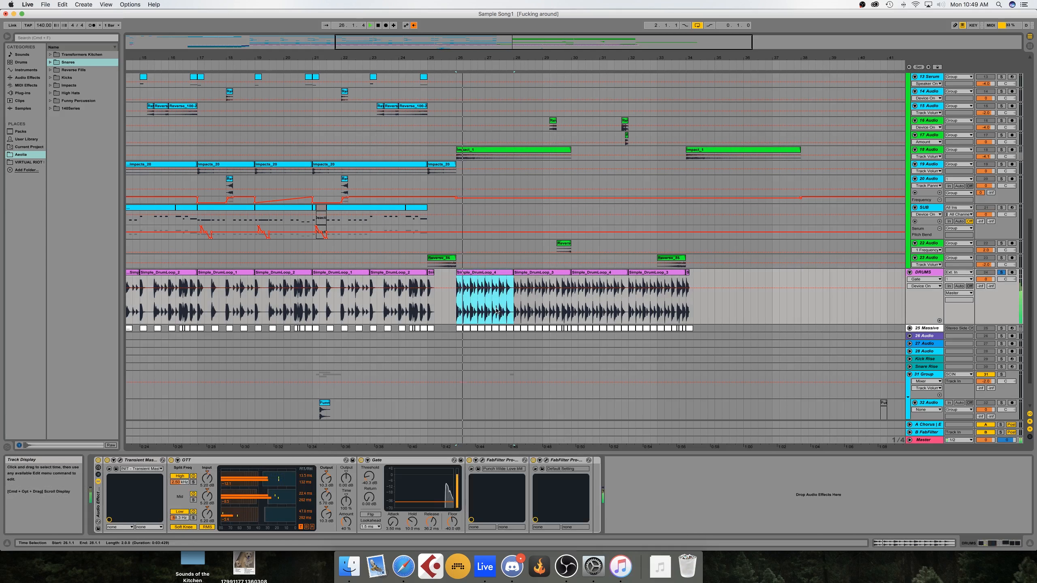
Add the 16 Audio and 17 Audio tracks to the soloed drums and listen up to bar 32.
{"action": "scroll", "coordinate": [627, 263], "scroll_direction": "right", "scroll_amount": 1}
{"action": "scroll", "coordinate": [627, 263], "scroll_direction": "up", "scroll_amount": 1}
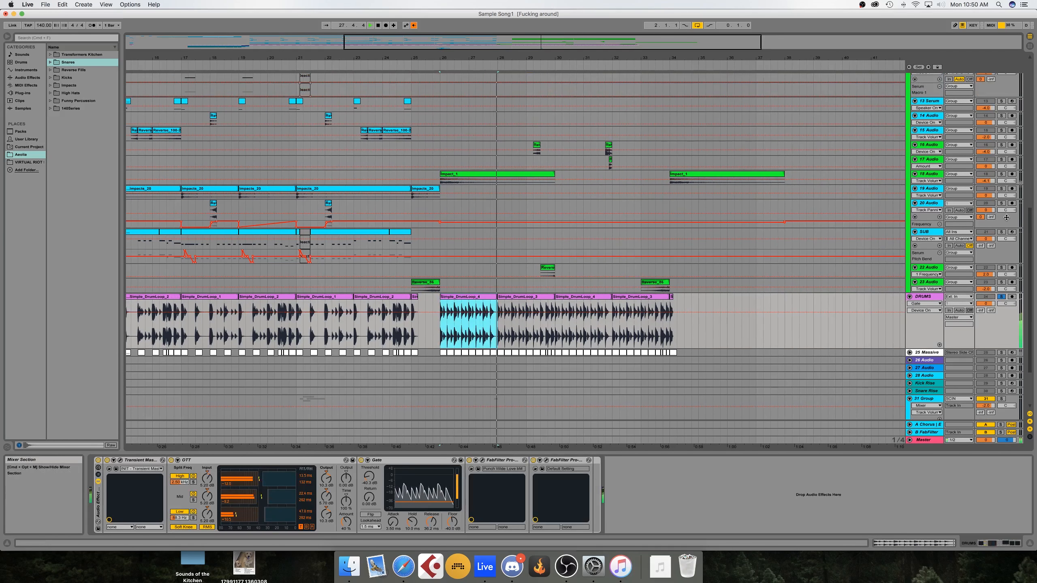
{"action": "left_click", "coordinate": [1001, 145]}
{"action": "left_click", "coordinate": [1002, 159]}
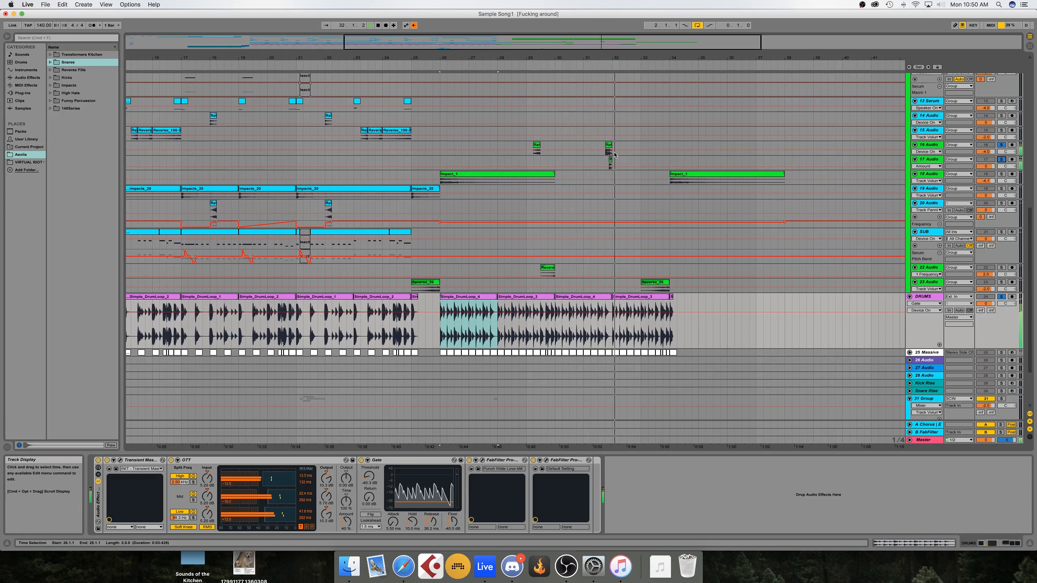
{"action": "key", "text": "space"}
Look back over the layers of the first drop and select the Impacts_20 clip at bar 21 on the 19 Audio track.
{"action": "scroll", "coordinate": [635, 190], "scroll_direction": "right", "scroll_amount": 2}
{"action": "scroll", "coordinate": [634, 190], "scroll_direction": "left", "scroll_amount": 10}
{"action": "scroll", "coordinate": [634, 190], "scroll_direction": "down", "scroll_amount": 3}
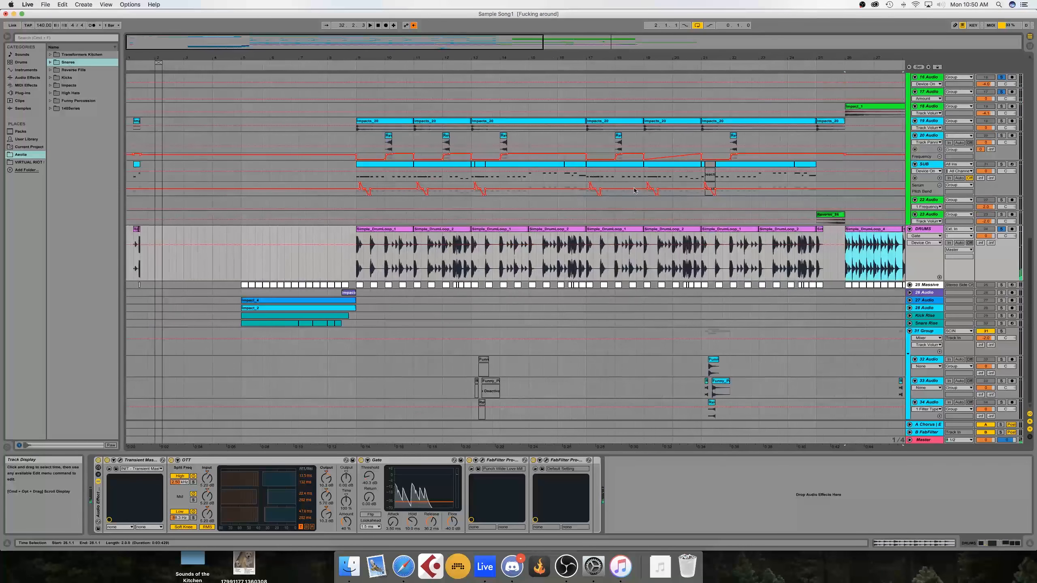
{"action": "scroll", "coordinate": [634, 190], "scroll_direction": "up", "scroll_amount": 15}
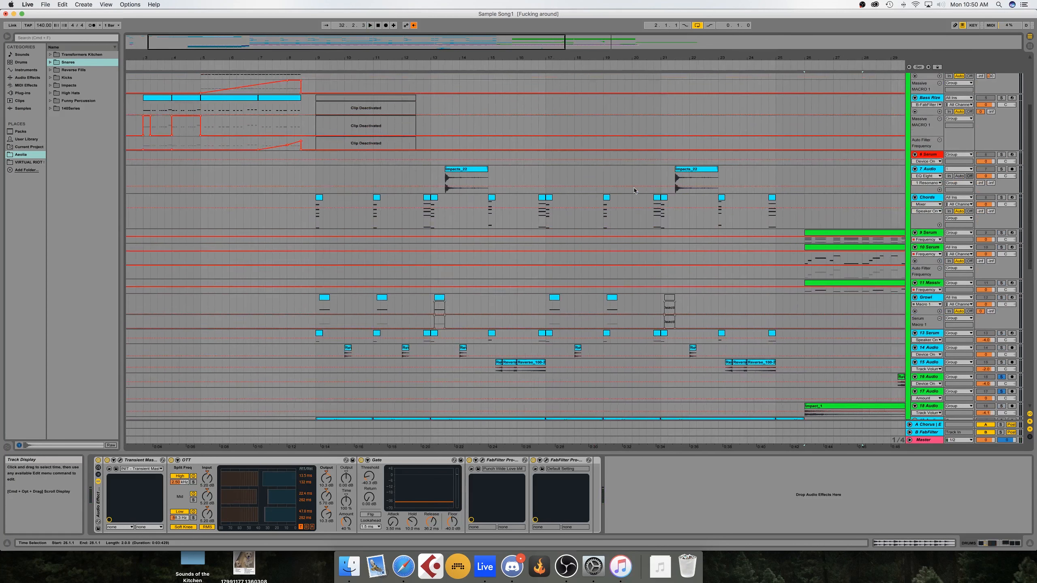
{"action": "scroll", "coordinate": [633, 190], "scroll_direction": "down", "scroll_amount": 10}
{"action": "scroll", "coordinate": [633, 191], "scroll_direction": "right", "scroll_amount": 4}
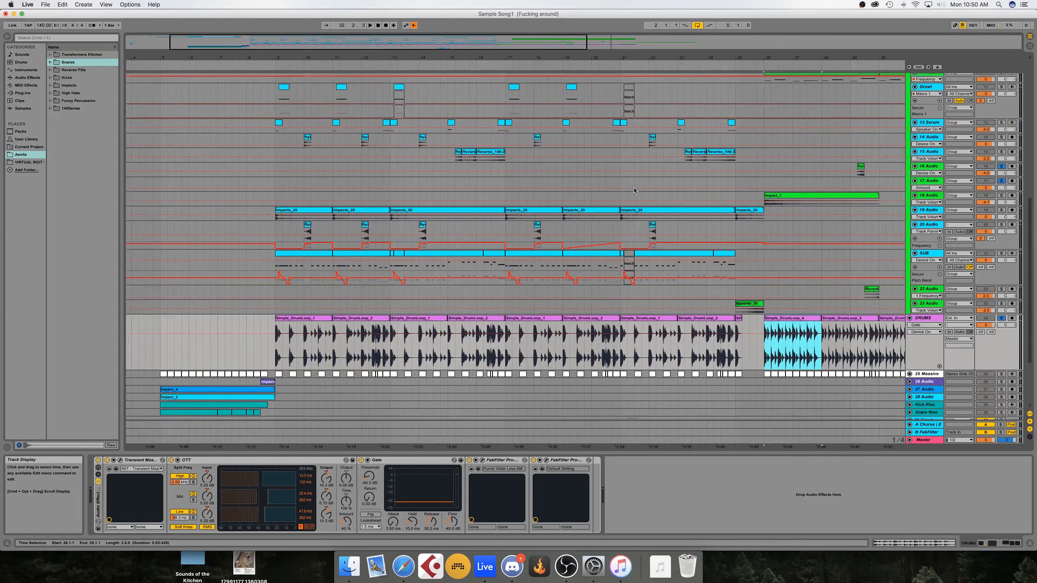
{"action": "left_click", "coordinate": [634, 188]}
{"action": "left_click", "coordinate": [634, 177]}
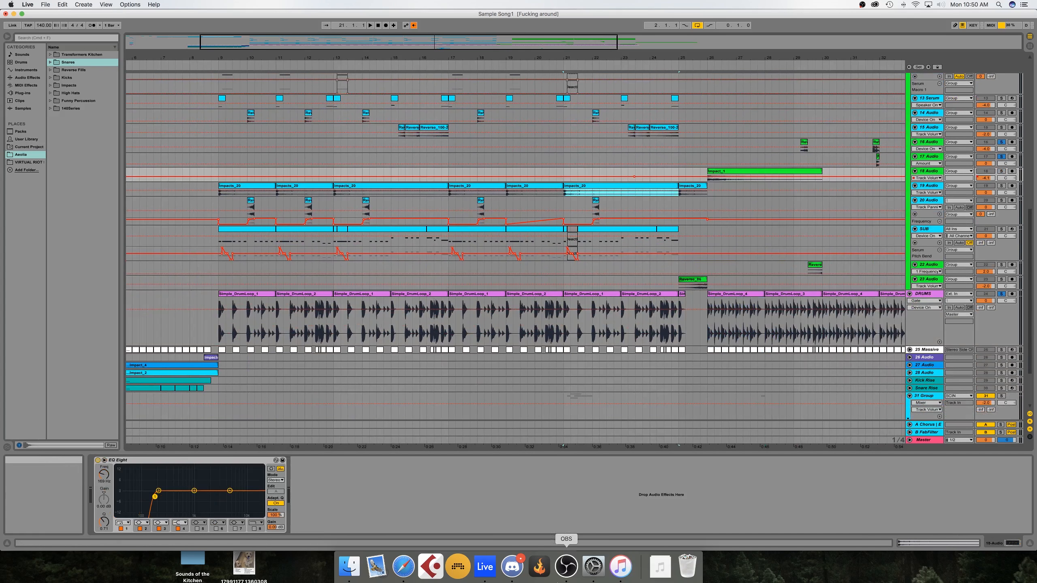